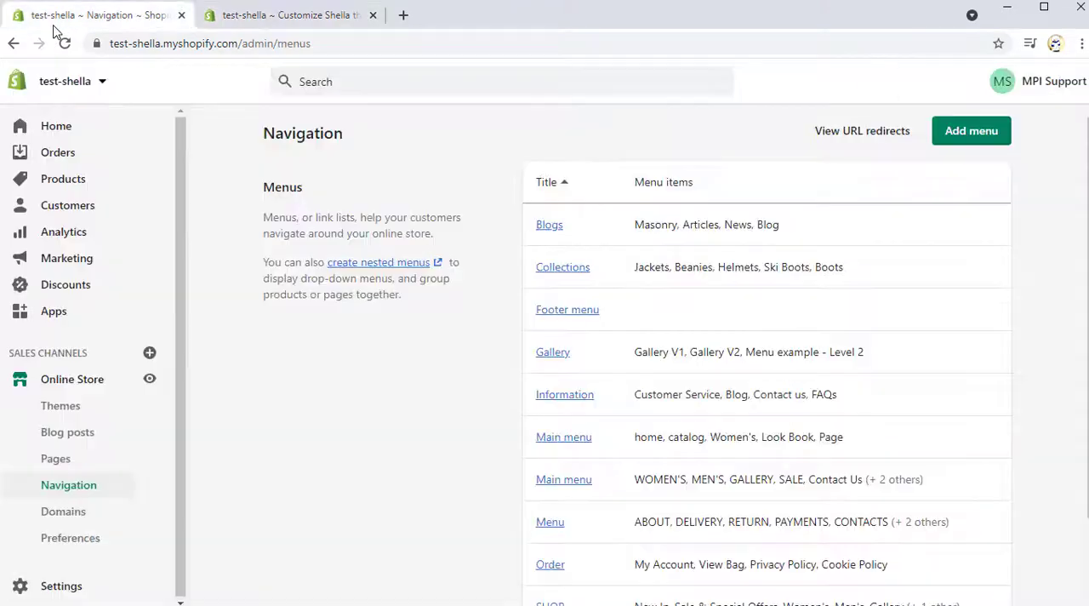
Step: Open the Main menu containing WOMEN'S, MEN'S, GALLERY and SALE, and show its menu items
scroll(511, 400, "down", 2)
left_click(563, 382)
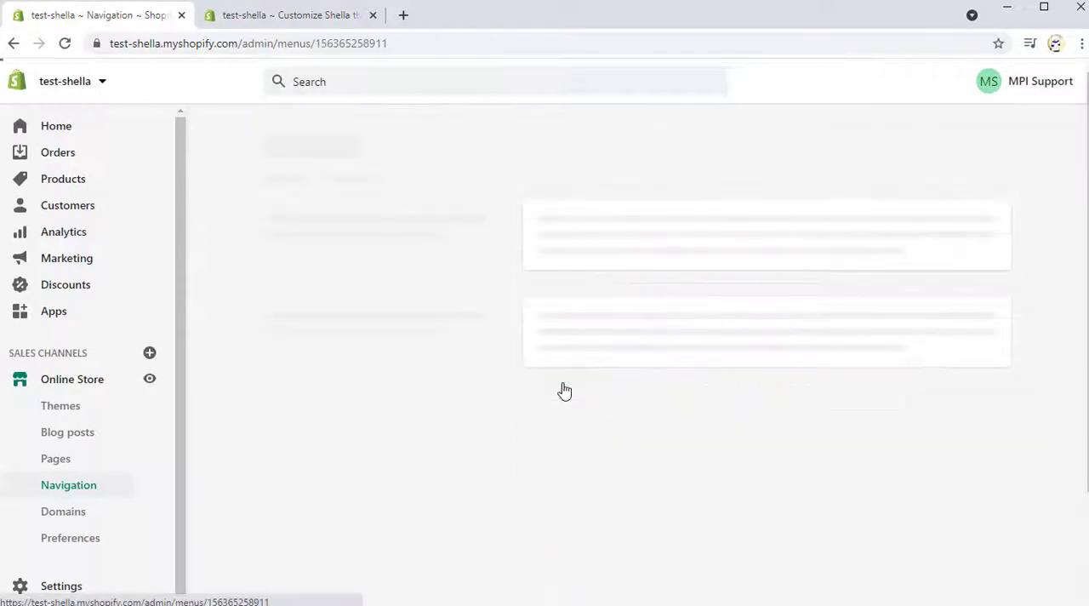
scroll(215, 346, "down", 2)
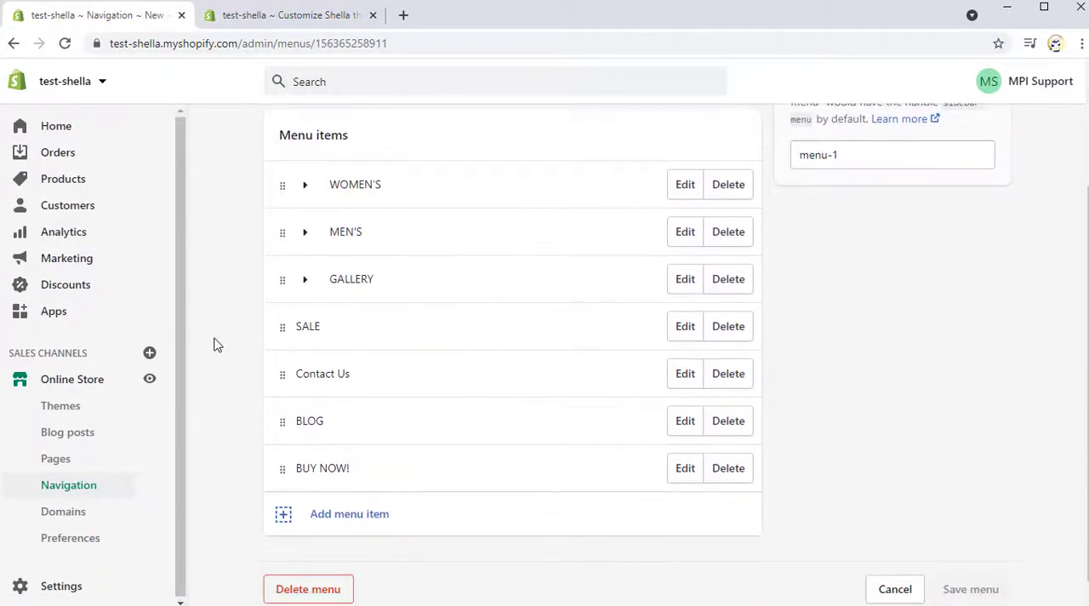
Step: Expand WOMEN'S and MEN'S with their CLOTHING submenus, plus GALLERY, and examine the nested menu structure
left_click(306, 186)
left_click(329, 232)
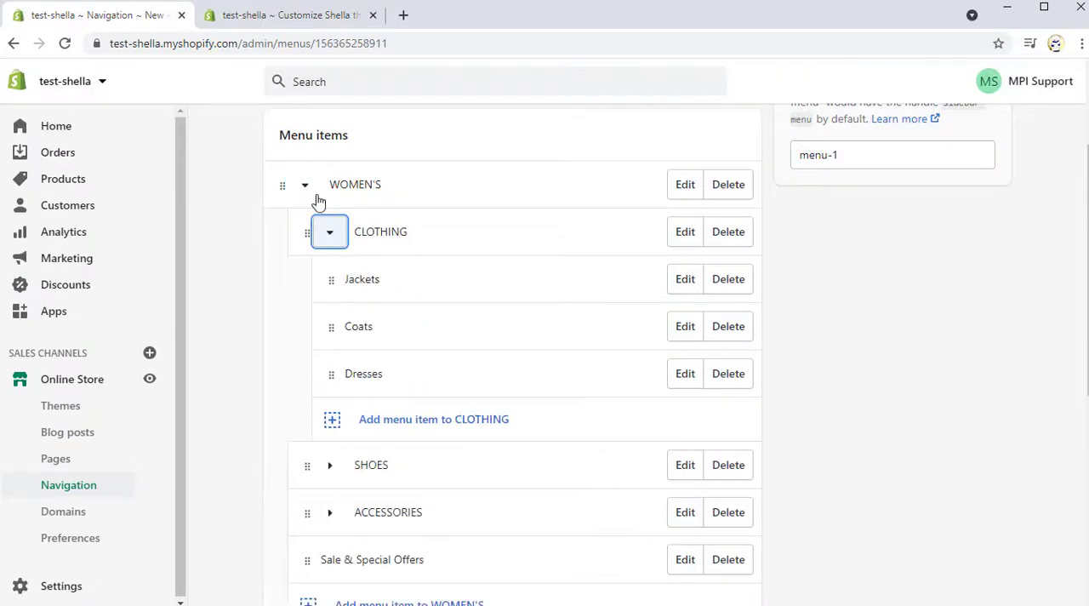
scroll(252, 332, "down", 5)
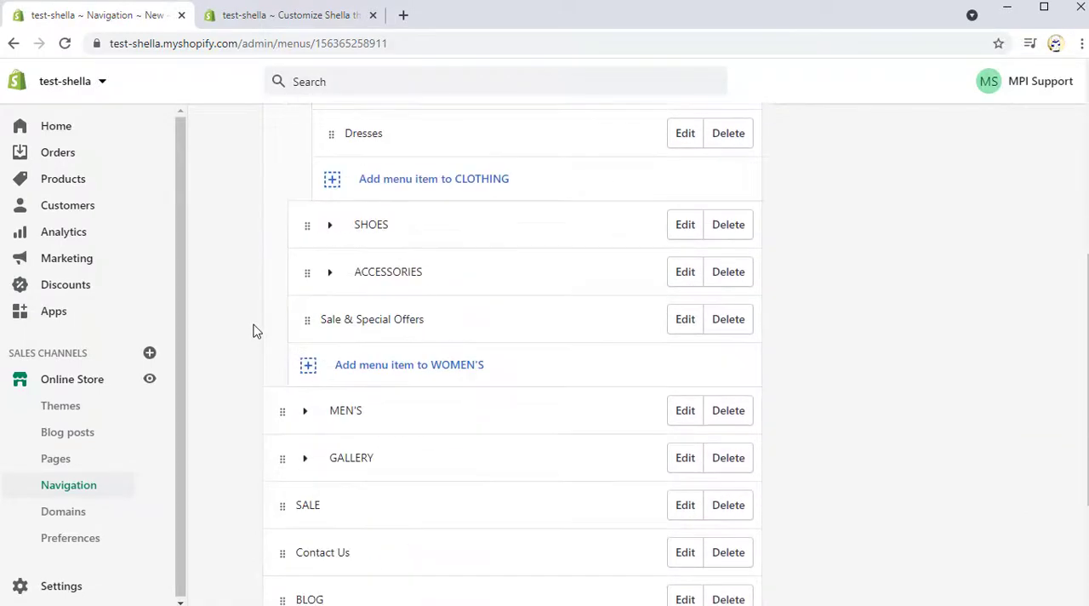
left_click(305, 250)
left_click(330, 297)
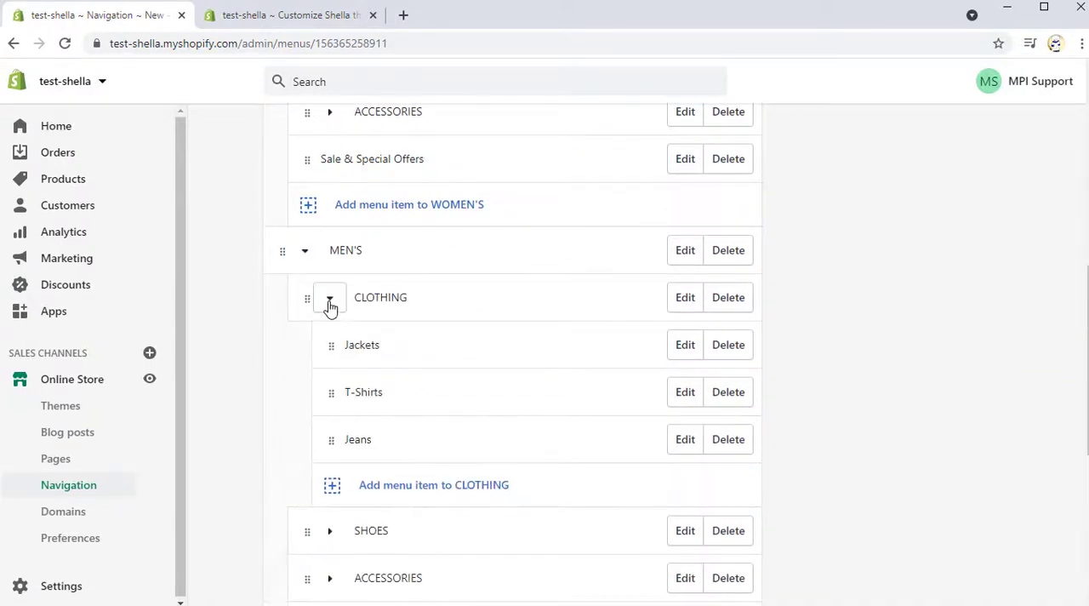
scroll(233, 369, "down", 5)
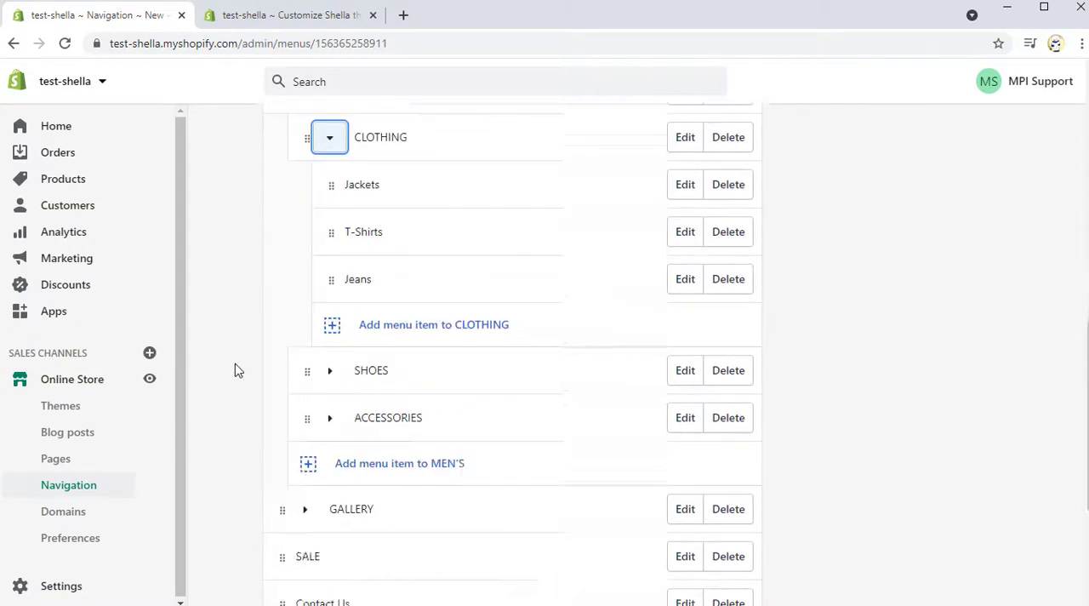
left_click(294, 277)
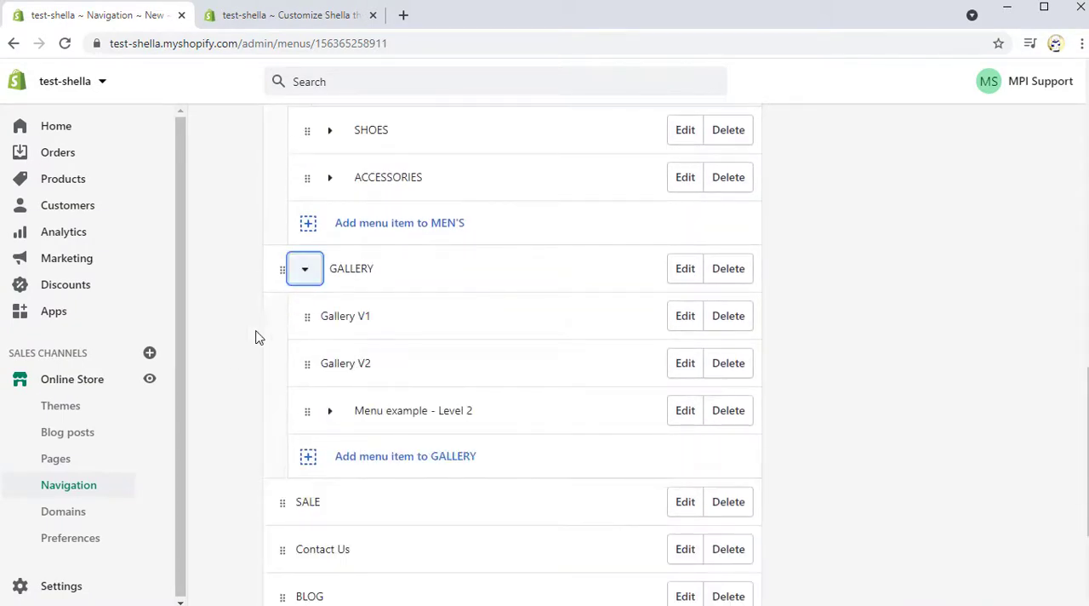
scroll(249, 353, "down", 3)
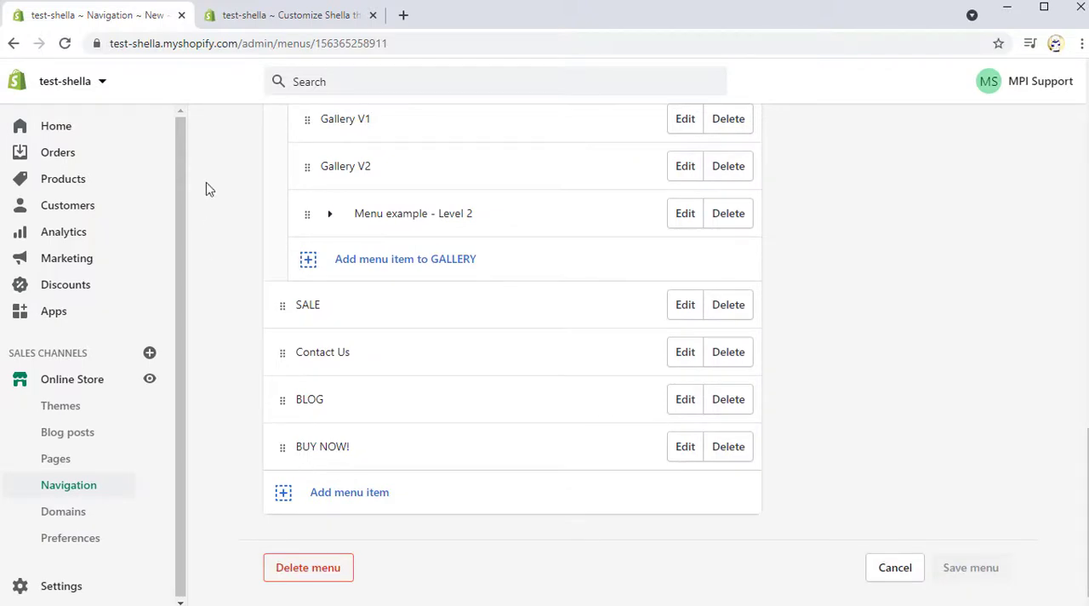
Step: In the theme editor's Header settings, assign the Main menu with the WOMEN'S and MEN'S items as the main menu and preview its dropdowns
left_click(246, 14)
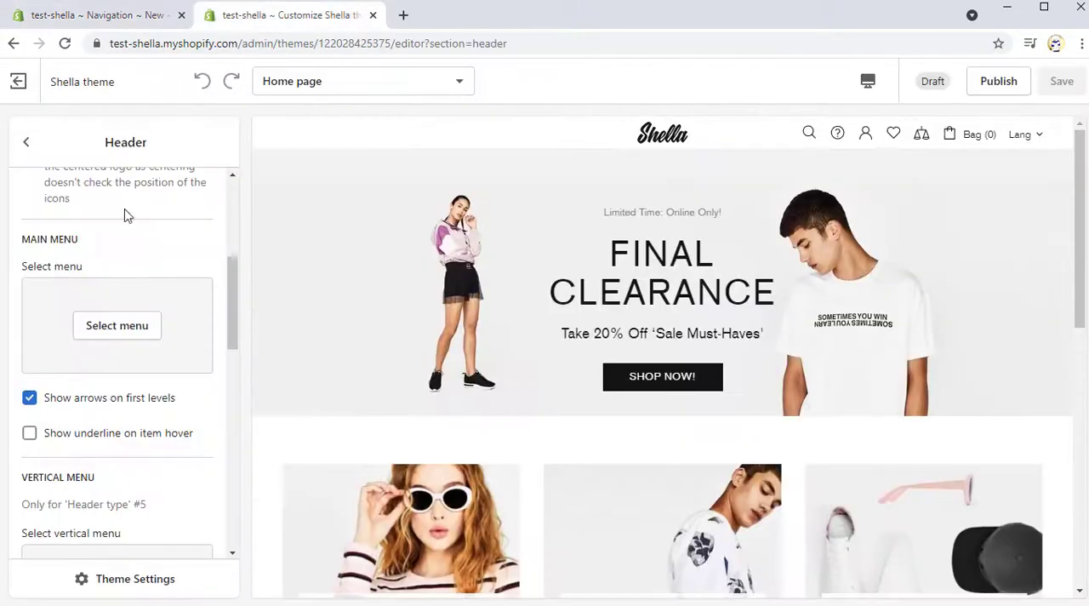
left_click(106, 332)
scroll(108, 339, "down", 1)
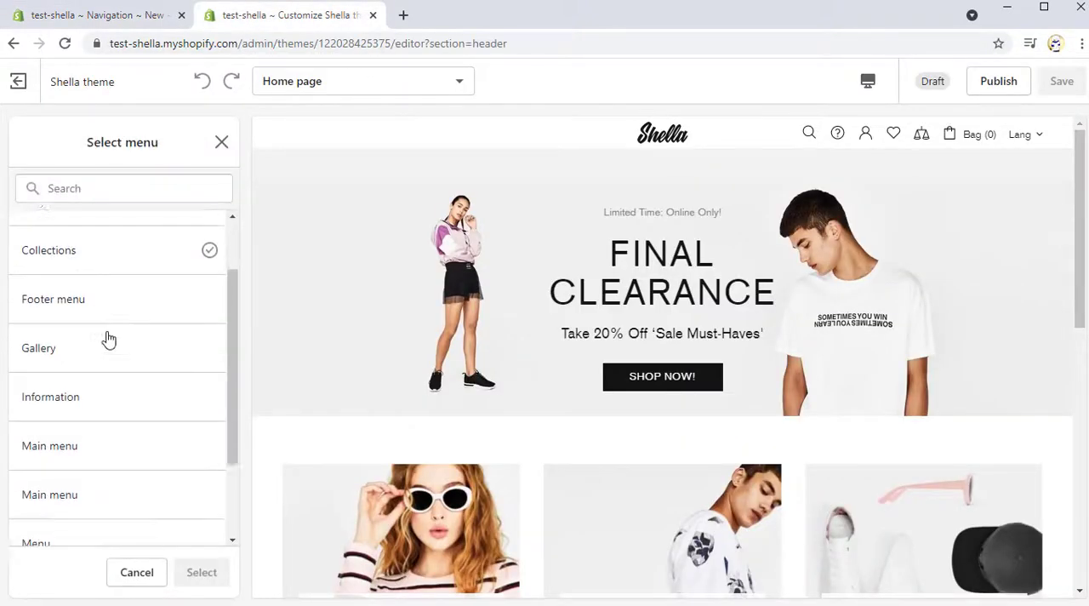
scroll(109, 339, "down", 1)
left_click(112, 375)
left_click(199, 572)
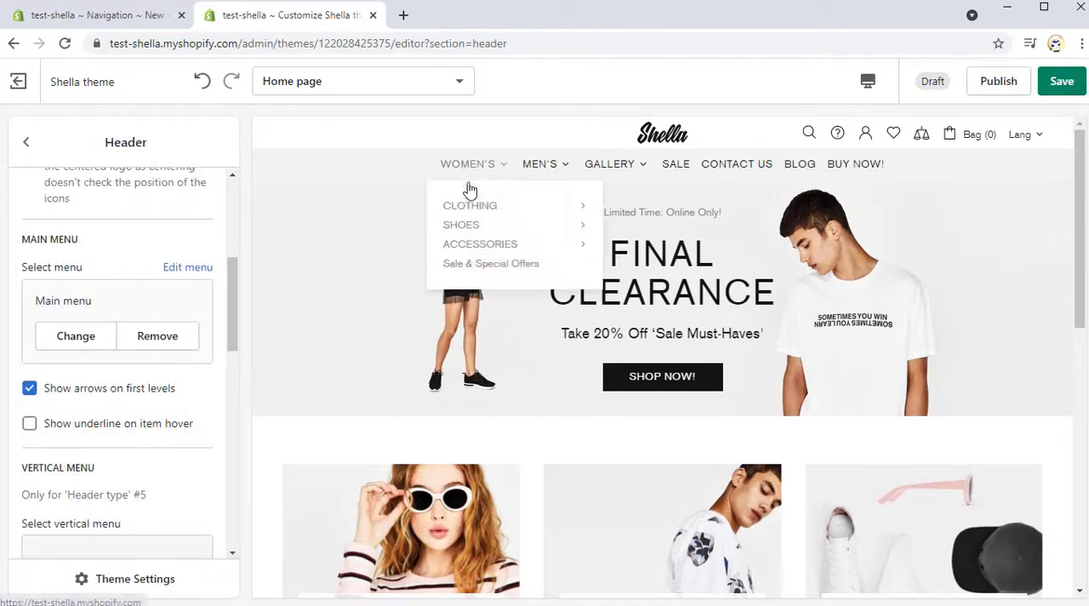
mouse_move(543, 197)
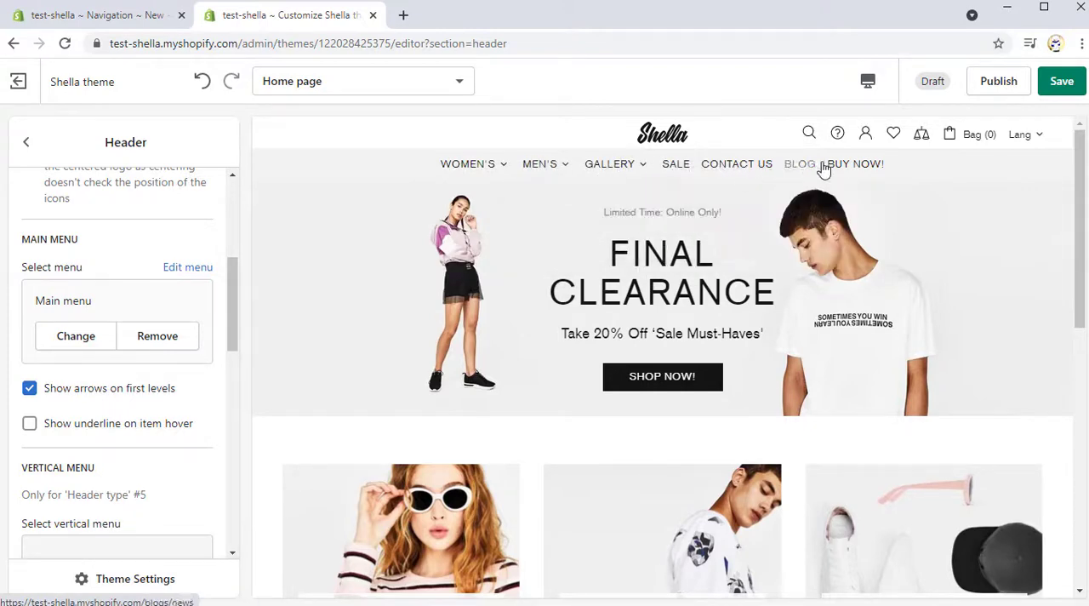
Step: Look through the available header content types and add a Labels block
scroll(130, 197, "up", 4)
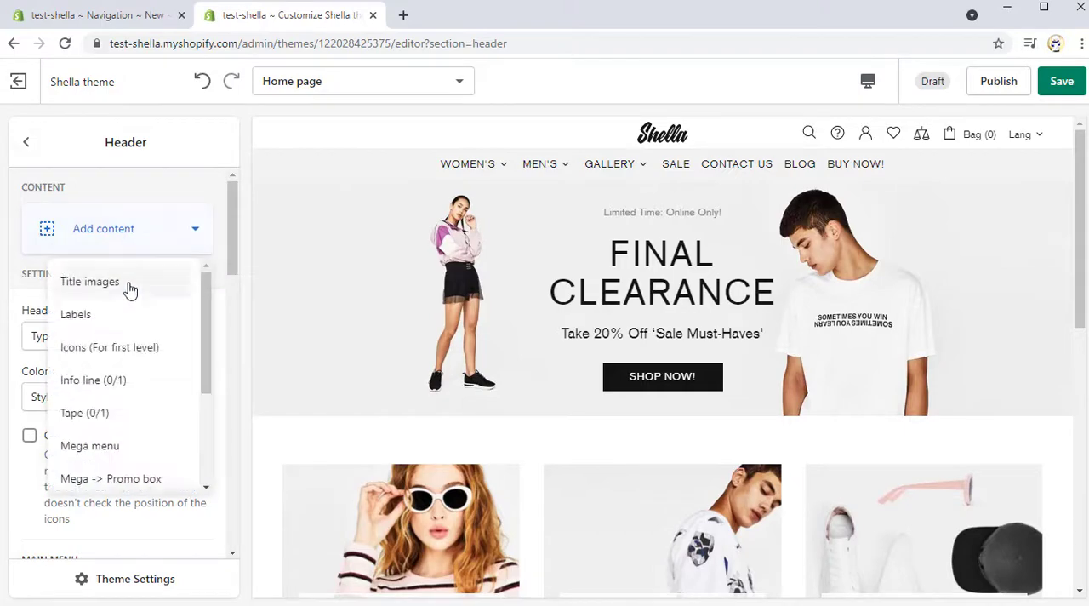
scroll(132, 298, "down", 4)
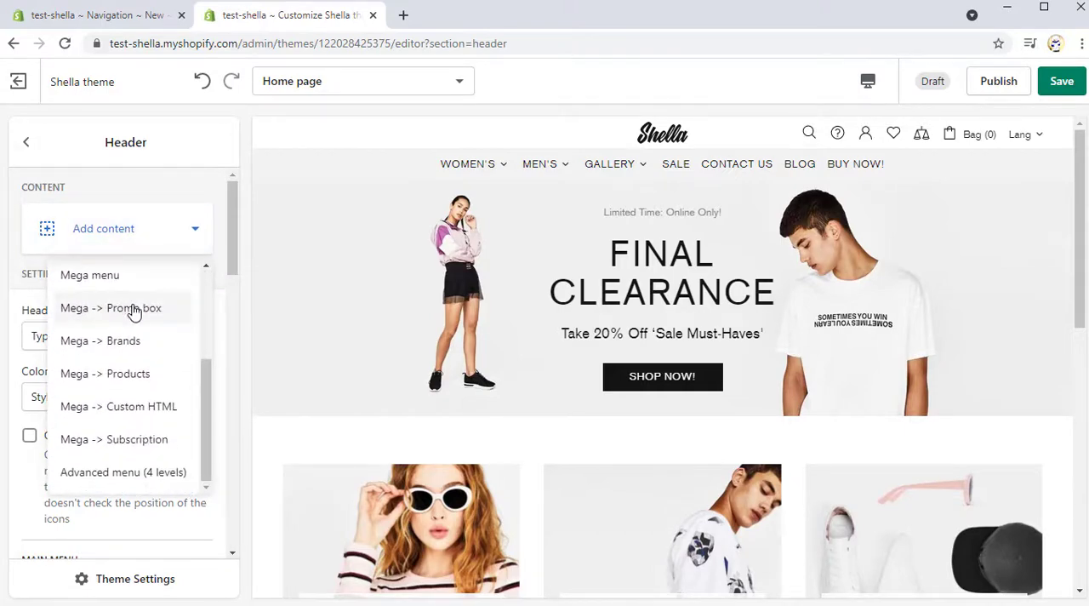
scroll(134, 312, "up", 2)
left_click(134, 320)
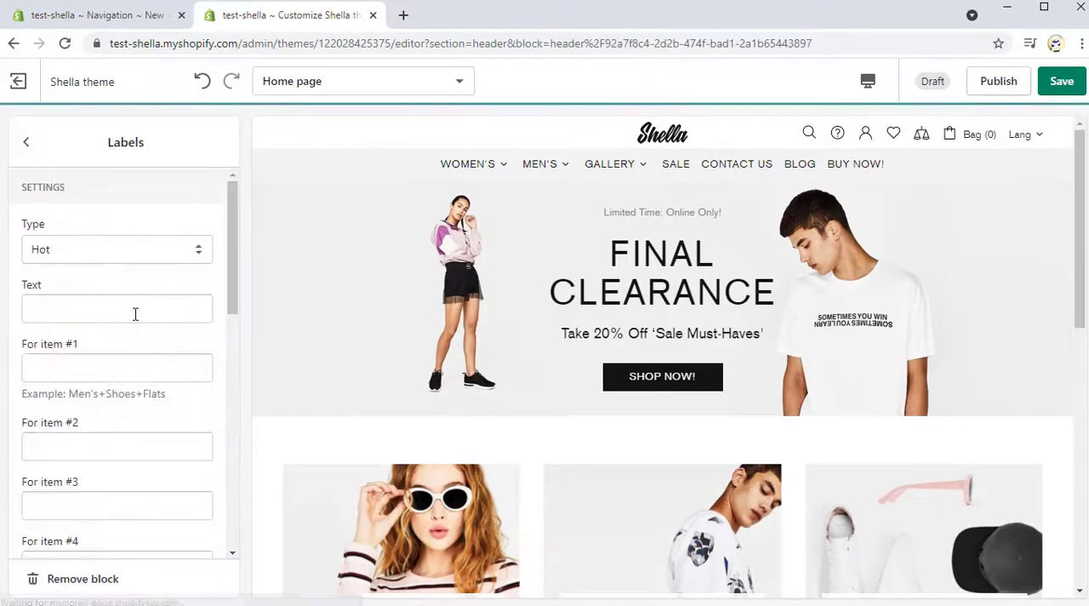
Step: Set the Labels block's item #1 to Women's+Clothing+Jackets, previewing the label at each menu level
left_click(107, 364)
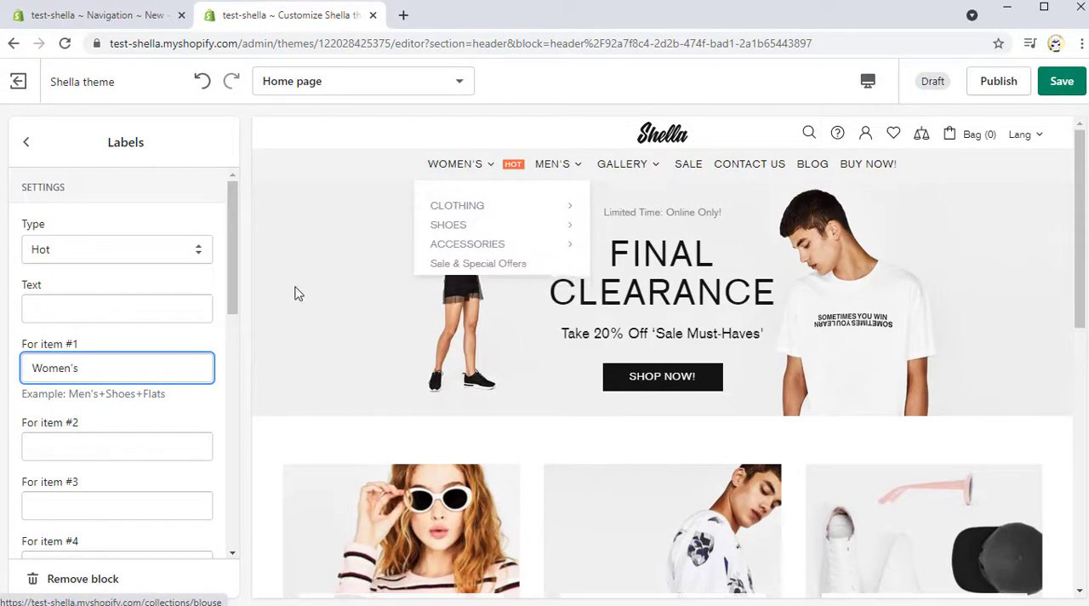
type("Women's+Clothing")
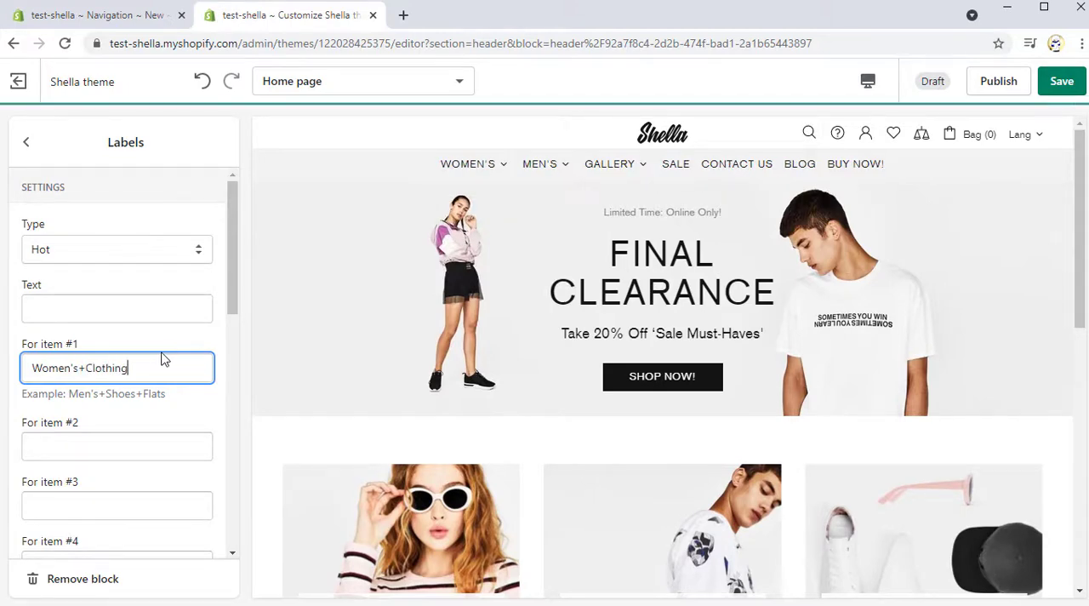
mouse_move(461, 176)
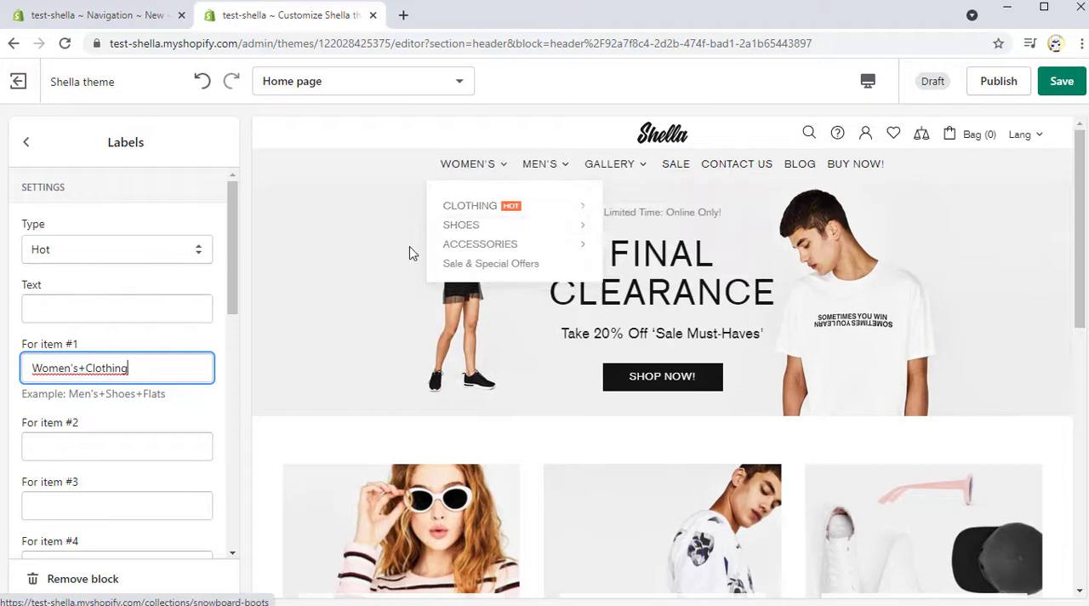
type("+Jackets")
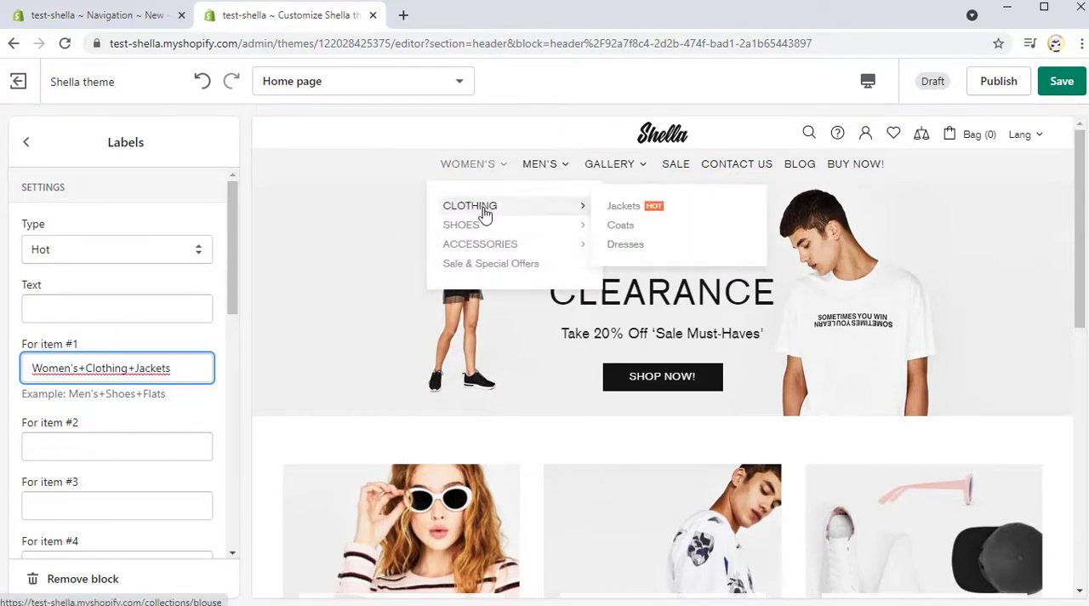
Step: Set the Labels block's item #2 to Men's and check the label in the header preview
left_click(81, 445)
type("Men'")
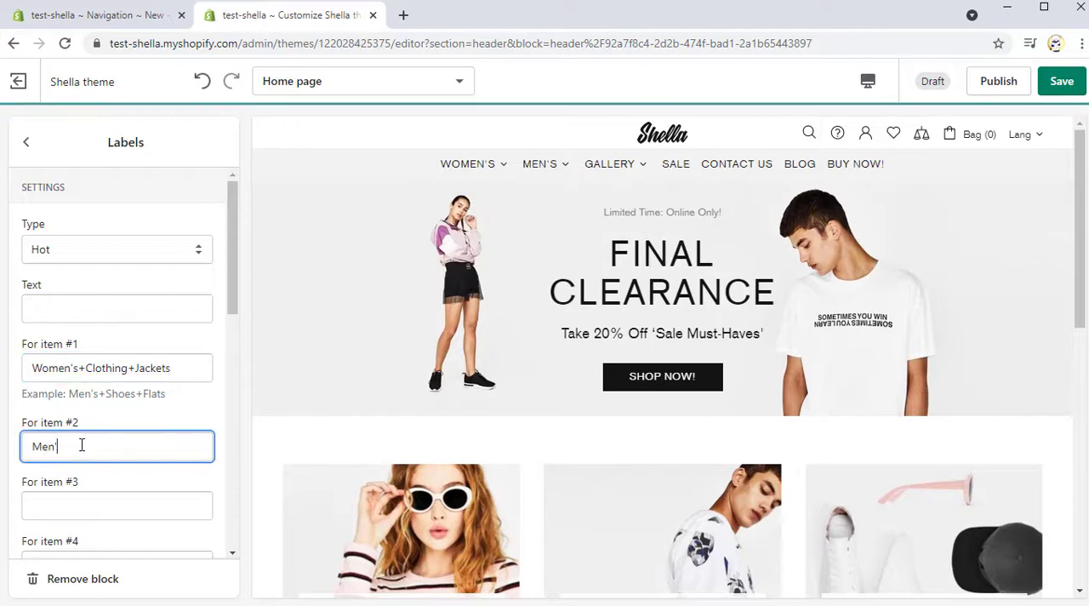
type("s")
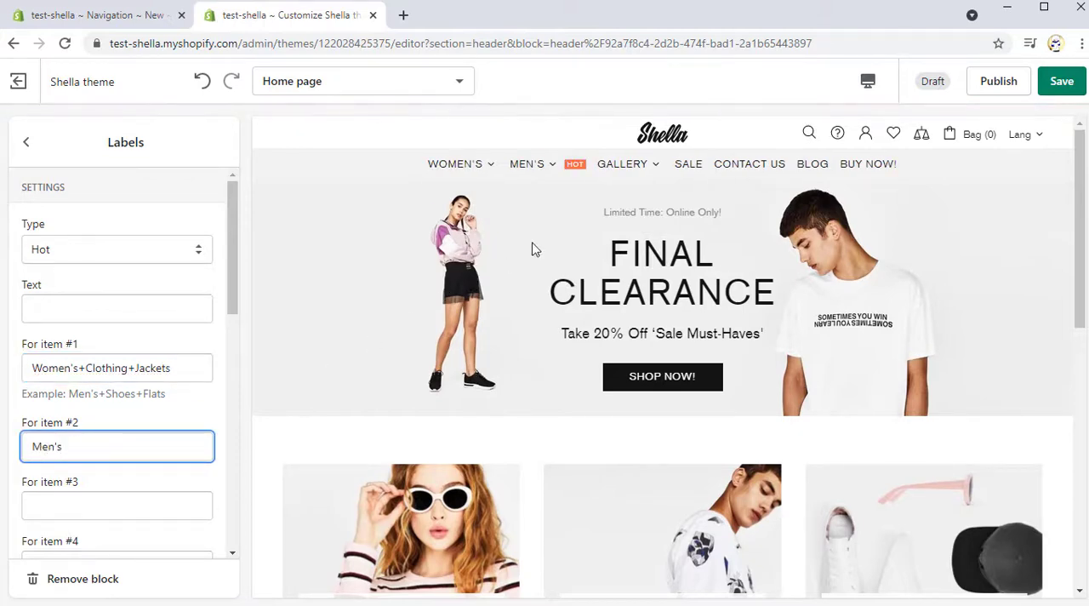
mouse_move(579, 175)
Step: Try the Sale label type, switch it to New, and set the label text to "Buy now"
left_click(133, 248)
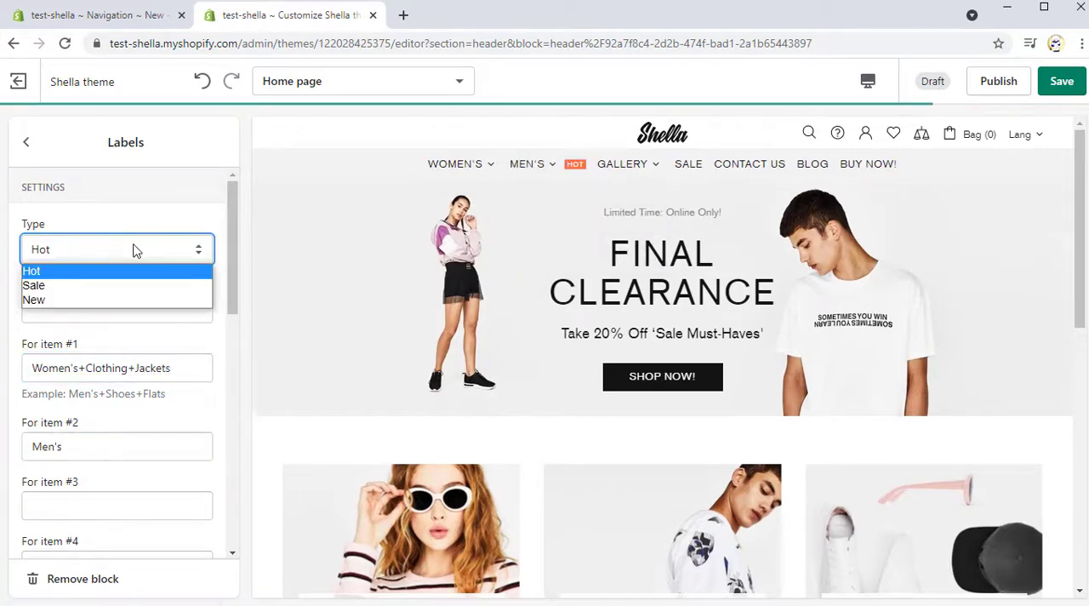
left_click(121, 286)
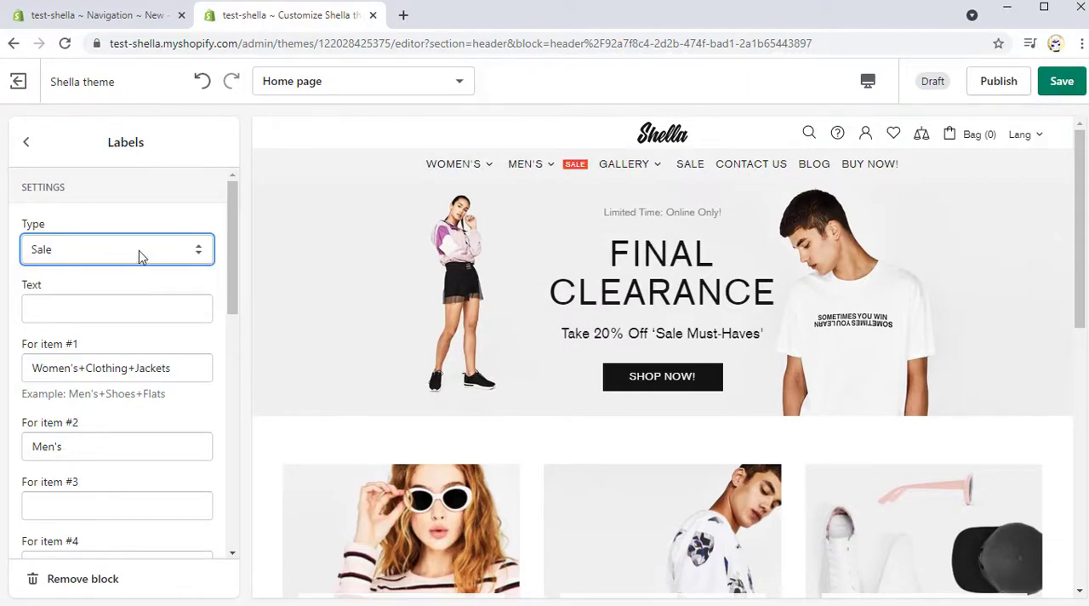
left_click(141, 252)
left_click(134, 299)
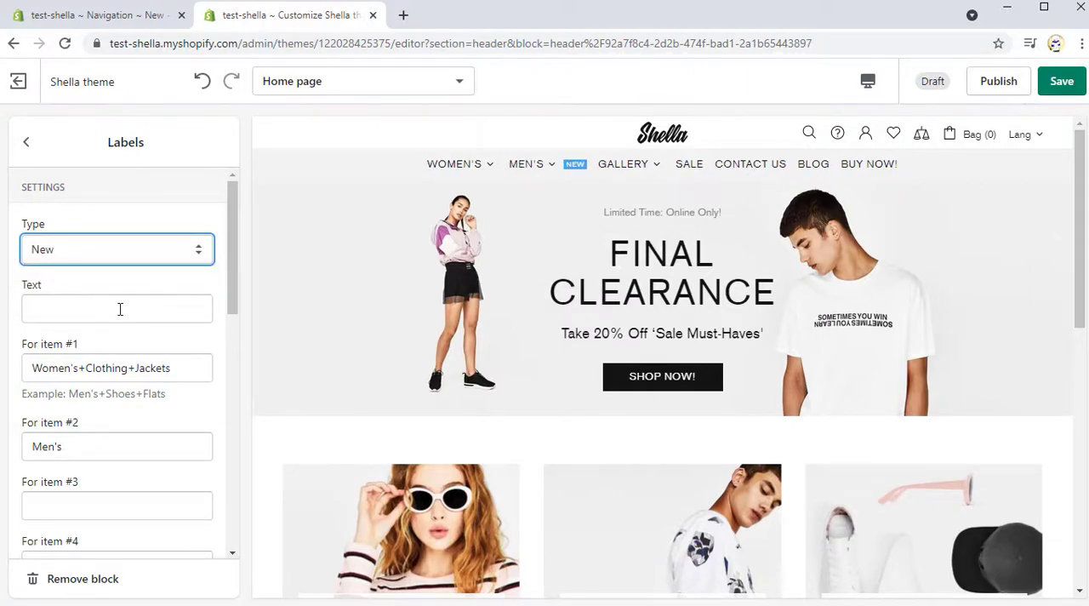
left_click(120, 309)
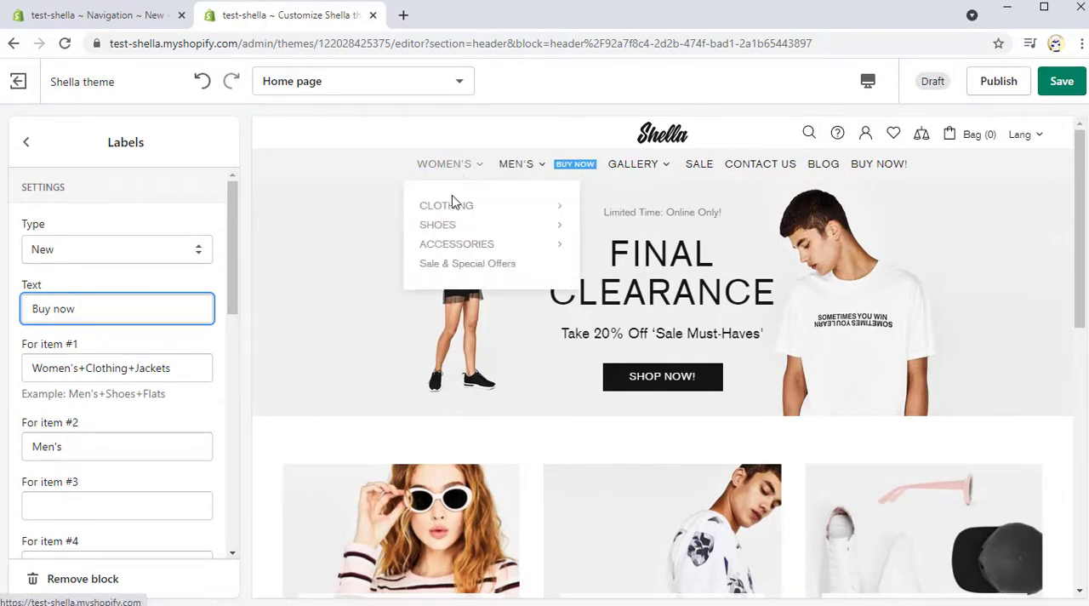
mouse_move(453, 205)
Step: Return to the Header section and add an Icons (For first level) content block
left_click(27, 141)
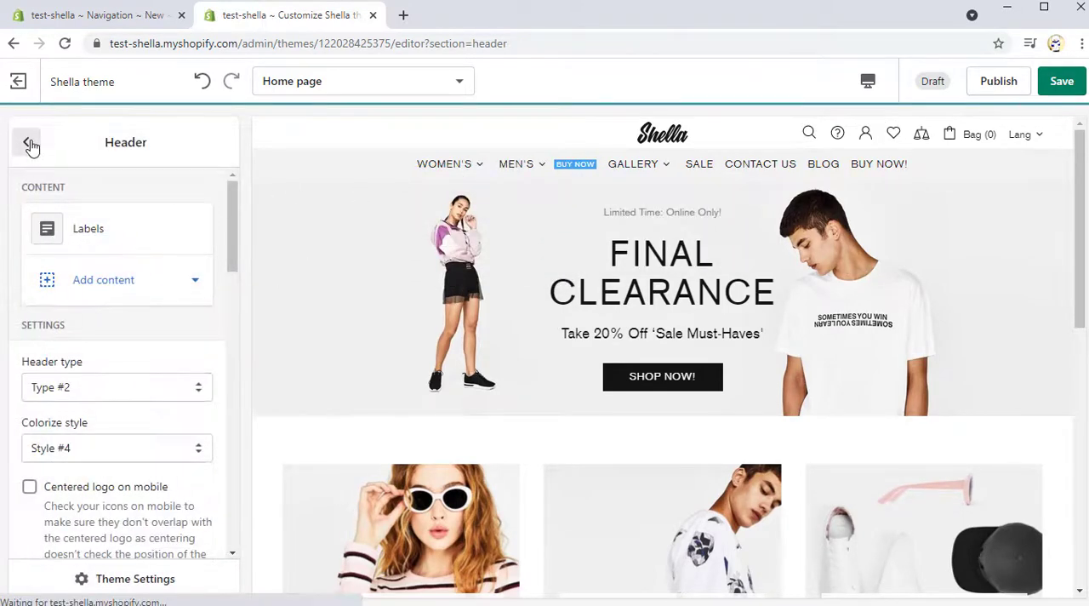
left_click(93, 296)
left_click(114, 399)
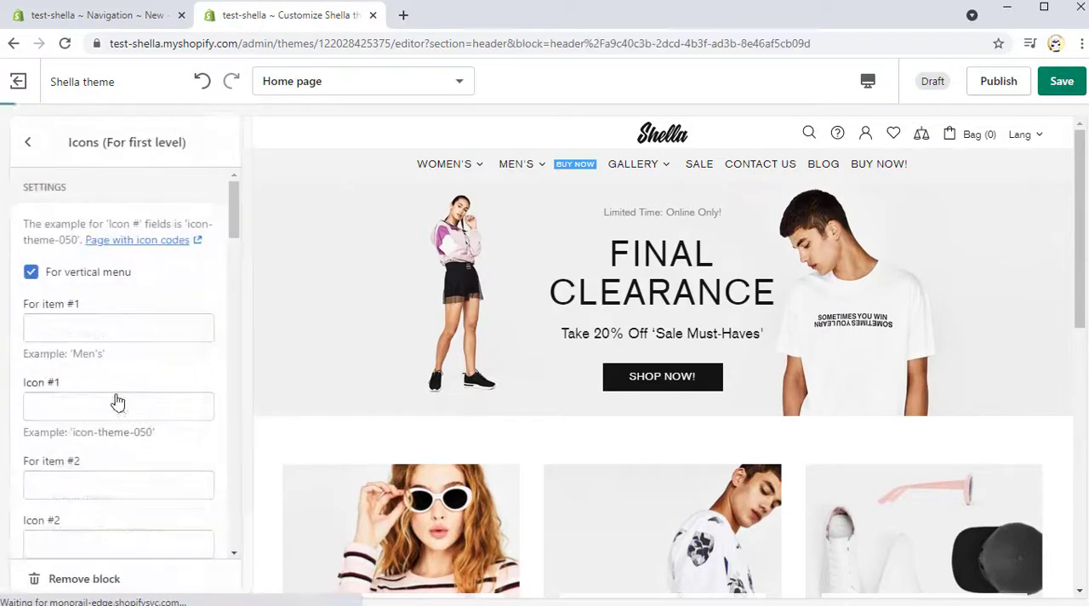
Step: Switch the preview to the Icons page and copy the icon code icon-theme-025
left_click(325, 82)
scroll(335, 222, "down", 8)
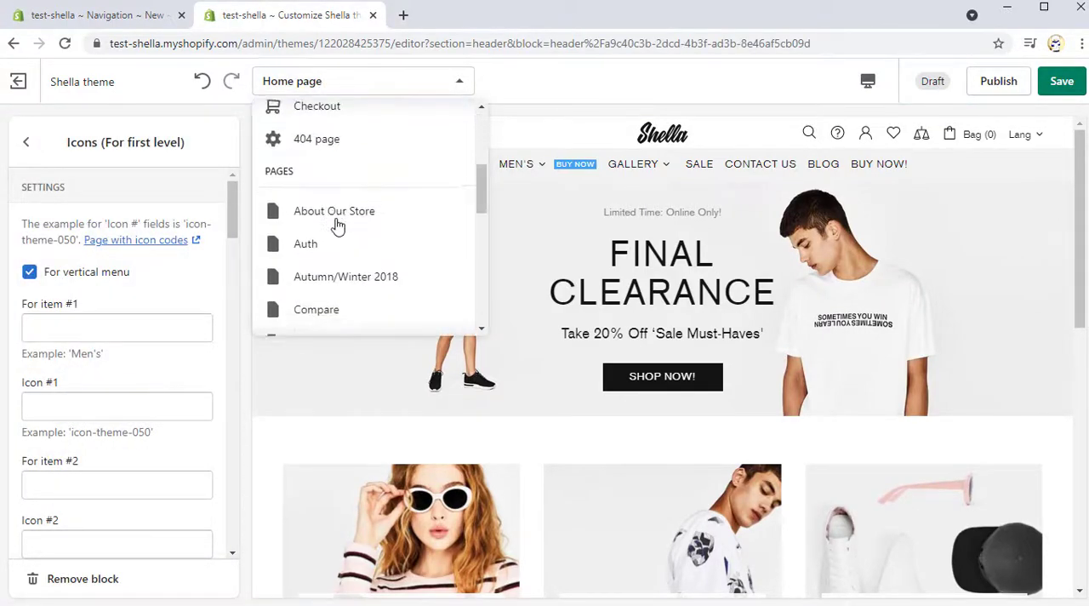
scroll(339, 228, "down", 4)
left_click(336, 223)
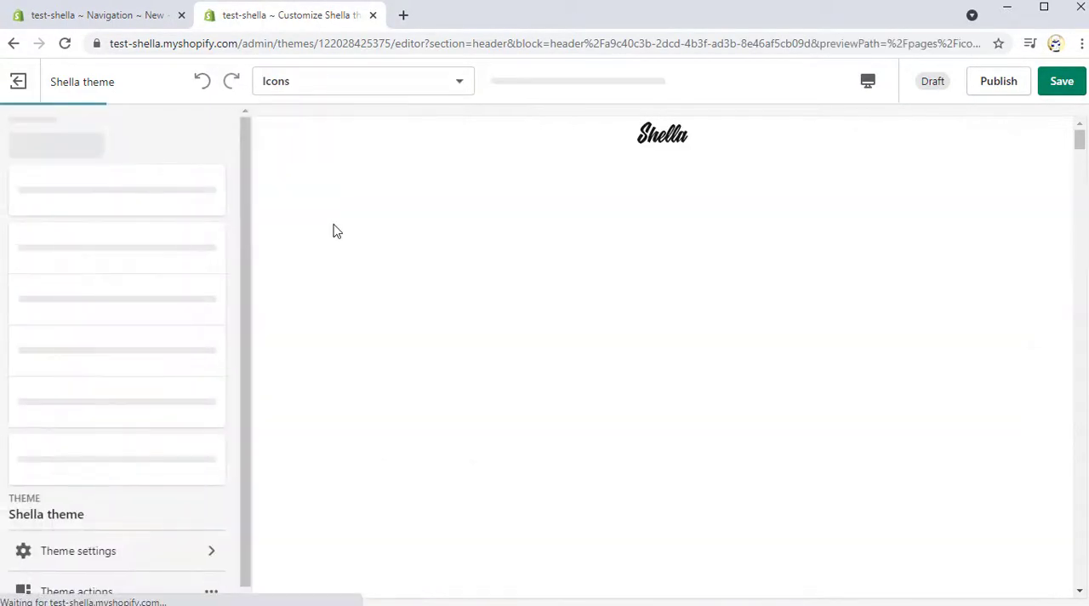
scroll(590, 327, "down", 8)
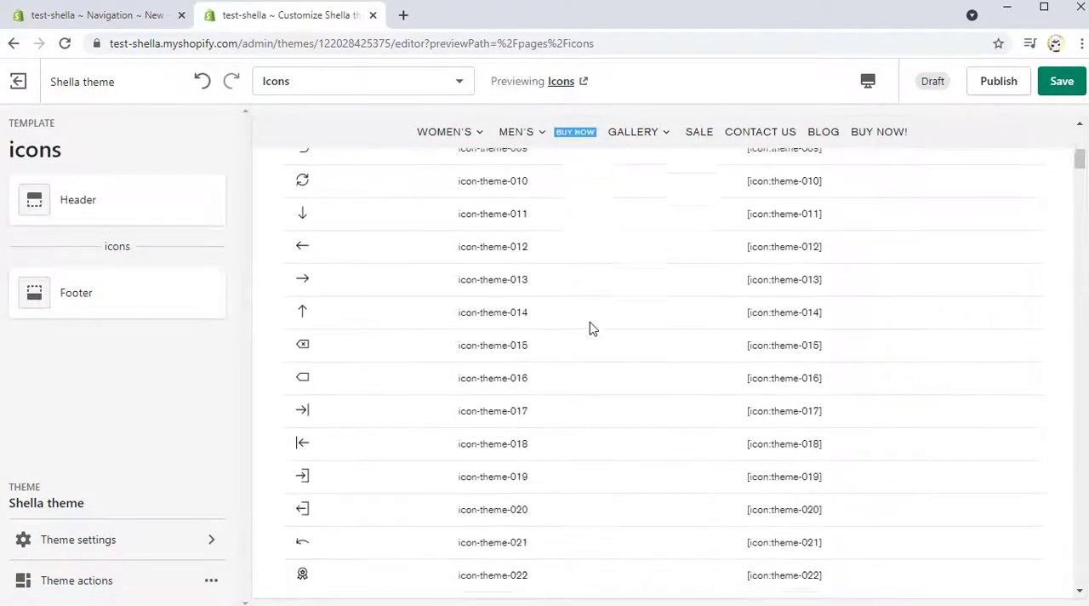
left_click_drag(535, 444, 477, 443)
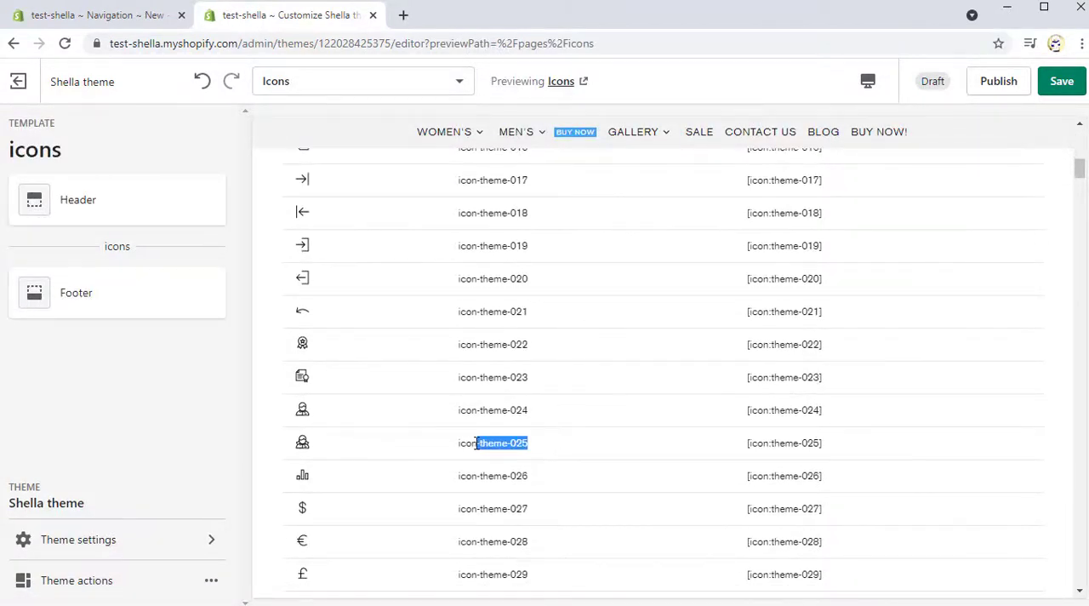
Step: Switch the preview back to the Home page and reopen the Header's Icons (For first level) block
left_click(346, 81)
scroll(360, 117, "up", 5)
left_click(360, 120)
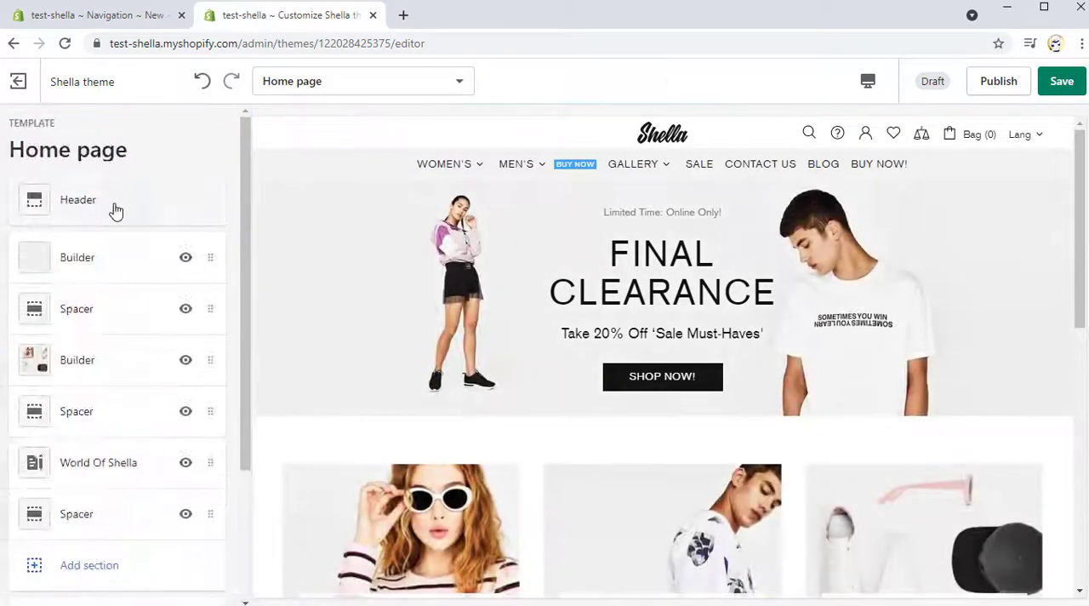
left_click(112, 210)
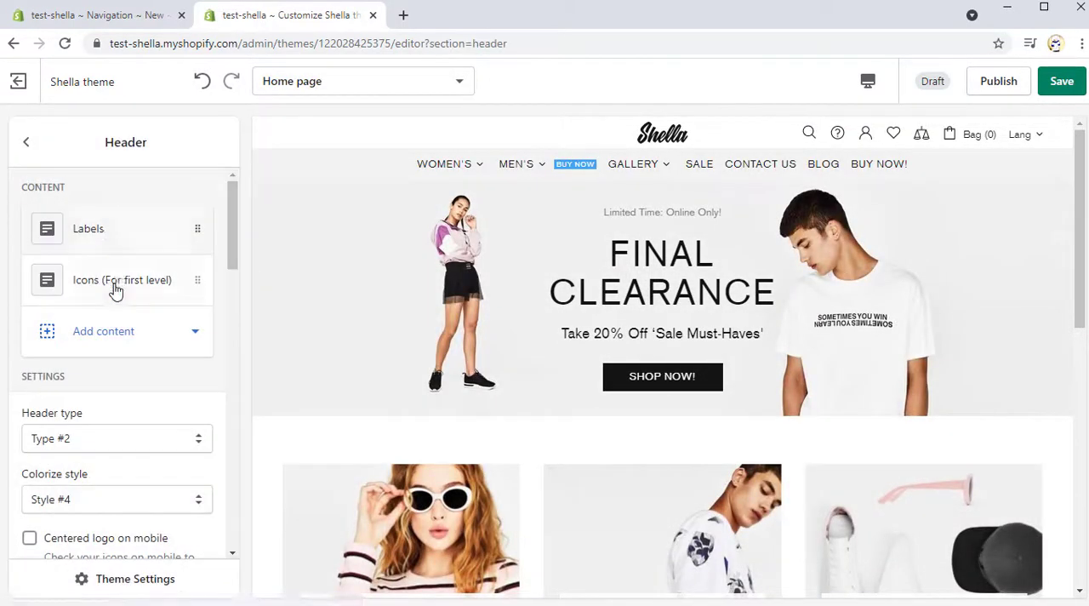
left_click(114, 283)
Step: Set item #1 to Women's and Icon #1 to icon-theme-025 in the Icons block
left_click(107, 325)
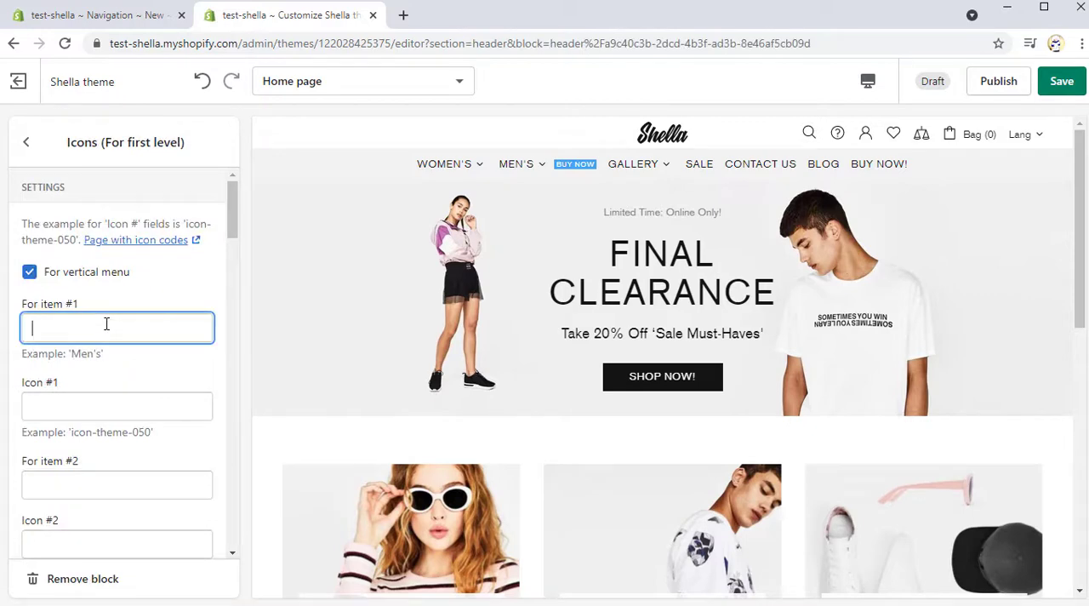
left_click(137, 416)
type("icon-theme-025")
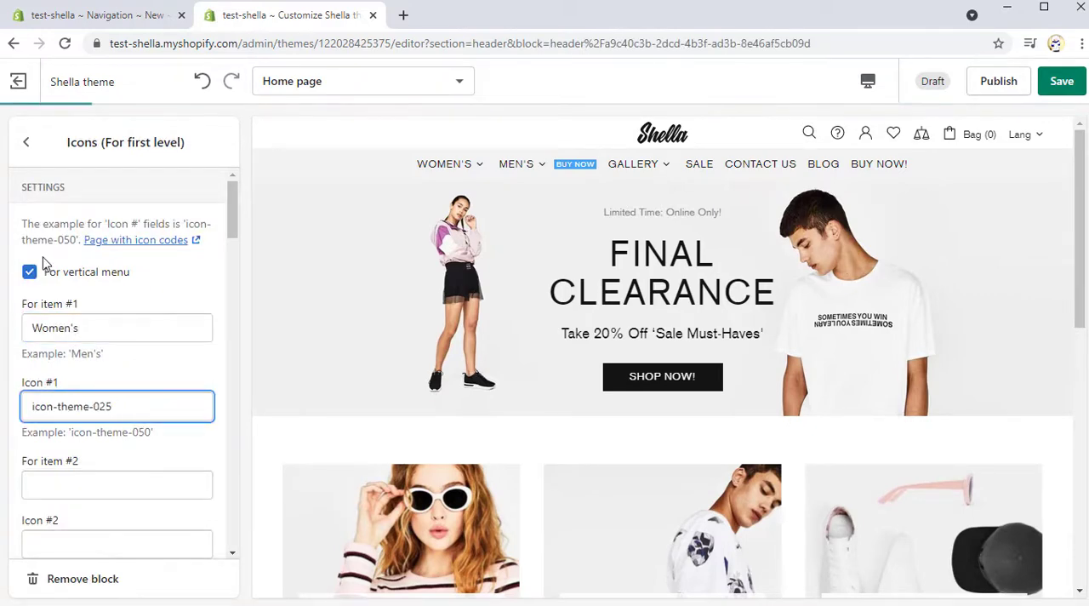
Step: Disable For vertical menu in the Icons block, and set item #2 to Men's with icon-theme-024 as Icon #2
left_click(31, 274)
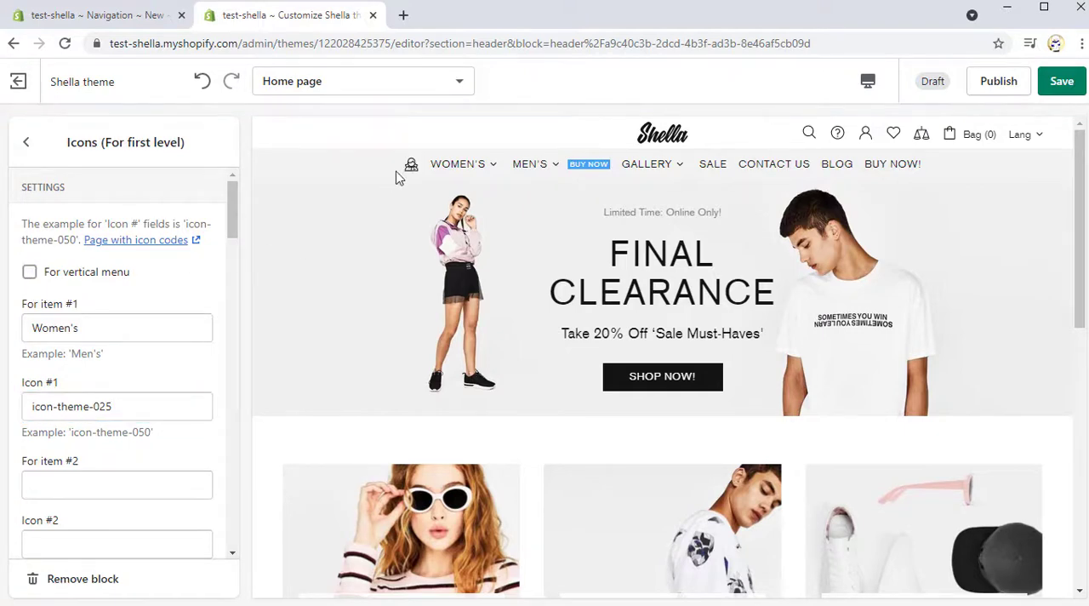
left_click(86, 485)
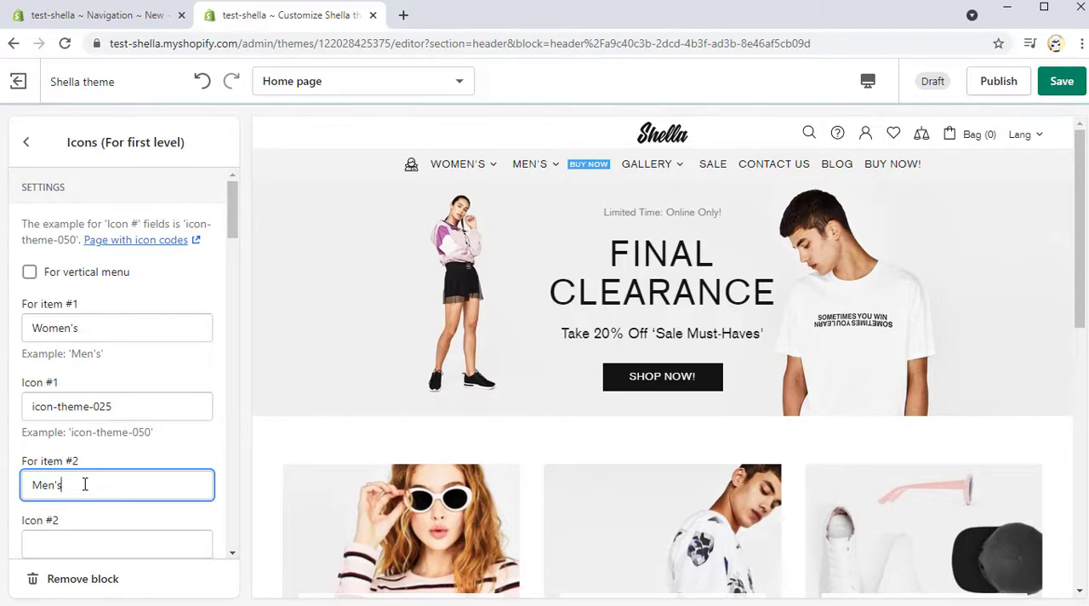
scroll(151, 398, "down", 2)
scroll(150, 395, "down", 1)
left_click(100, 388)
type("icon-theme-024")
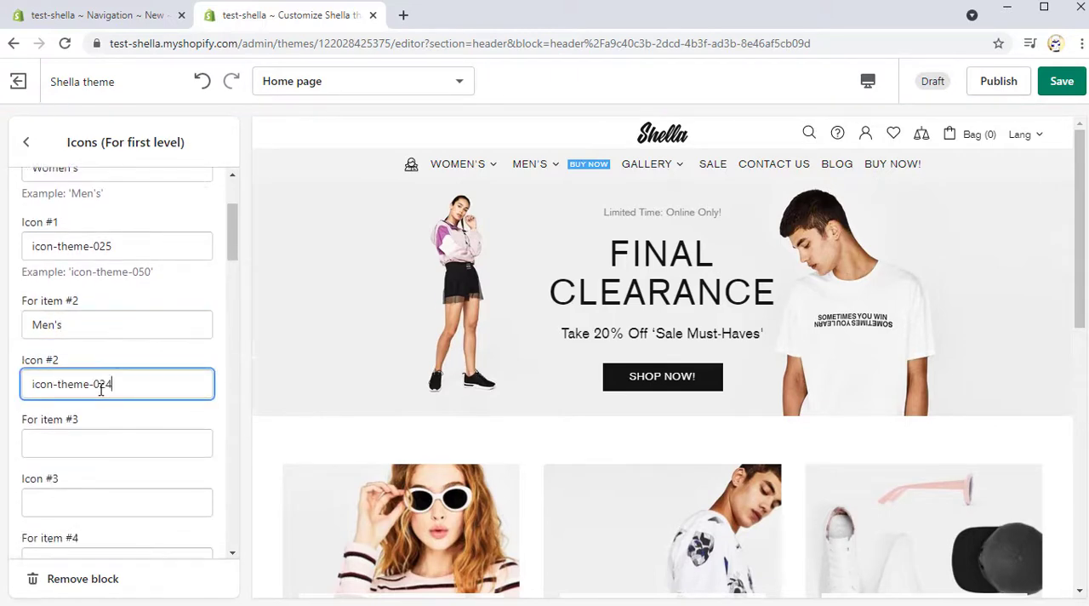
Step: Set item #3 to Sale and Icon #3 to icon-theme-128 in the Icons block
left_click(109, 440)
left_click(79, 498)
type("icon-theme-128")
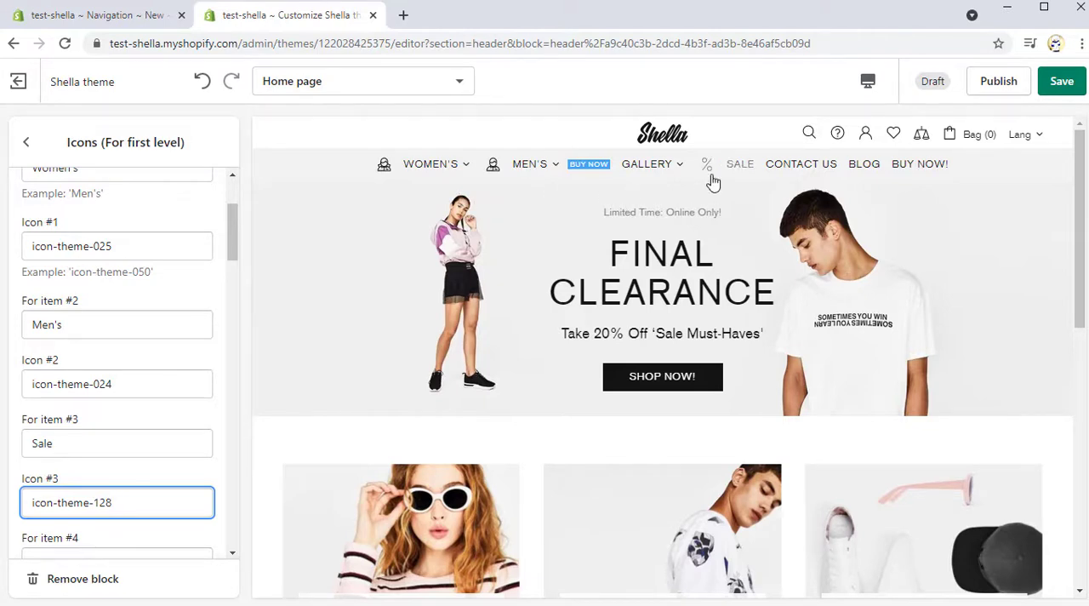
Step: Return to the Header section and add an Info line content block
left_click(27, 143)
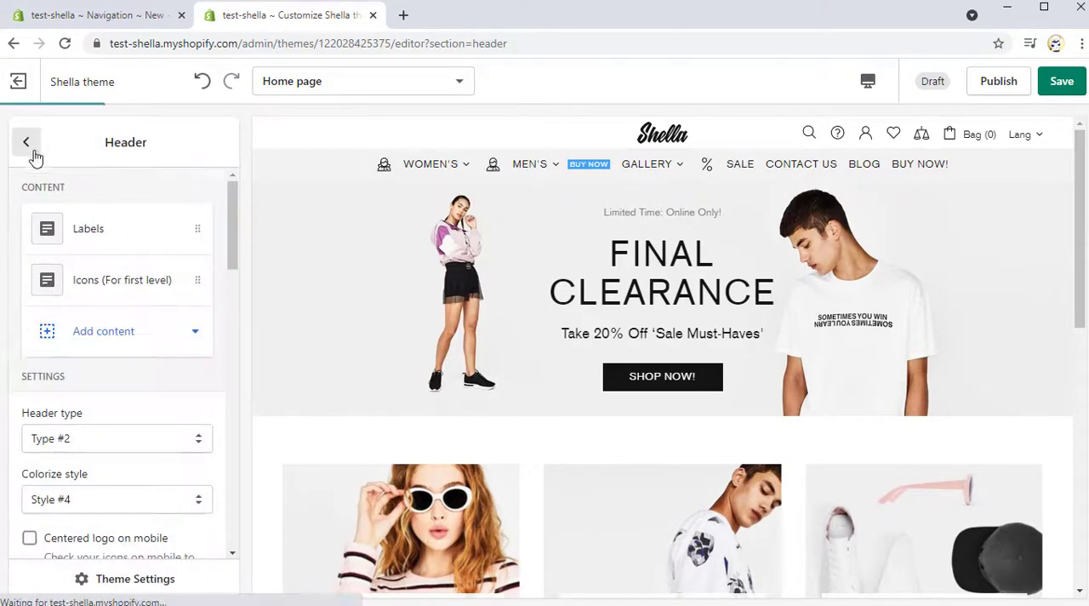
left_click(118, 335)
left_click(119, 487)
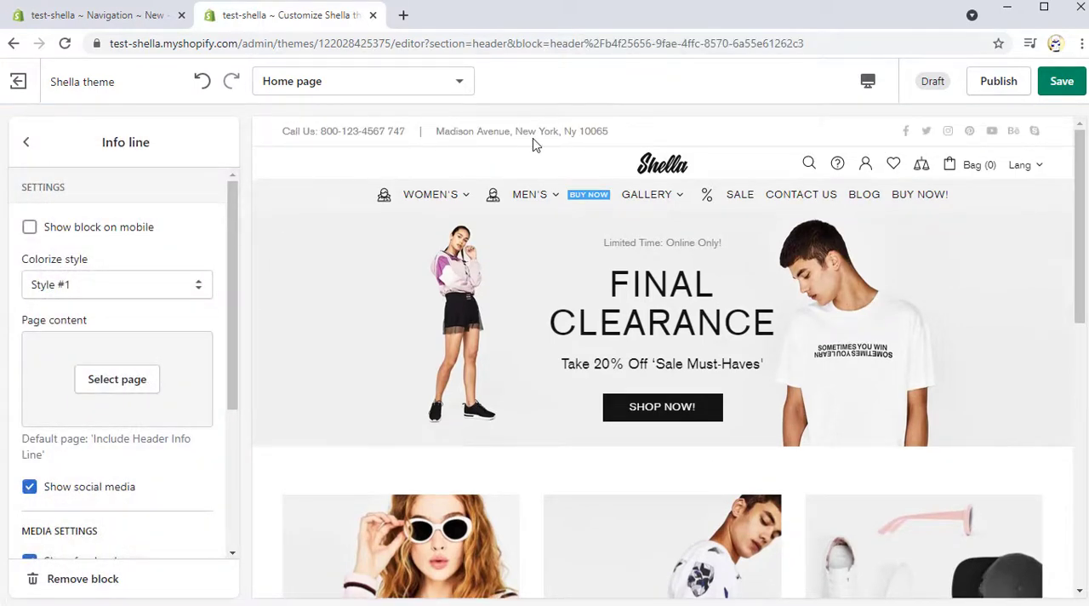
Step: Try Colorize style Style #2 on the Info line and set it back to Style #1
left_click(165, 284)
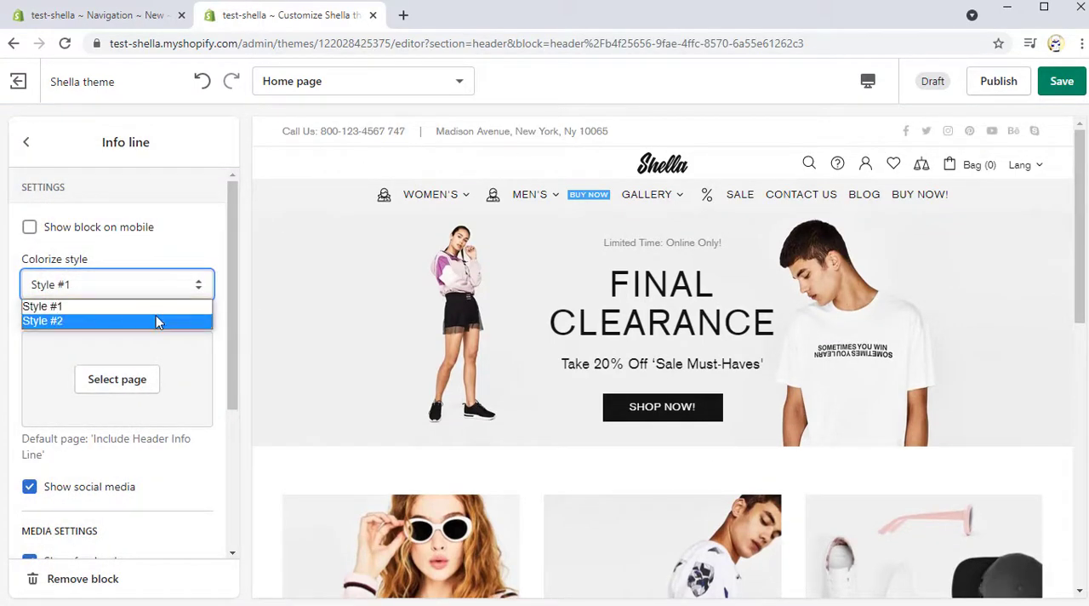
left_click(156, 318)
left_click(161, 293)
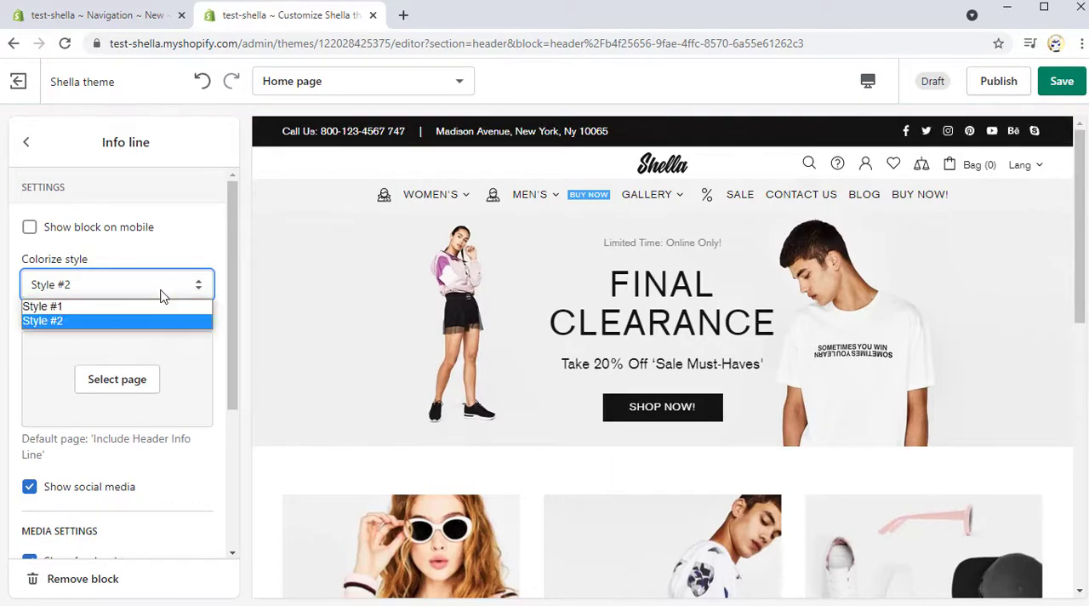
left_click(150, 306)
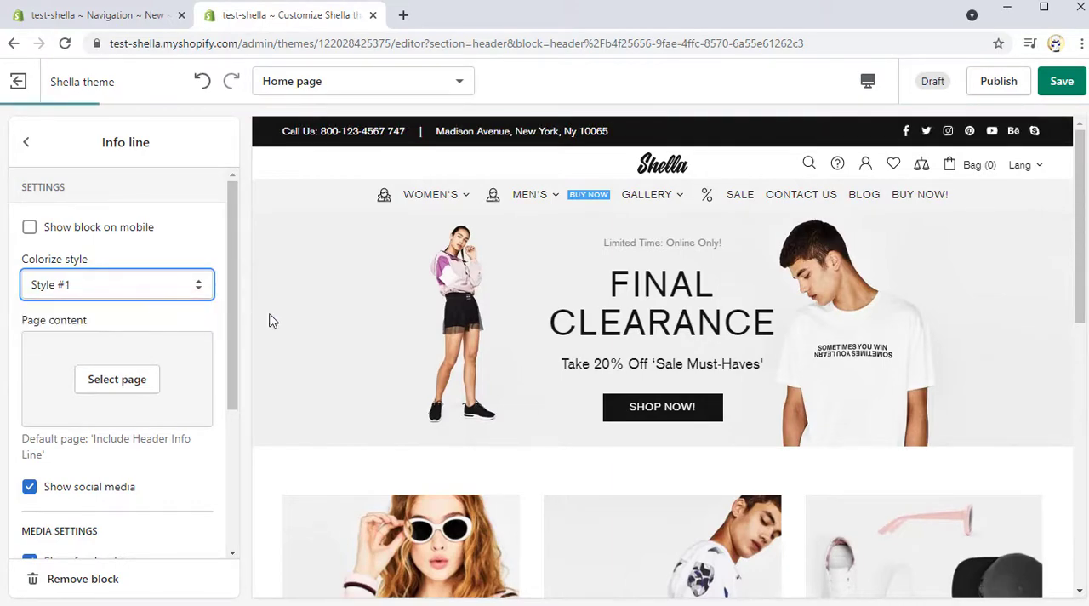
Step: Switch the preview to Mobile and enable Show block on mobile for the Info line
left_click(872, 83)
left_click(886, 126)
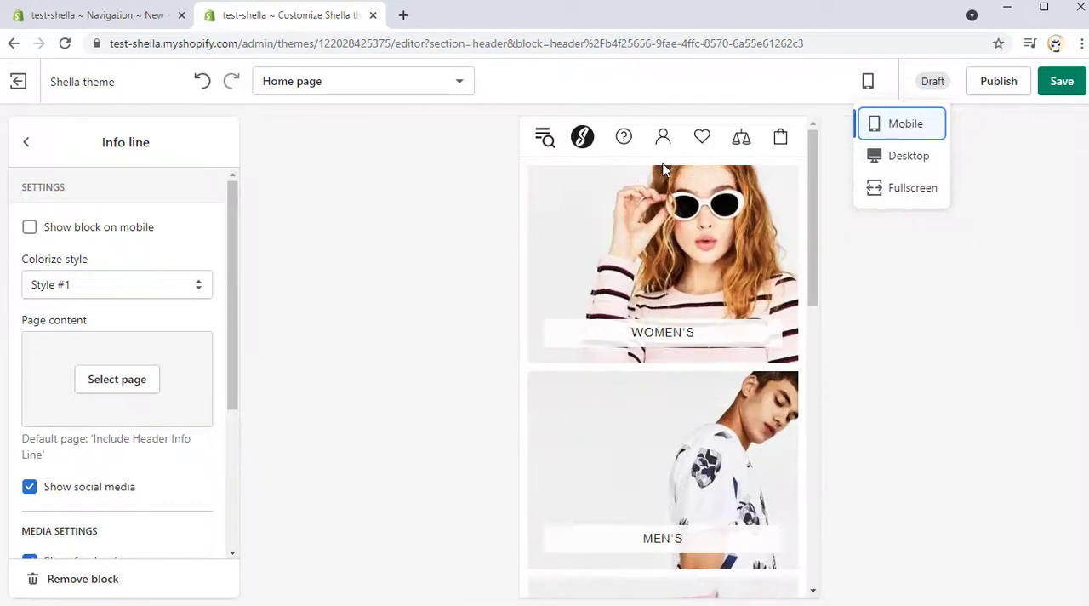
left_click(30, 226)
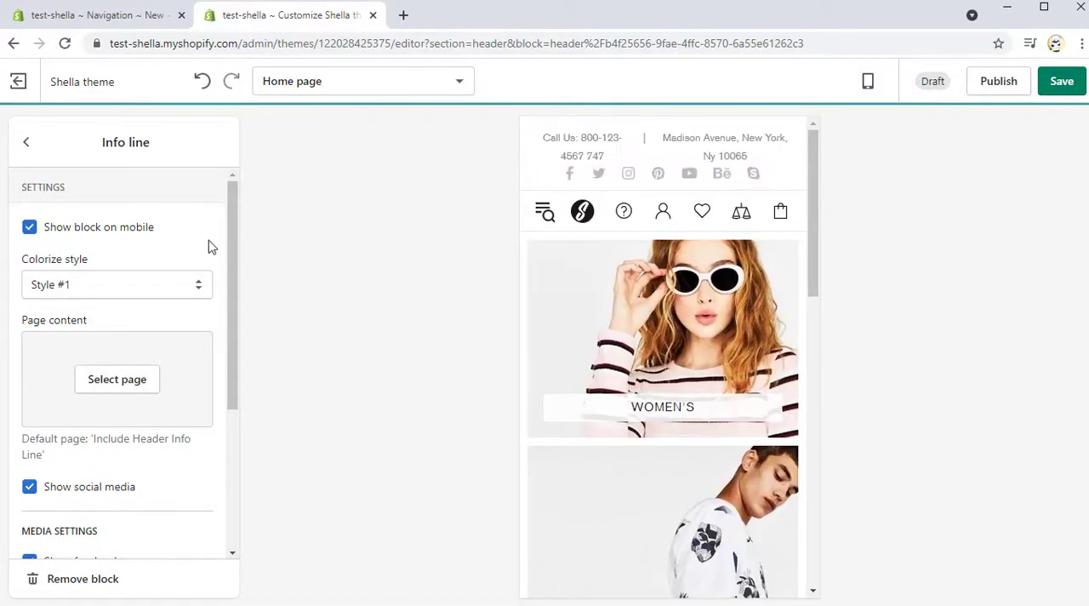
Step: Choose the page Include Header Info Line #3 as the Info line's page content
left_click(105, 383)
left_click(170, 391)
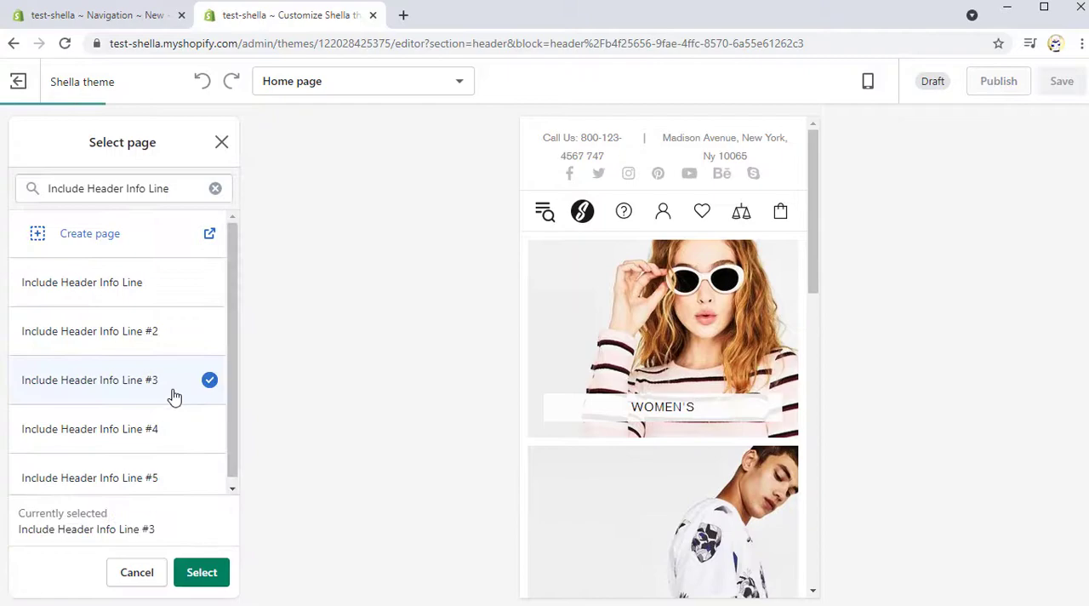
left_click(206, 583)
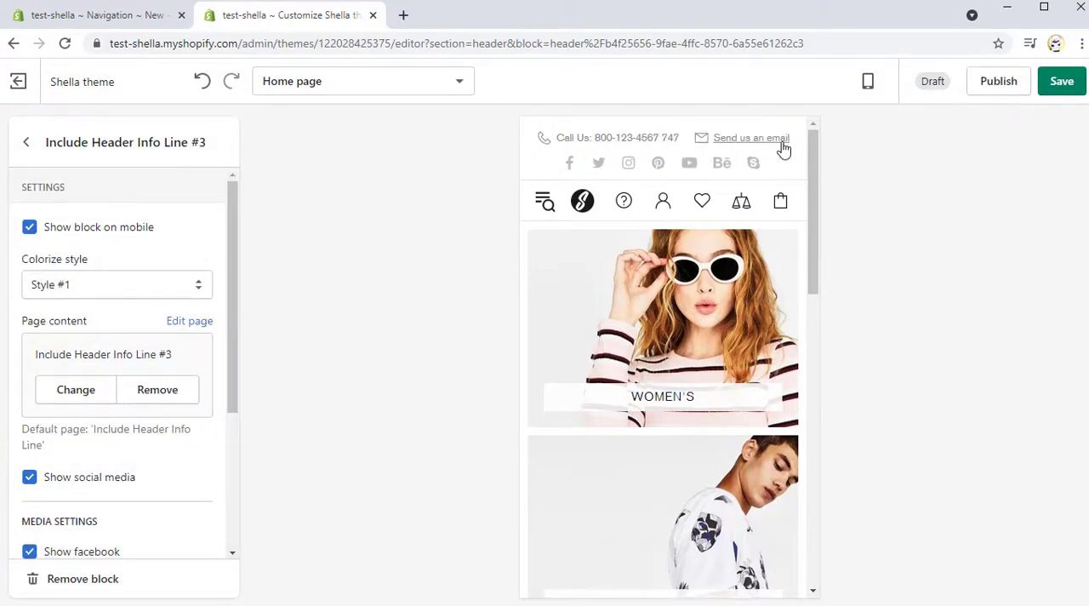
Step: Switch the preview back to Desktop and review the Info line's social media settings
left_click(869, 82)
left_click(893, 158)
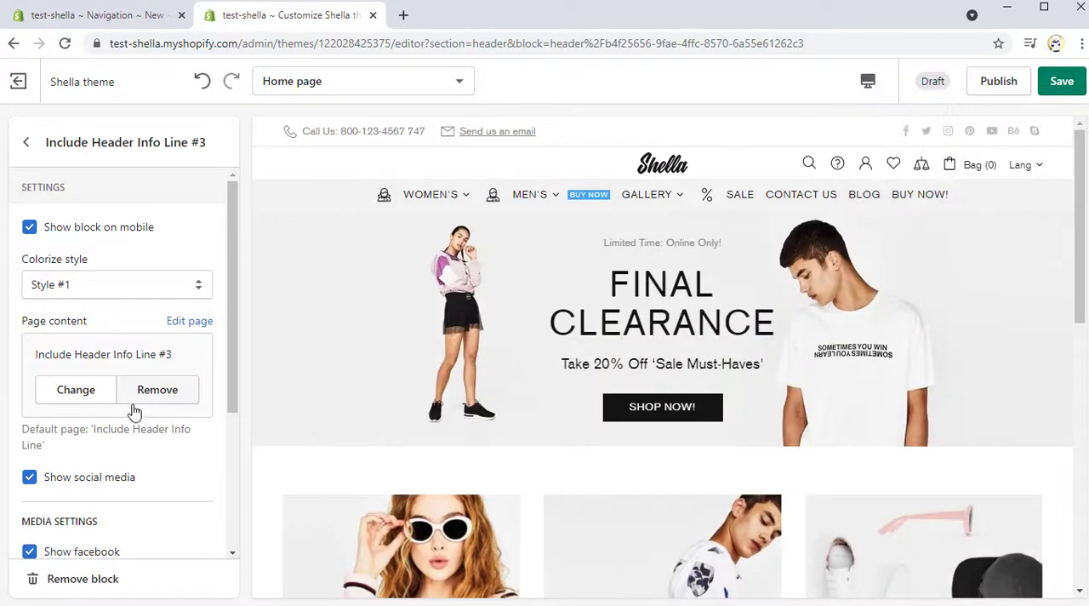
scroll(131, 414, "down", 2)
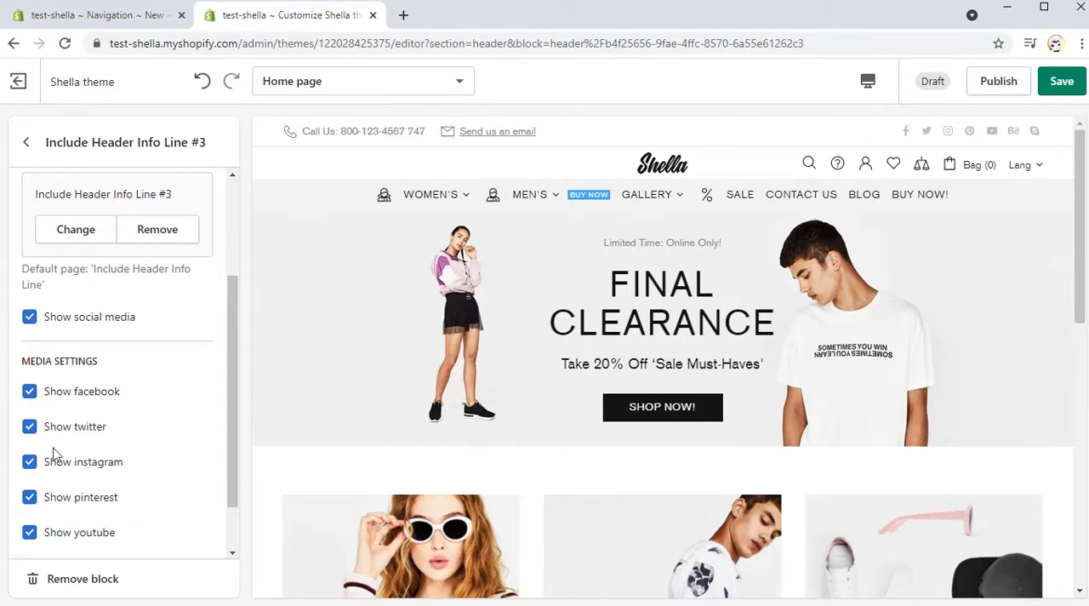
scroll(64, 519, "down", 1)
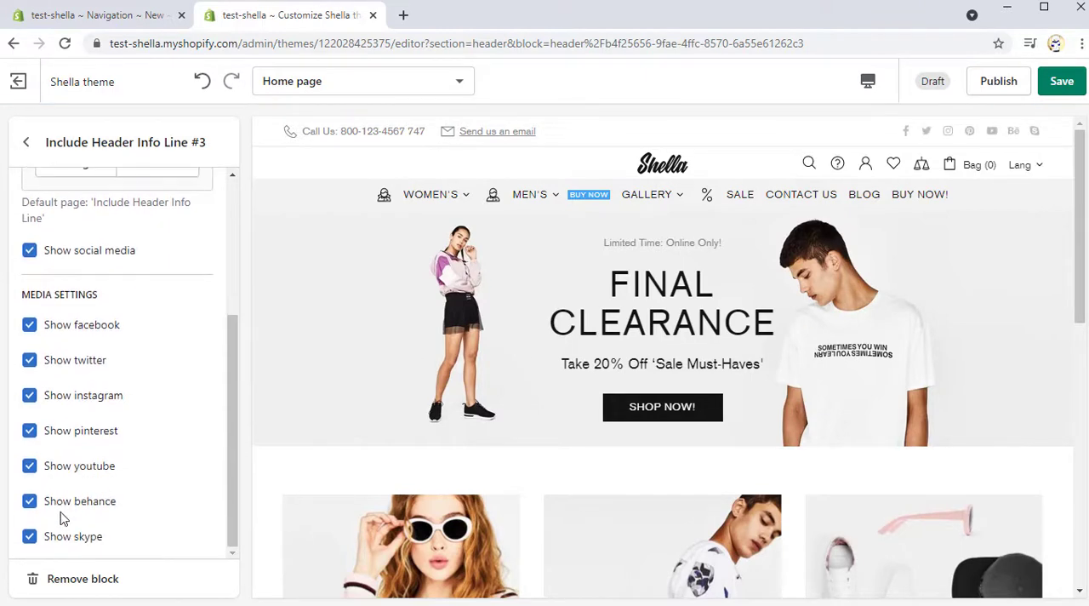
Step: Return to the Header section and add a Tape content block
left_click(45, 148)
left_click(103, 394)
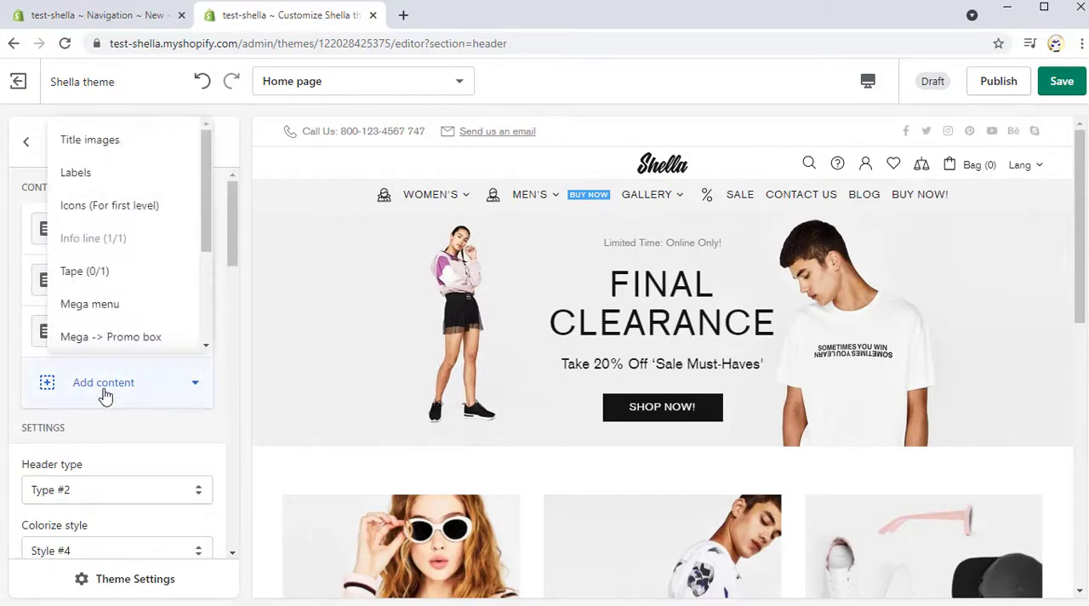
left_click(88, 272)
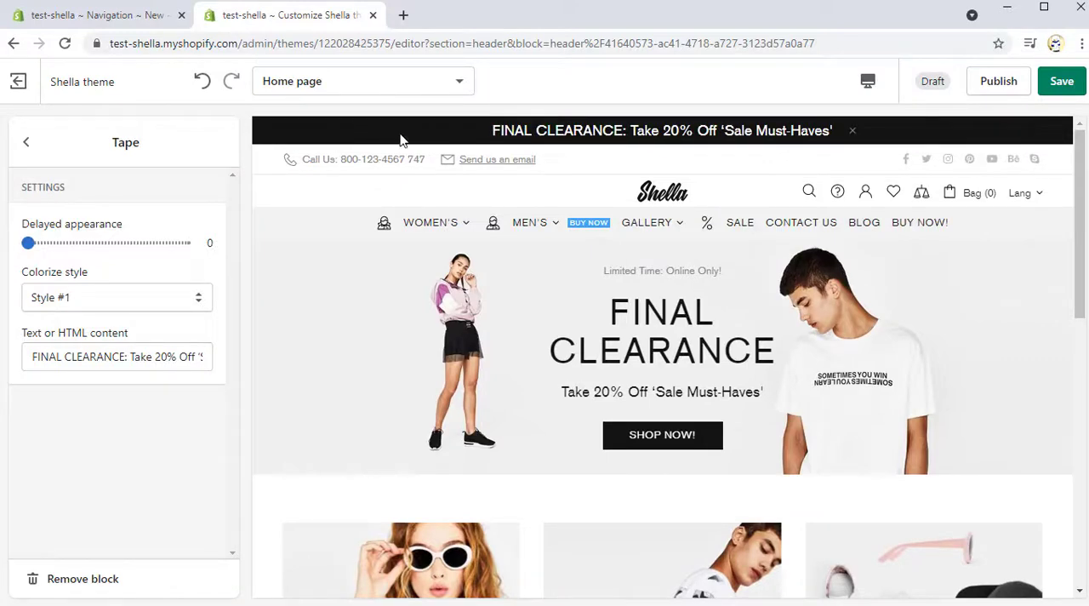
Step: Set the Tape's Delayed appearance to 2 and try Colorize styles Style #2 and Style #3
left_click_drag(29, 244, 58, 243)
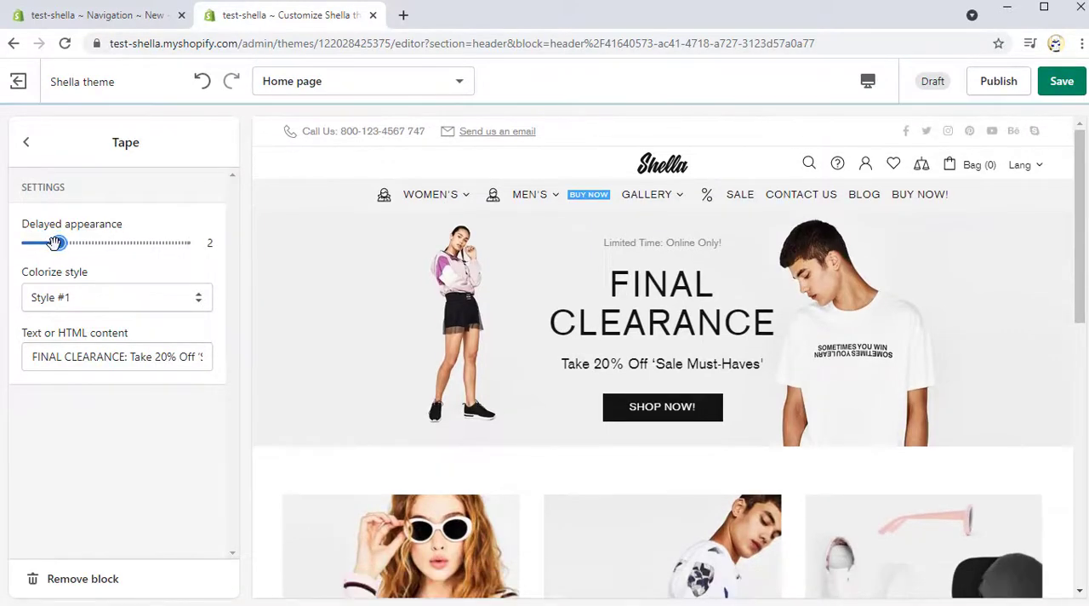
left_click(68, 300)
left_click(71, 332)
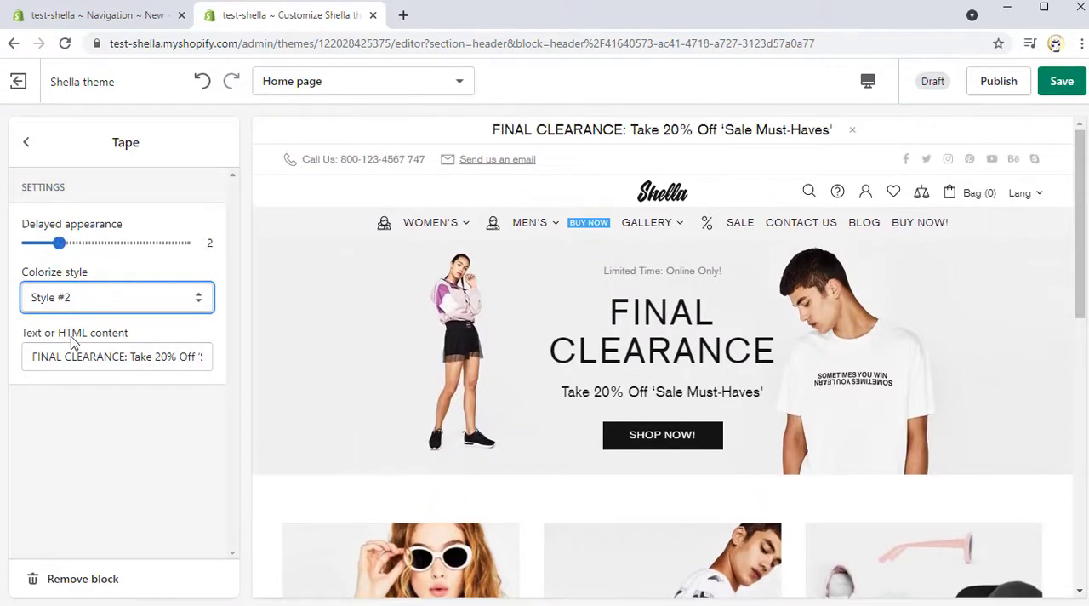
left_click(91, 304)
left_click(92, 350)
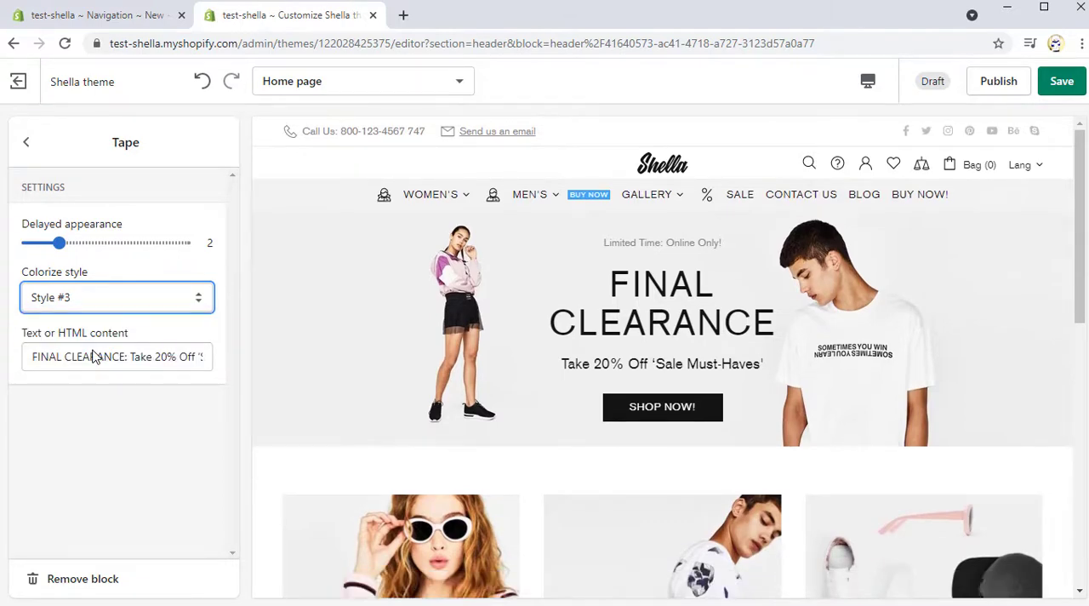
Step: Remove the Tape block and return to the Header section
left_click_drag(134, 340, 12, 341)
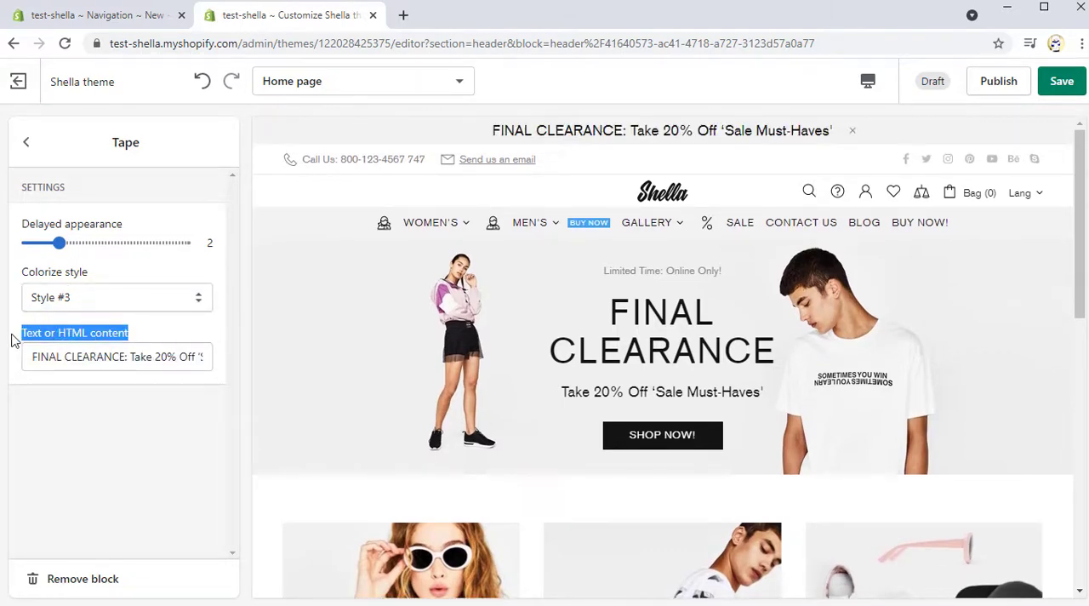
left_click(45, 143)
Step: Add a Mega menu content block to the Header and assign it to the item Women's
mouse_move(459, 197)
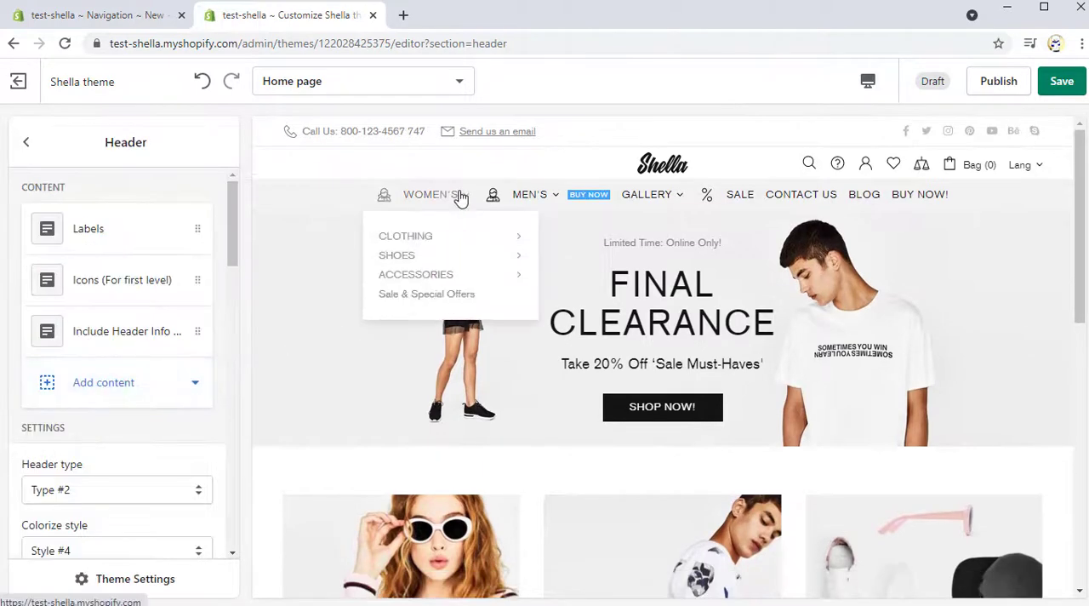
mouse_move(460, 242)
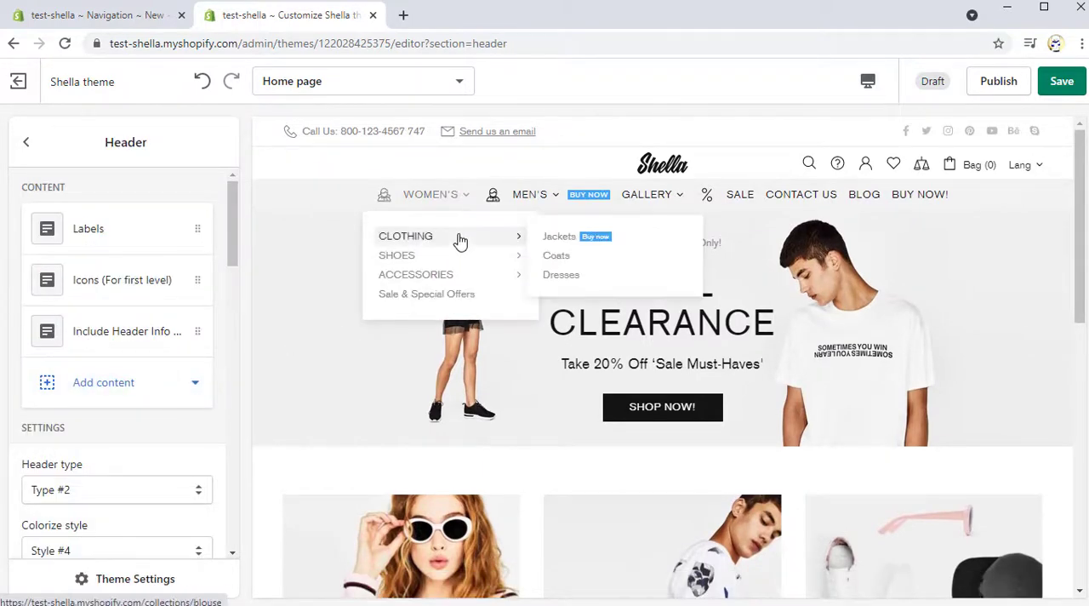
left_click(129, 382)
left_click(114, 305)
left_click(103, 274)
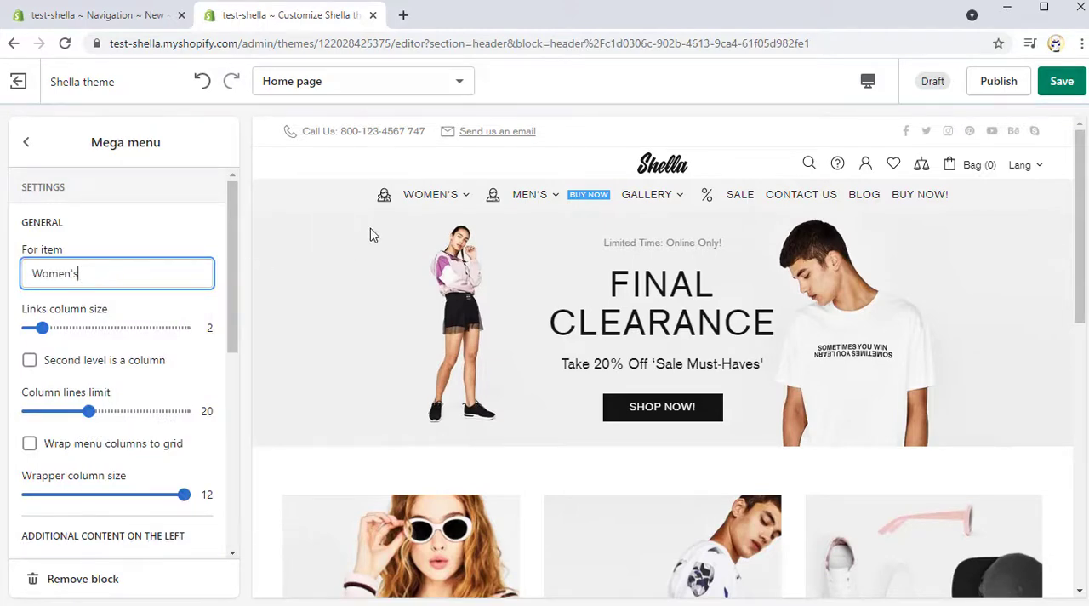
Step: Set the Mega menu's Links column size to 3 and check the Women's menu in the preview
mouse_move(408, 206)
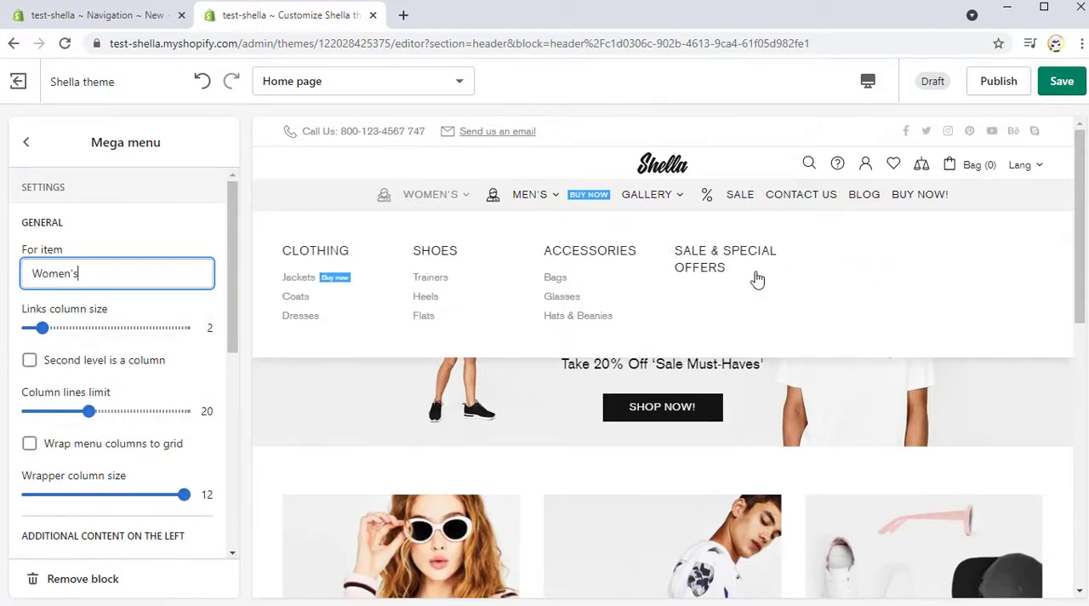
left_click_drag(43, 329, 53, 330)
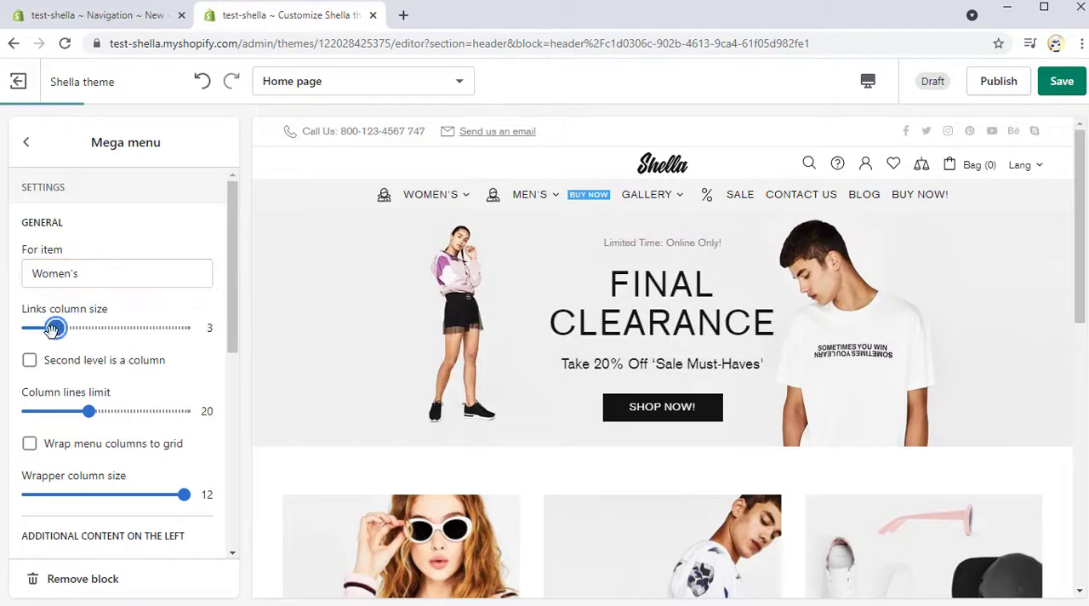
mouse_move(421, 205)
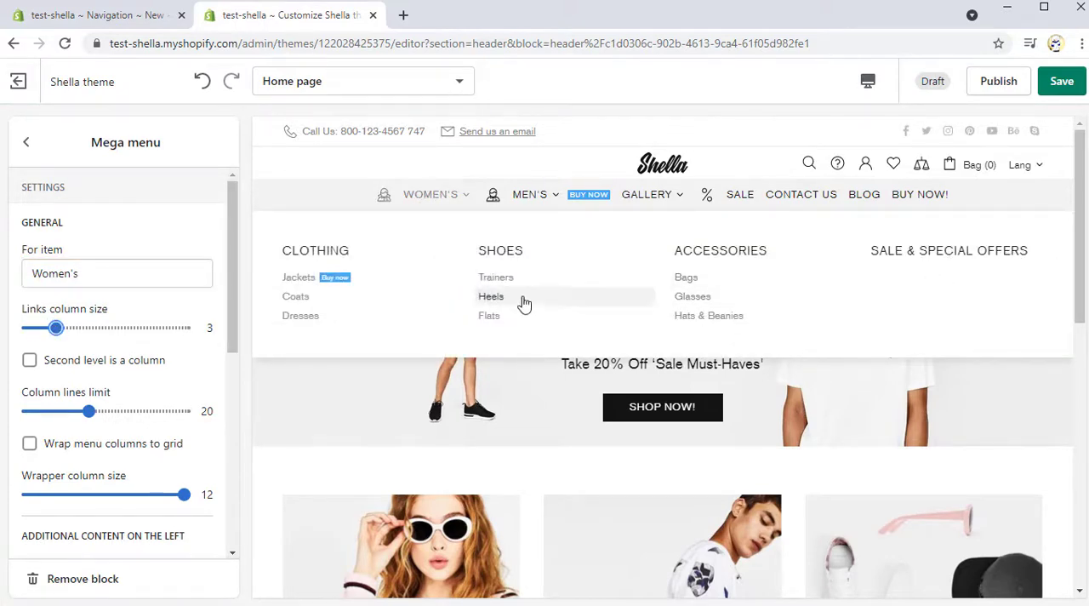
Step: Enable Second level is a column for the Mega menu and set its Column lines limit to 1
left_click(90, 367)
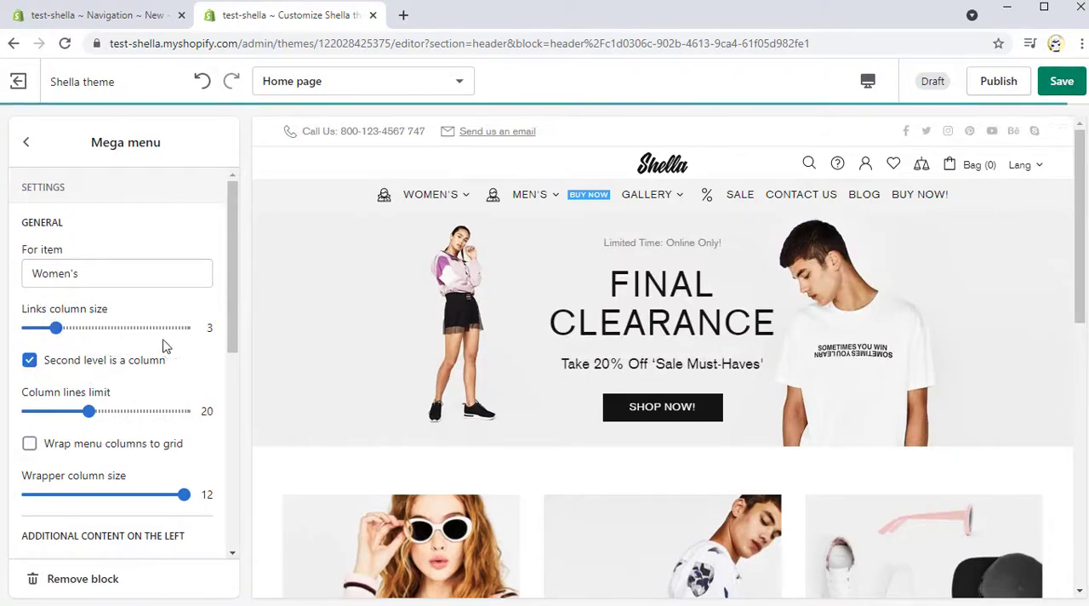
mouse_move(430, 200)
mouse_move(405, 261)
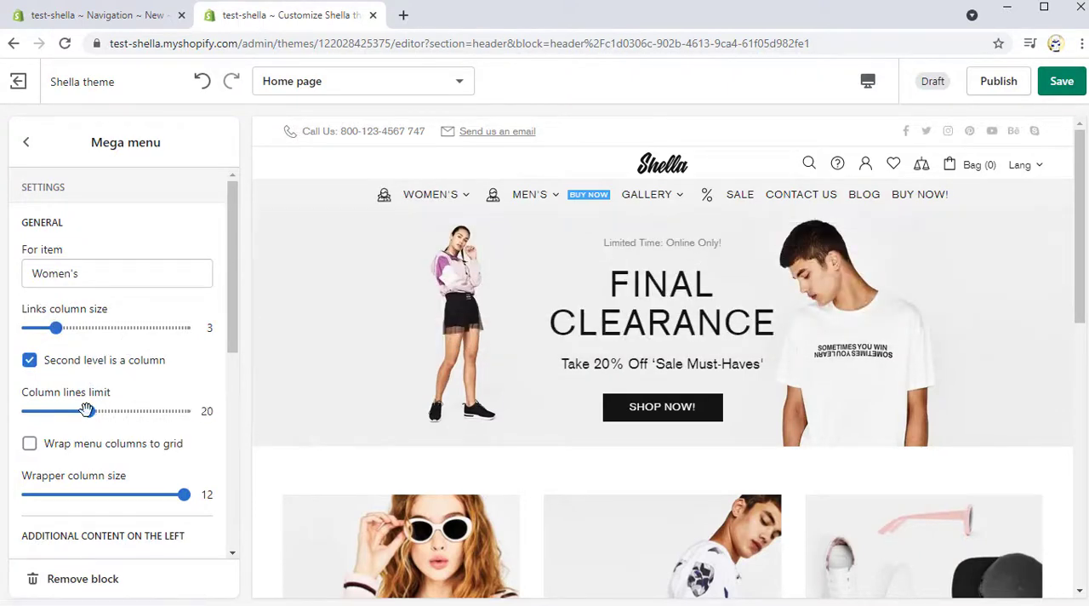
left_click_drag(86, 410, 27, 411)
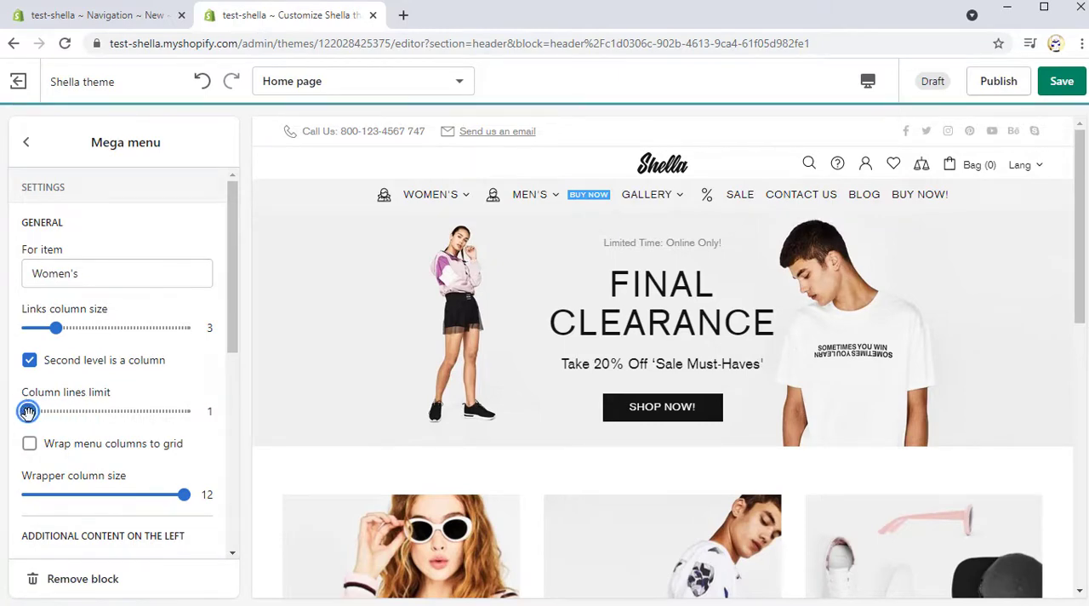
mouse_move(458, 202)
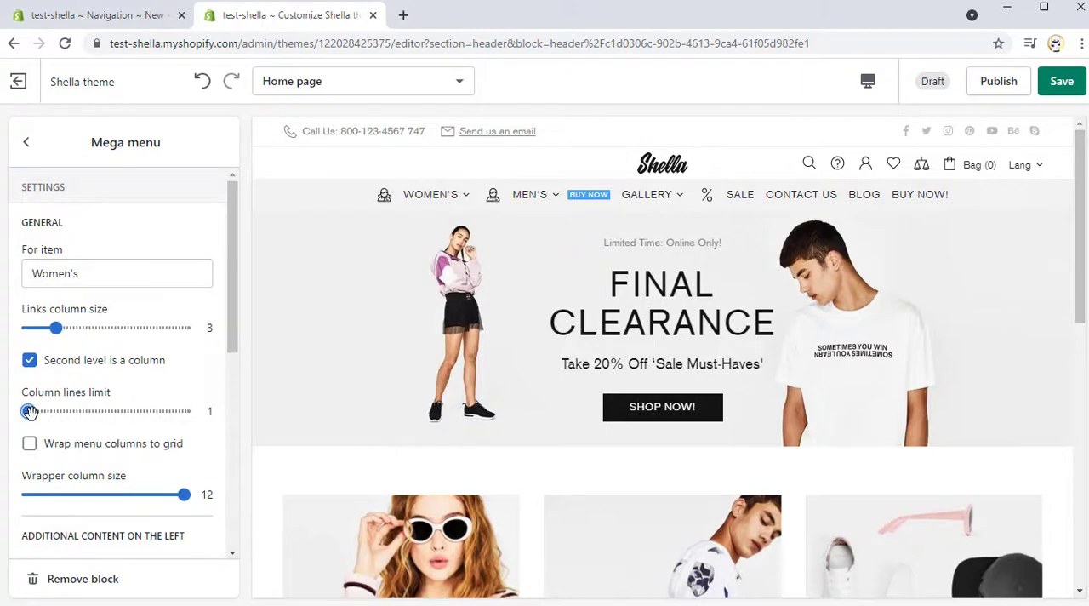
Step: Add a Title images content block to the Header and set its item #1 to Women's+Clothing
left_click(27, 143)
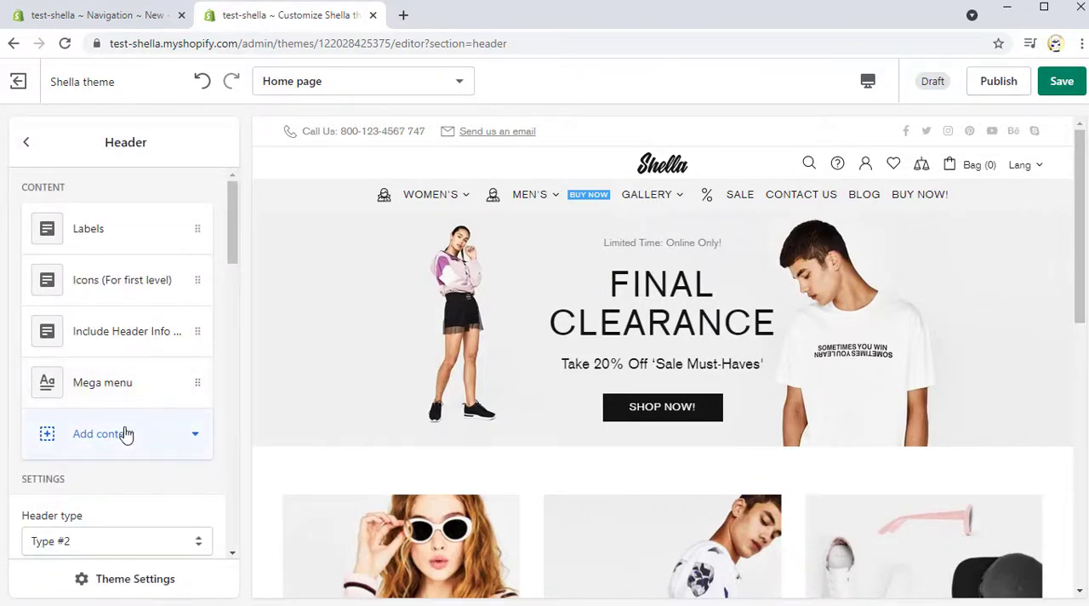
left_click(125, 433)
left_click(118, 197)
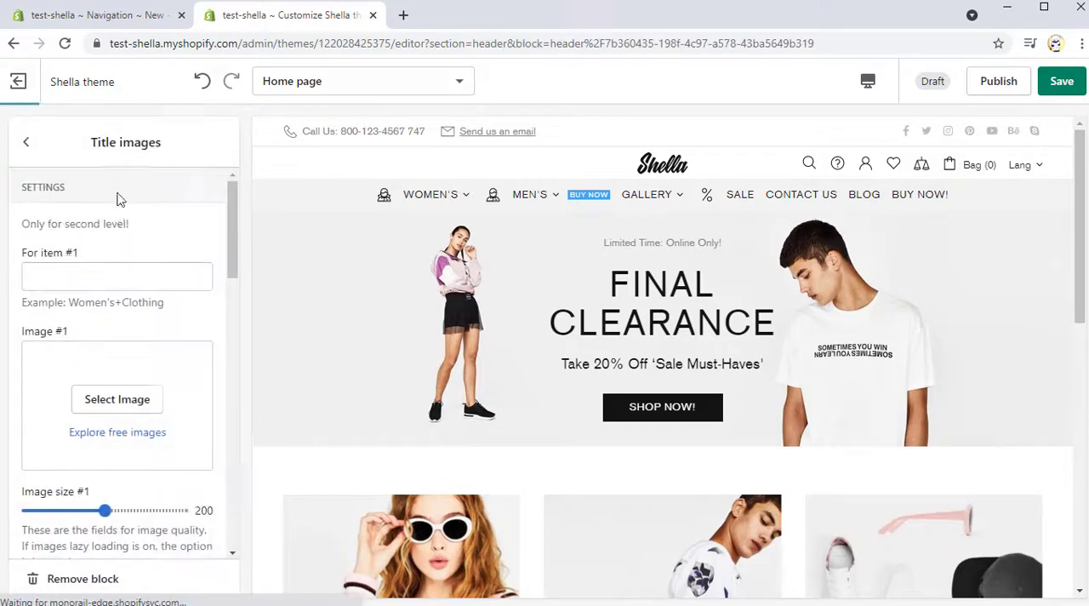
left_click(118, 268)
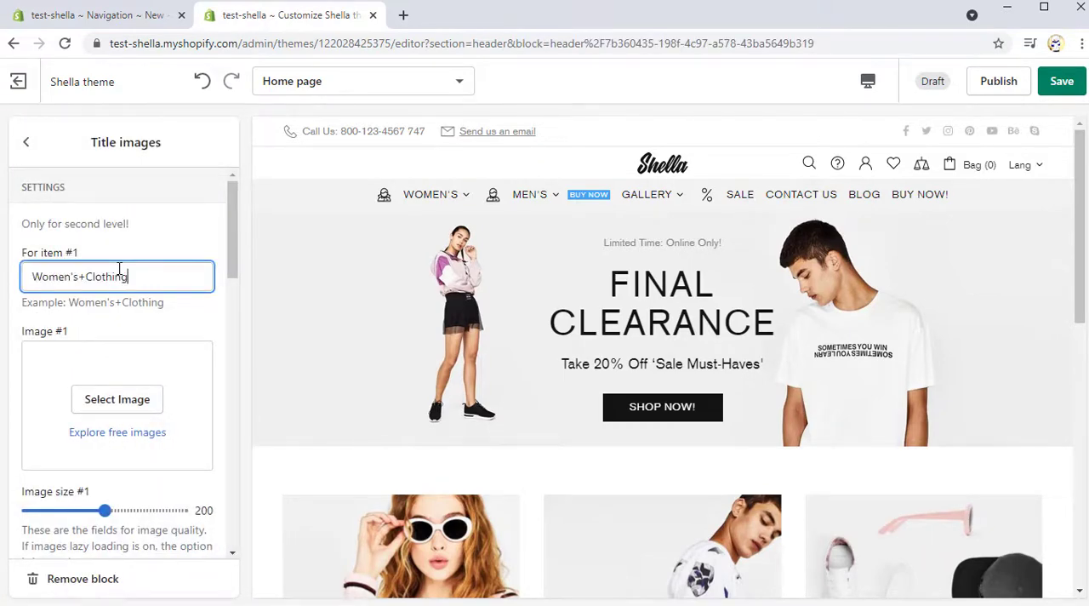
Step: Set the Title images block's Image #1 to the photo of the woman in green trousers and check it in the Women's menu preview
left_click(118, 399)
left_click(186, 311)
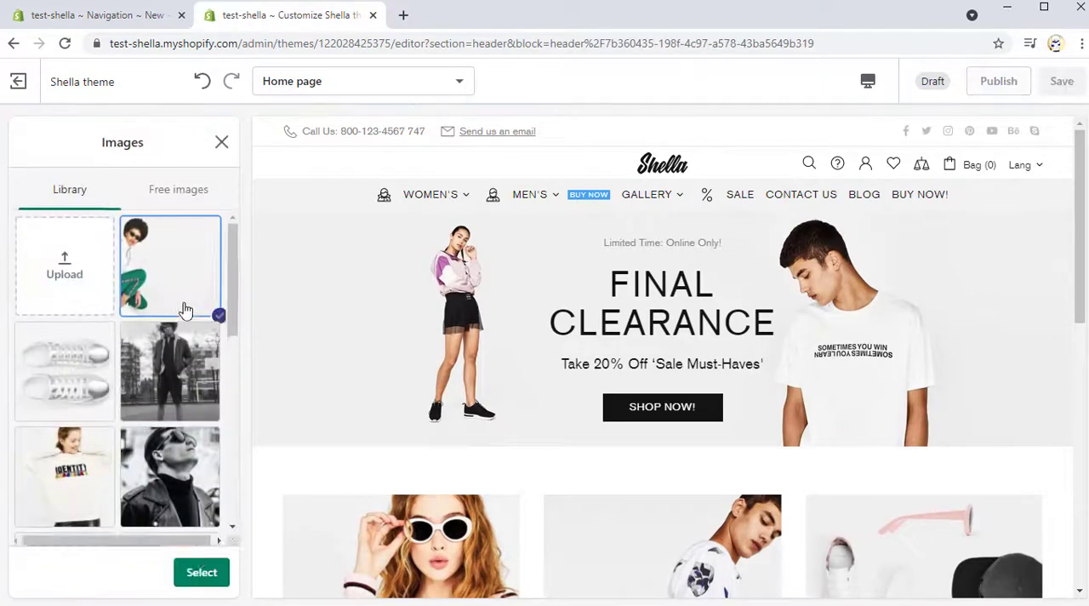
left_click(201, 575)
mouse_move(429, 209)
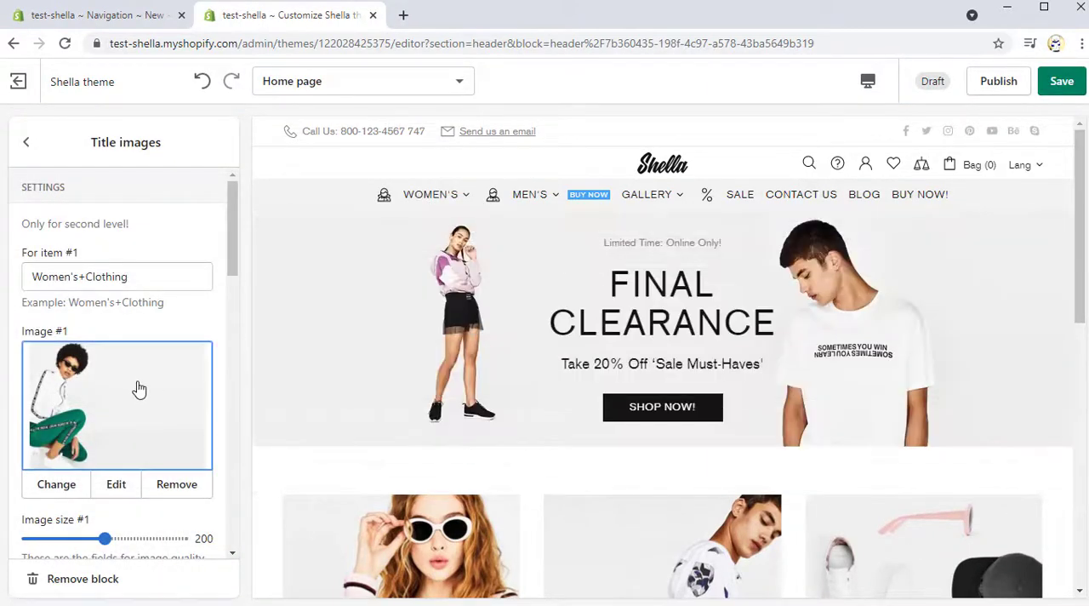
Step: Set Image #4 for Women's+Sale & Special Offers to the white Identity sweatshirt photo and check it in the Women's menu preview
scroll(139, 389, "down", 2)
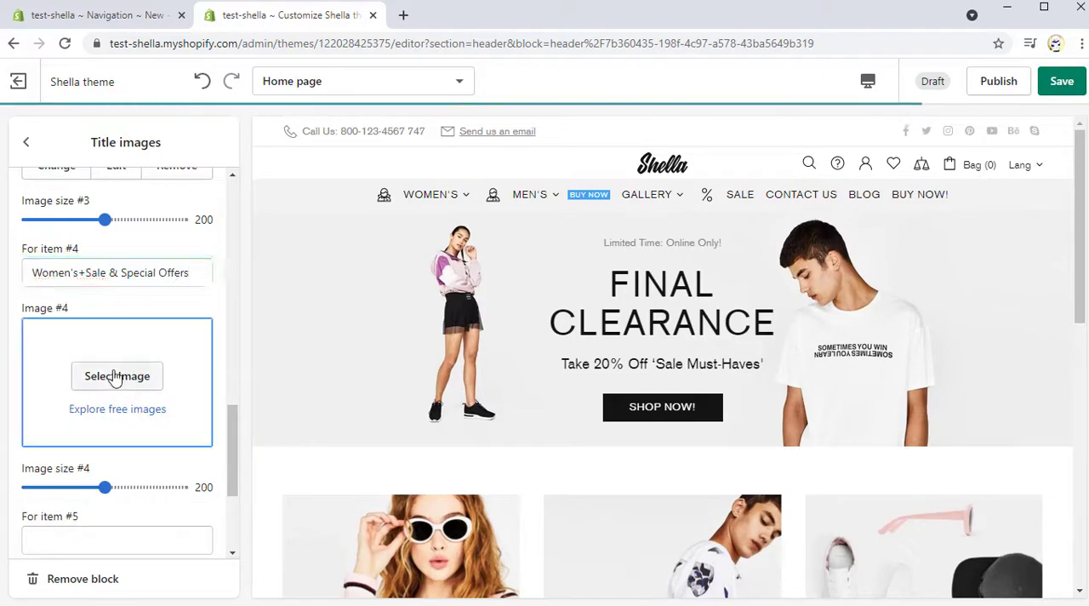
left_click(119, 377)
left_click(100, 492)
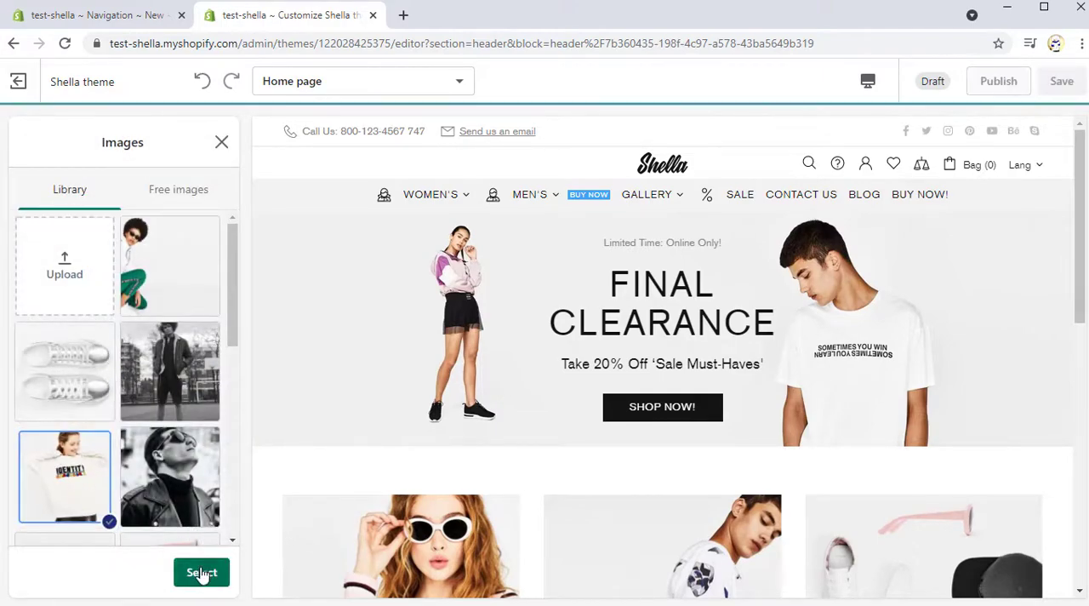
left_click(201, 573)
mouse_move(425, 207)
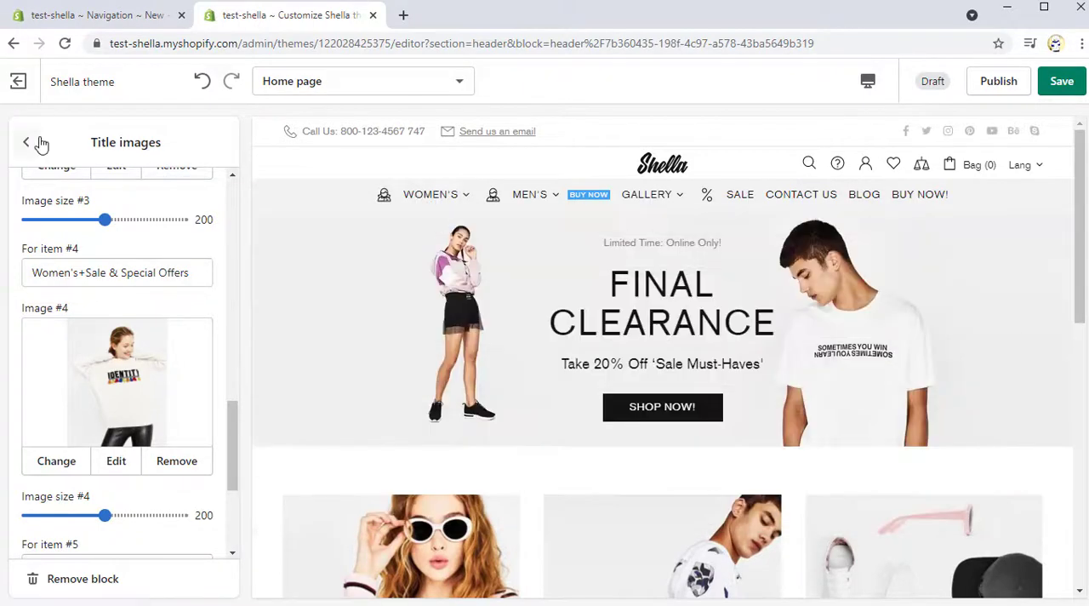
Step: Enable Wrap menu columns to grid for the Women's Mega menu, set Wrapper column size to 8 and check the preview
left_click(34, 145)
left_click(134, 382)
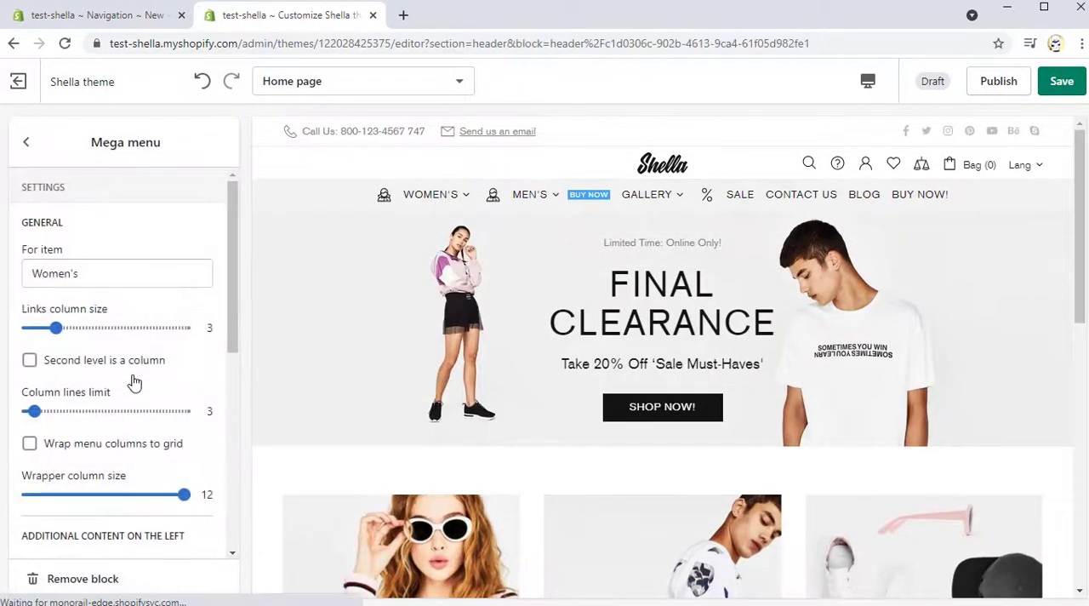
scroll(108, 385, "down", 1)
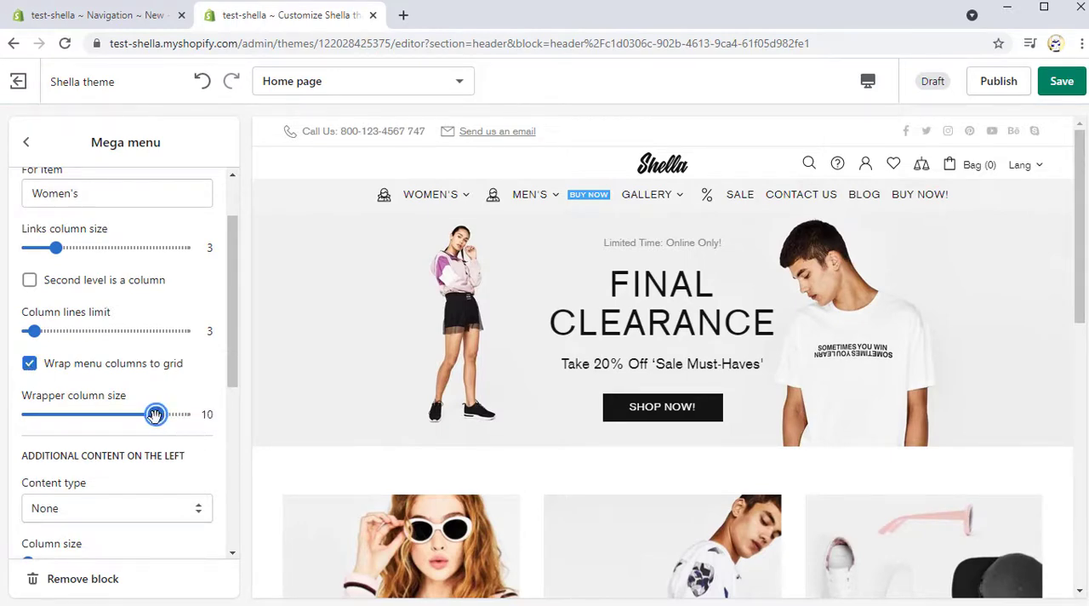
left_click_drag(142, 415, 126, 414)
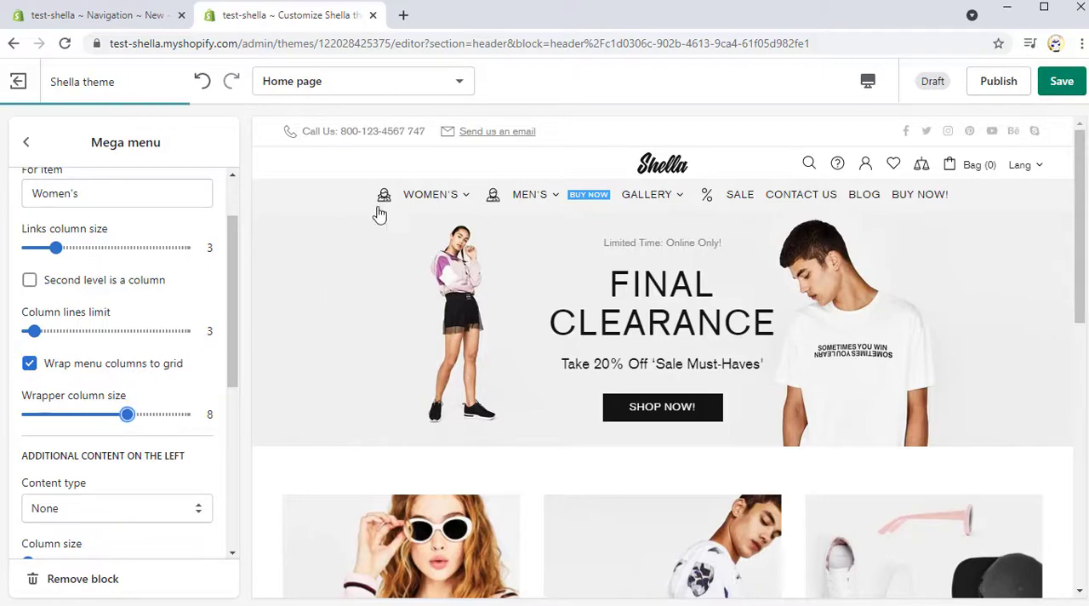
mouse_move(426, 207)
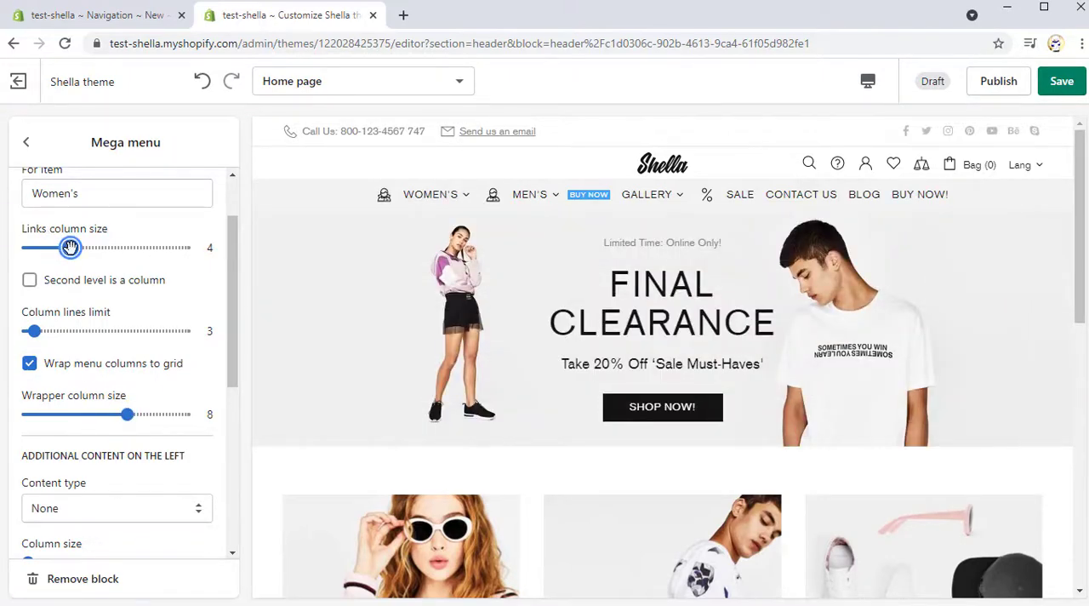
Step: Set the Mega menu's Links column size to 6 and check the Women's menu layout in the preview
left_click_drag(70, 247, 99, 247)
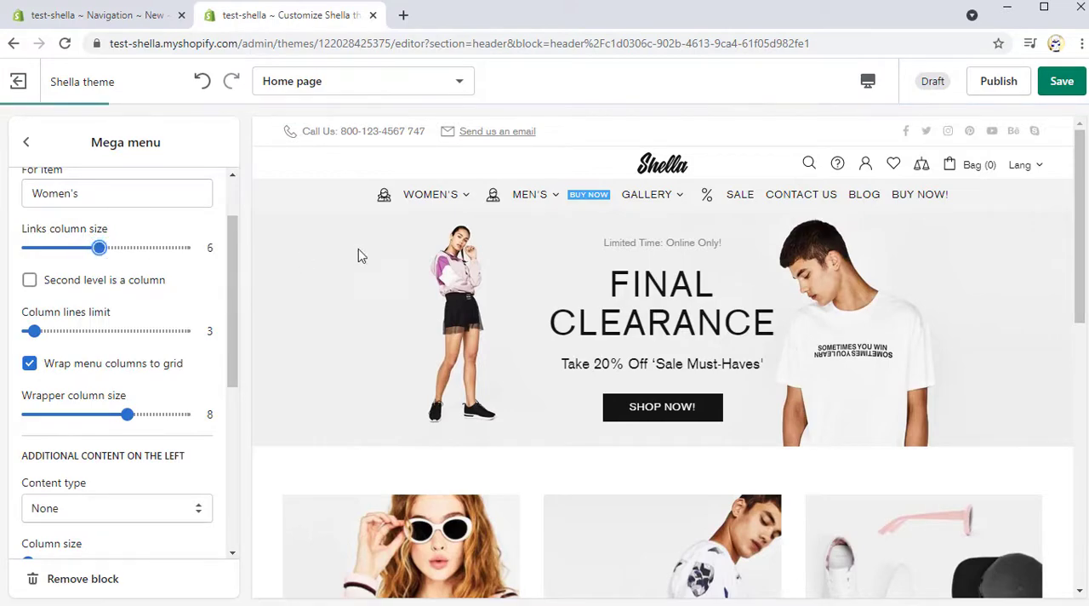
mouse_move(445, 201)
scroll(440, 233, "down", 3)
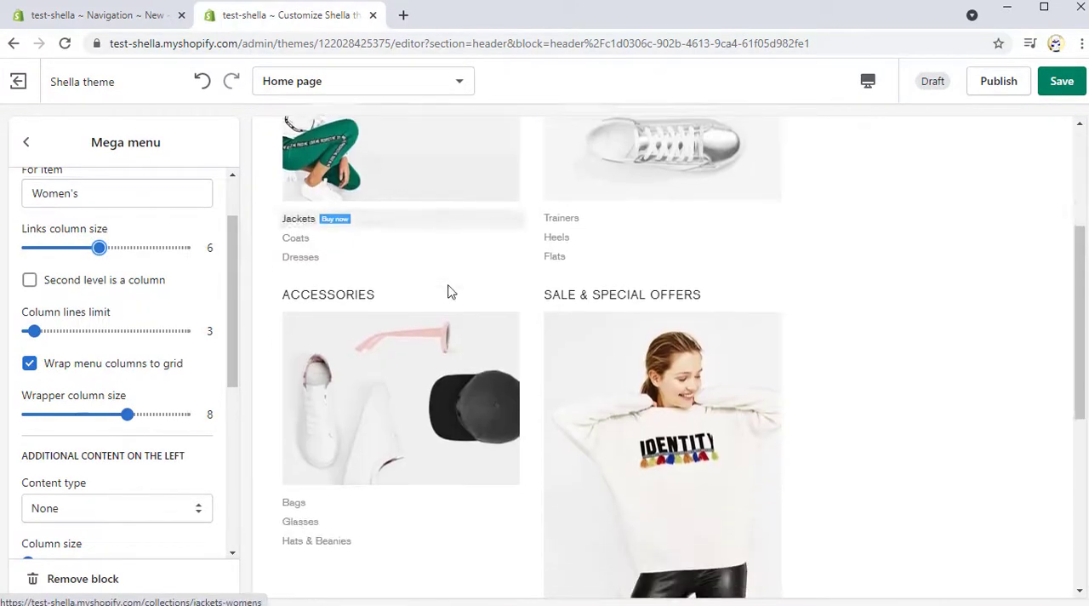
scroll(450, 292, "down", 1)
scroll(450, 292, "up", 4)
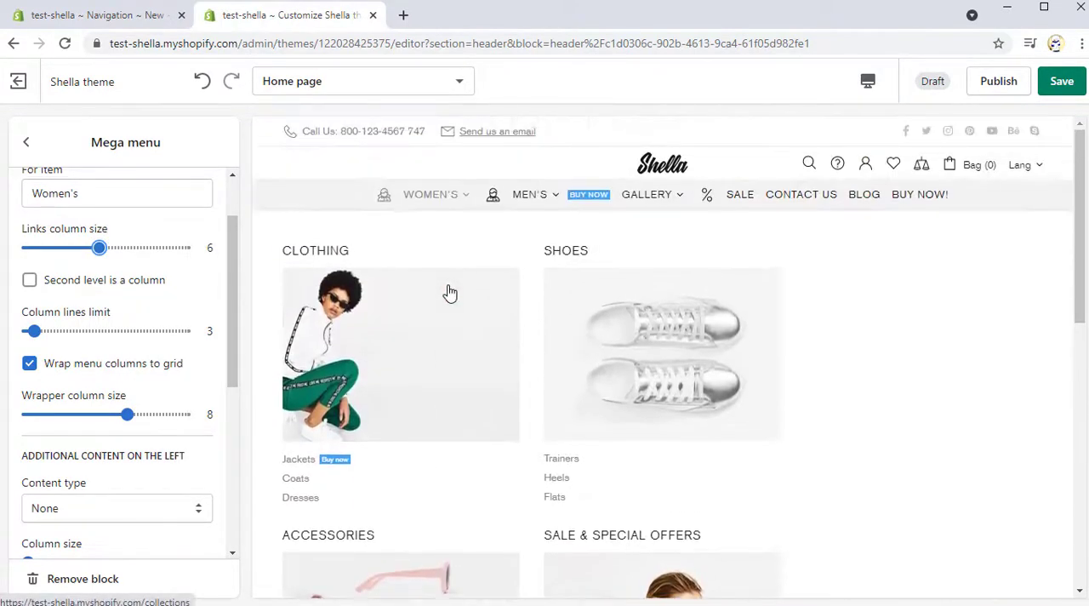
Step: Set the Mega menu's additional content on the right to 1 item in 2 rows with a column size of 4
scroll(95, 393, "down", 4)
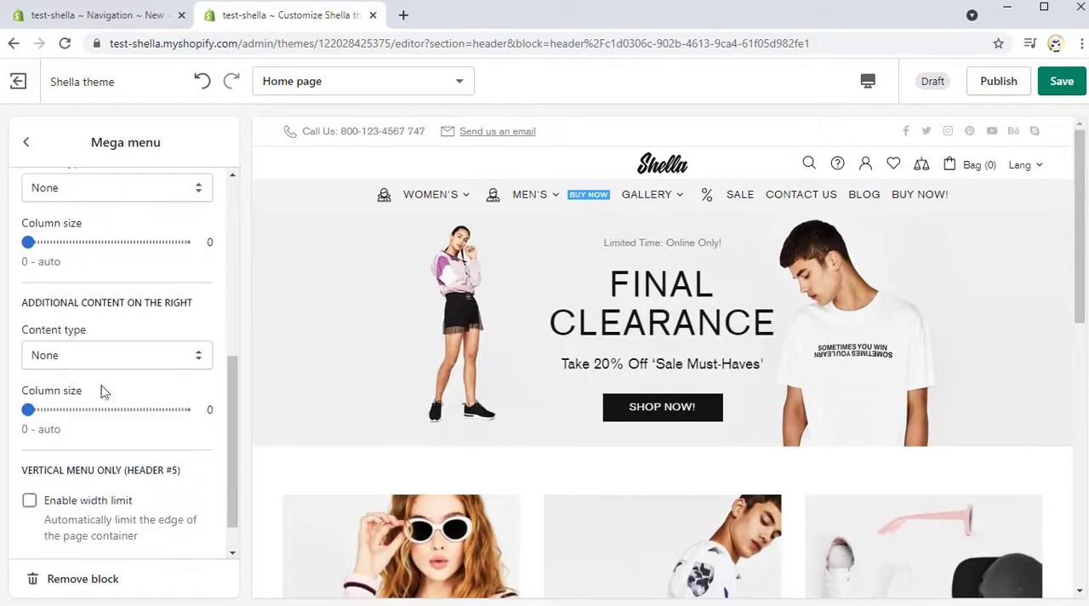
left_click(117, 364)
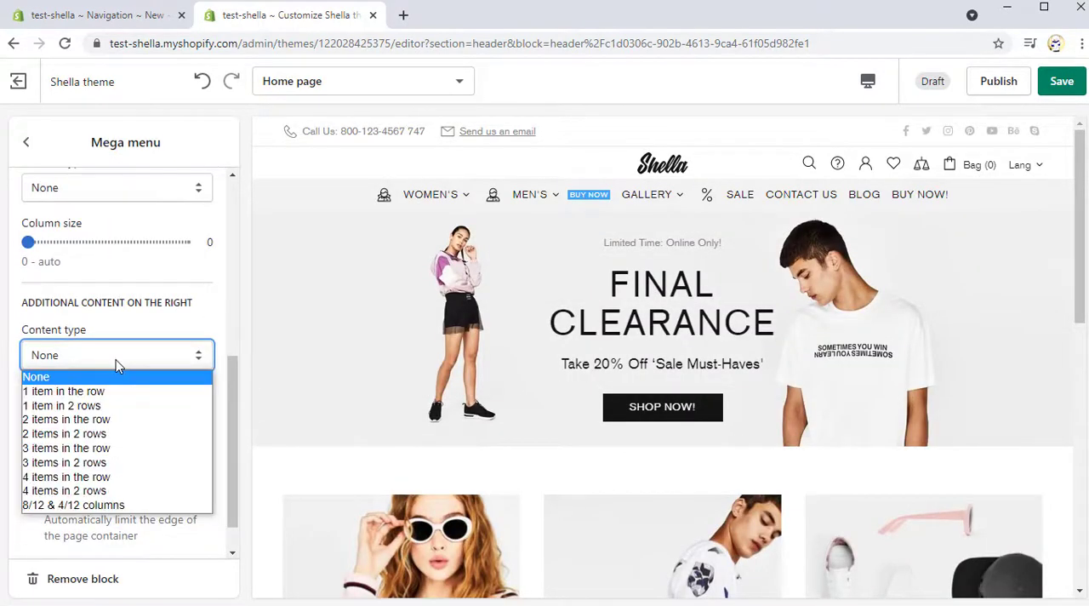
left_click(114, 406)
left_click_drag(29, 412, 80, 410)
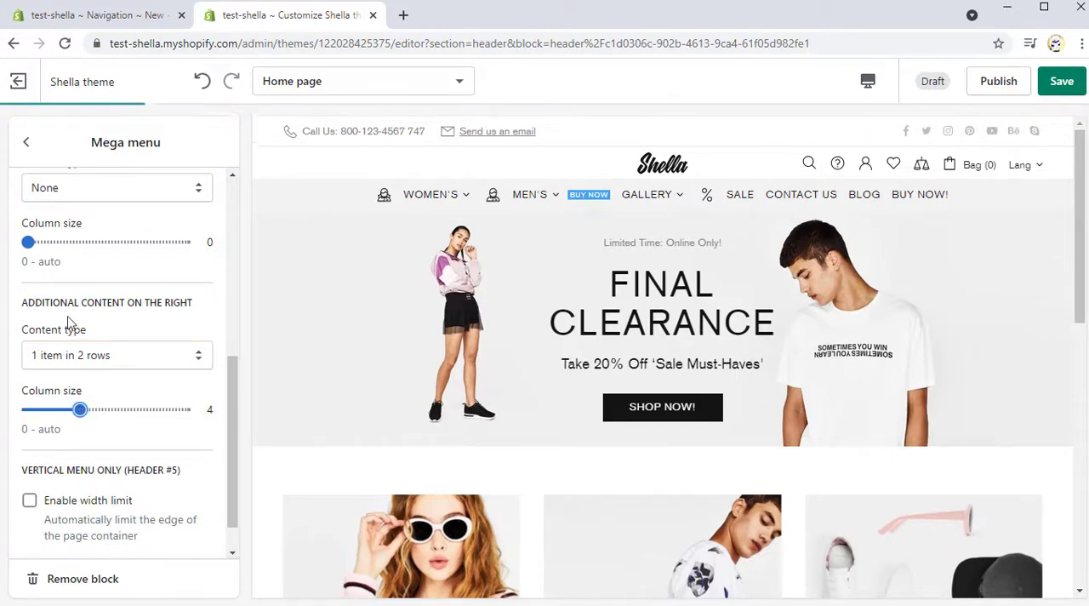
Step: Add a Mega -> Promo box content block to the Header and set its Text line #1 to A GREAT ABOUT US
left_click(29, 145)
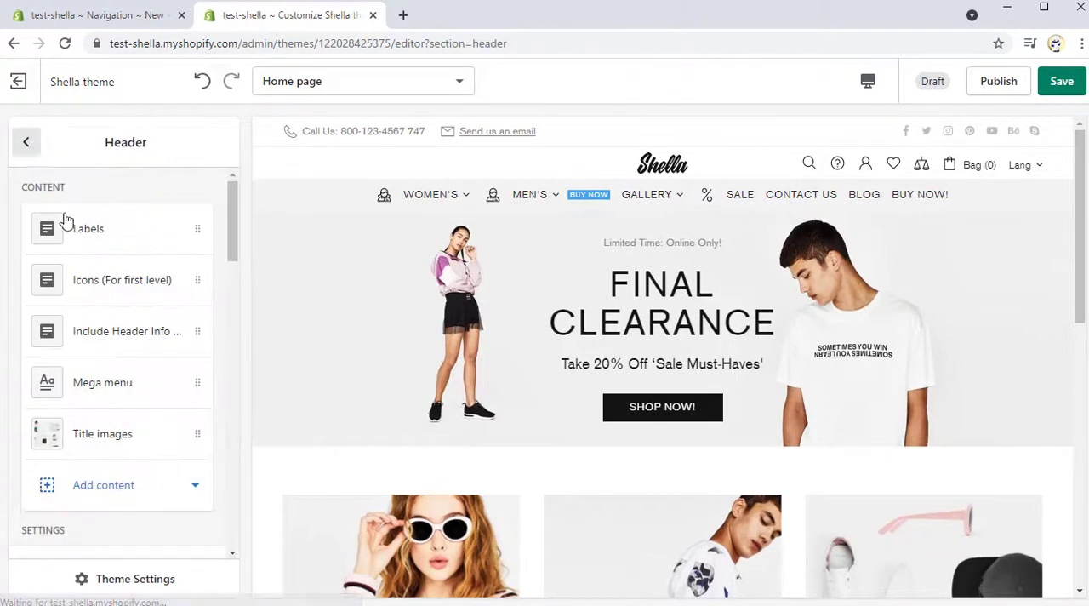
left_click(125, 482)
left_click(131, 442)
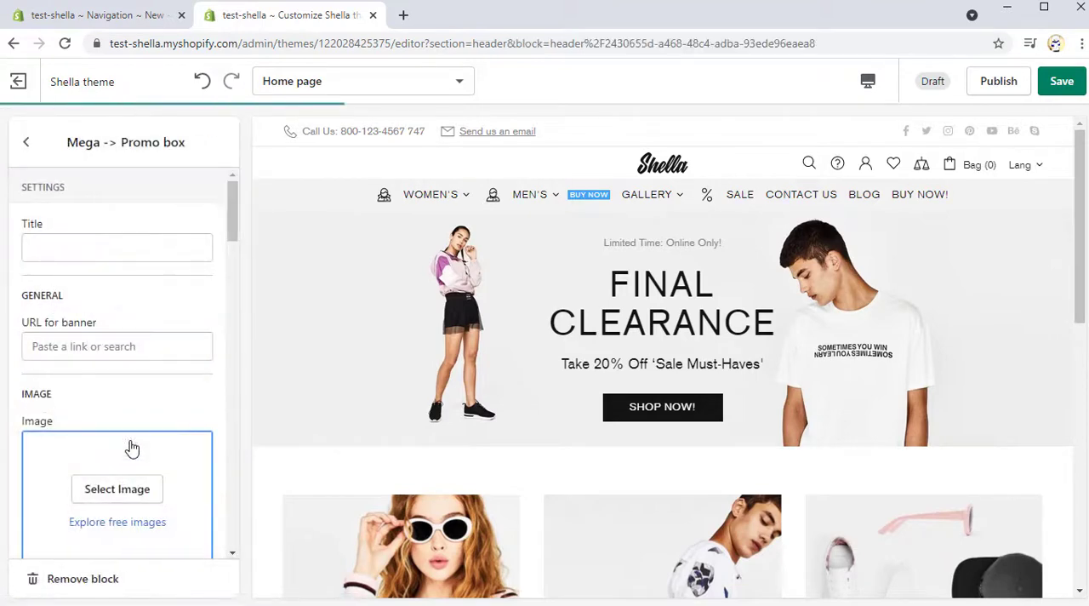
scroll(132, 443, "down", 3)
scroll(132, 444, "down", 3)
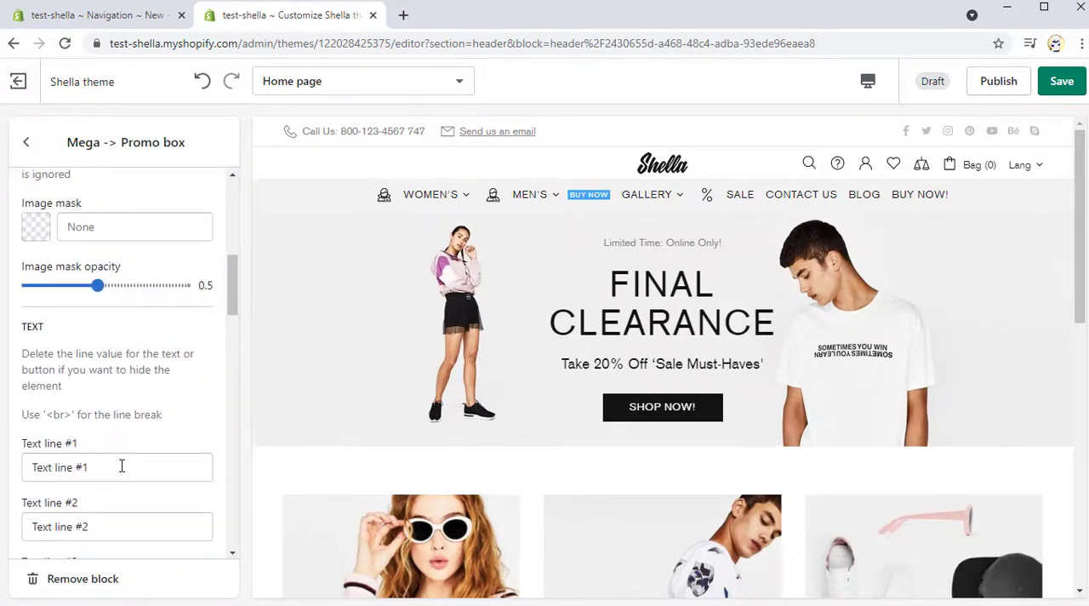
scroll(120, 434, "down", 1)
type("A GREAT ABOUT US")
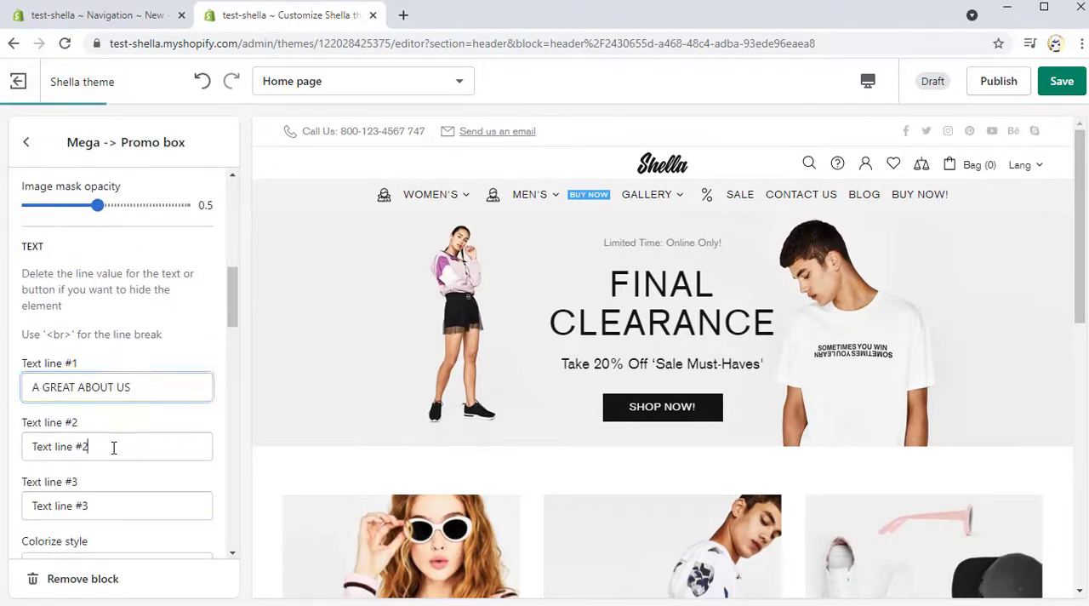
Step: Clear Text line #2 and Text line #3 of the promo box
triple_click(112, 447)
key("BackSpace")
triple_click(76, 504)
key("BackSpace")
Step: Assign the About Our Store page as the promo box's List under Other content
scroll(111, 417, "down", 3)
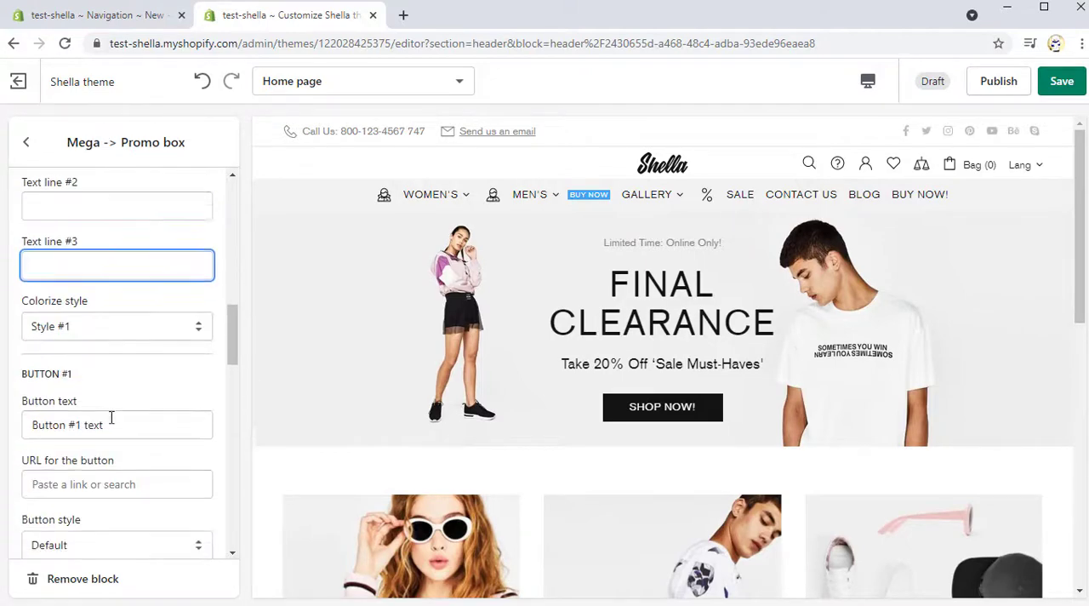
scroll(114, 404, "down", 6)
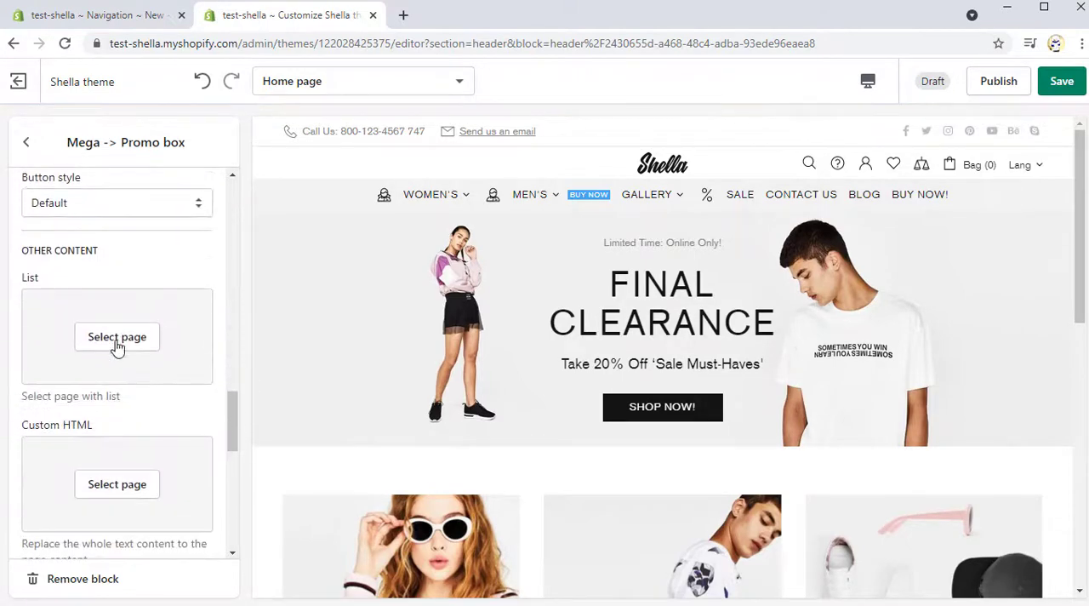
left_click(118, 339)
left_click(94, 280)
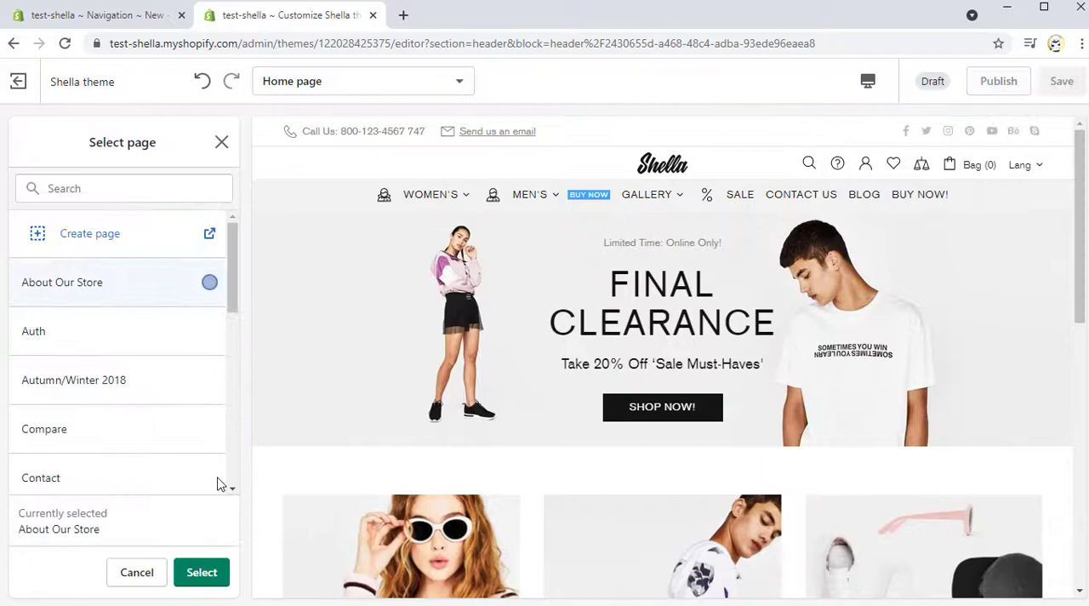
left_click(204, 575)
Step: Set the About Our Store promo box's layout type to Text v2
scroll(151, 498, "down", 4)
left_click(102, 321)
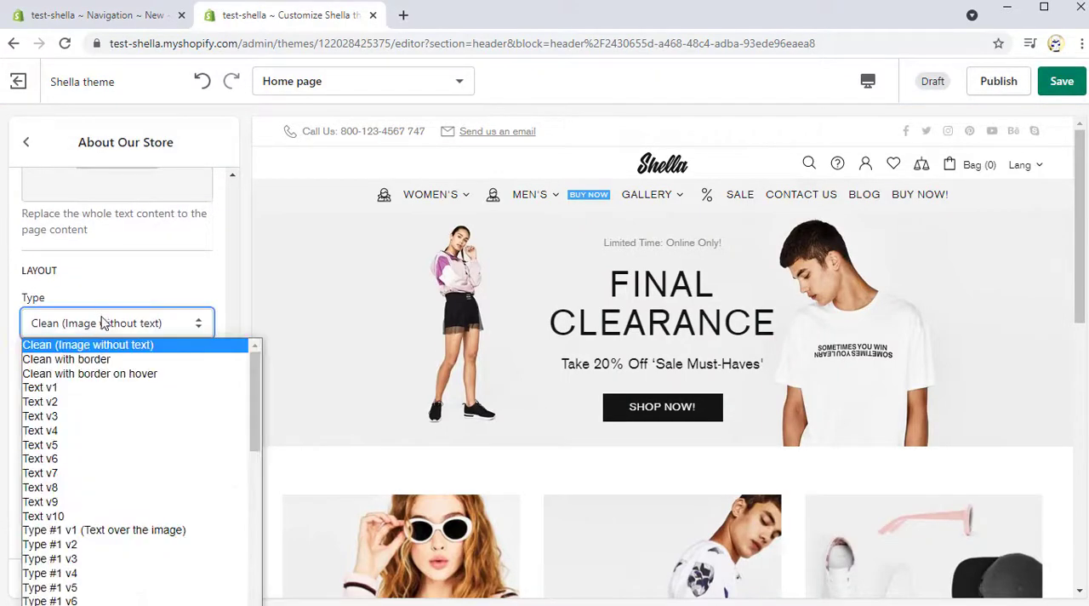
left_click(90, 403)
Step: Move the About Our Store block directly below Mega menu, above Title images, in the Header content list
left_click(27, 143)
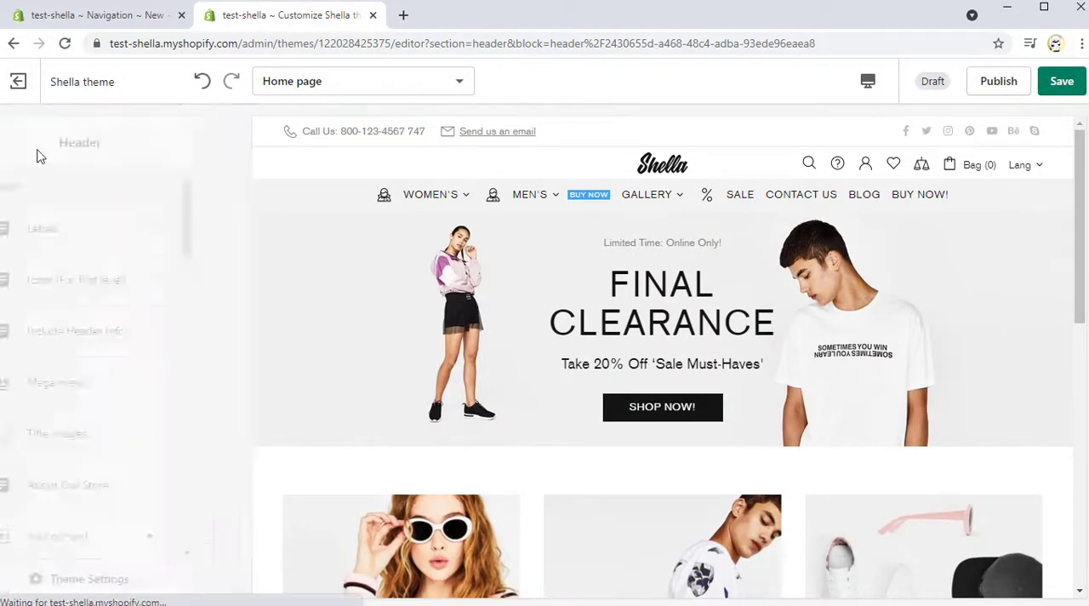
scroll(115, 363, "down", 2)
left_click_drag(202, 323, 201, 268)
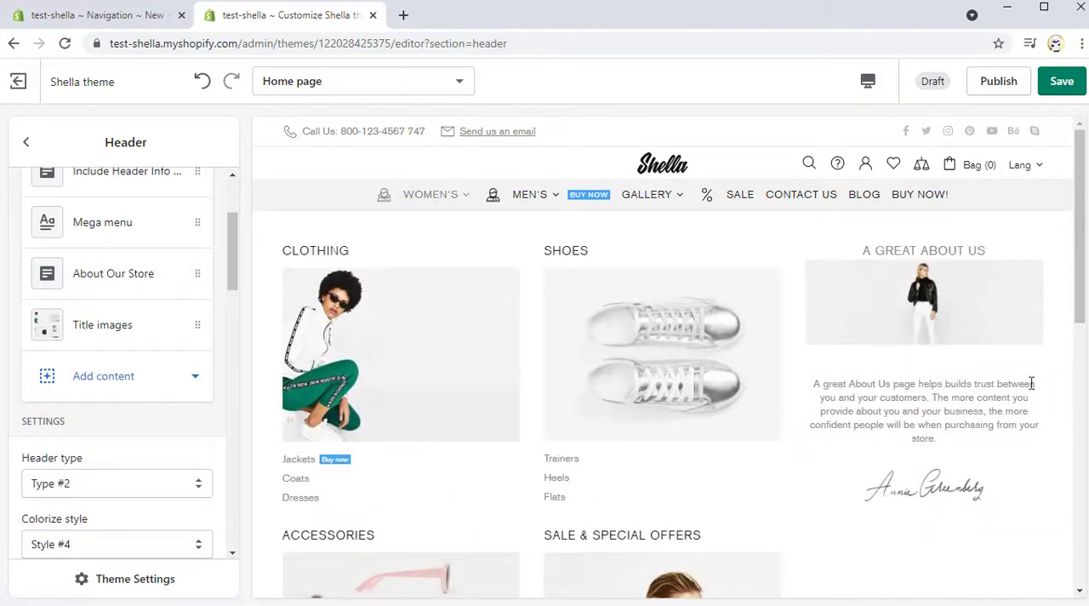
Step: Add another Mega -> Promo box content block to the Header and title it Here to Help
left_click(119, 383)
left_click(128, 332)
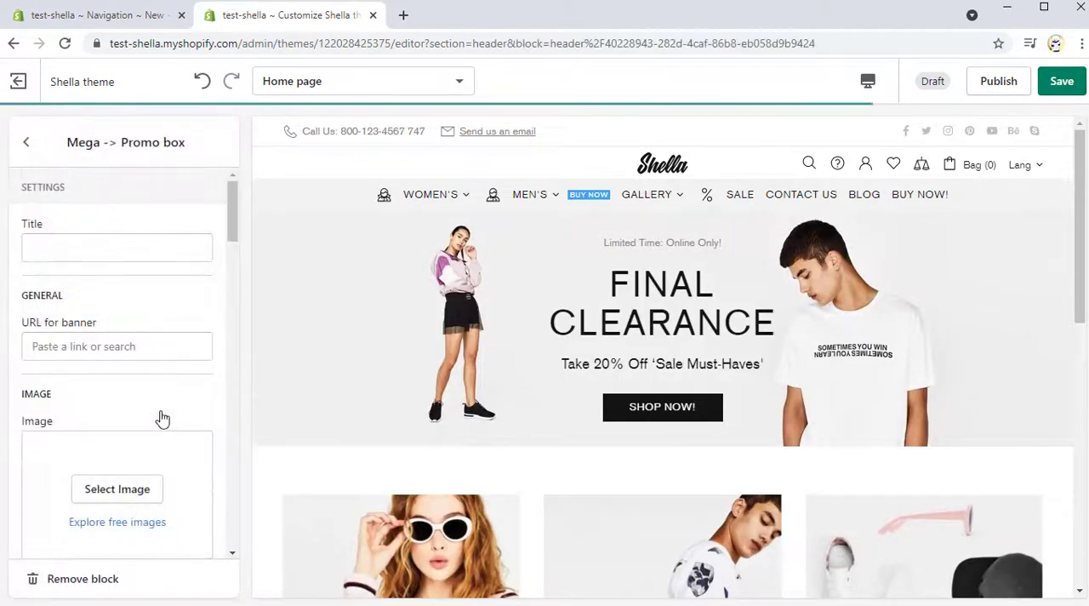
left_click(53, 248)
type("Here to Help")
Step: Set the Here to Help promo box's image to the man in sunglasses and leather jacket and check it in the Women's menu
scroll(169, 338, "down", 1)
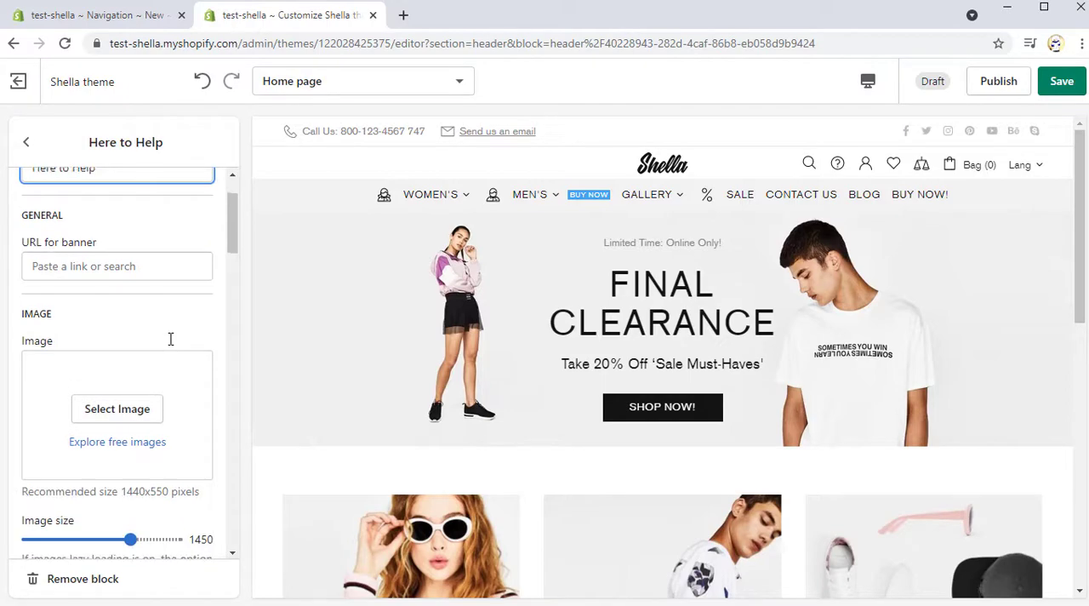
left_click(128, 412)
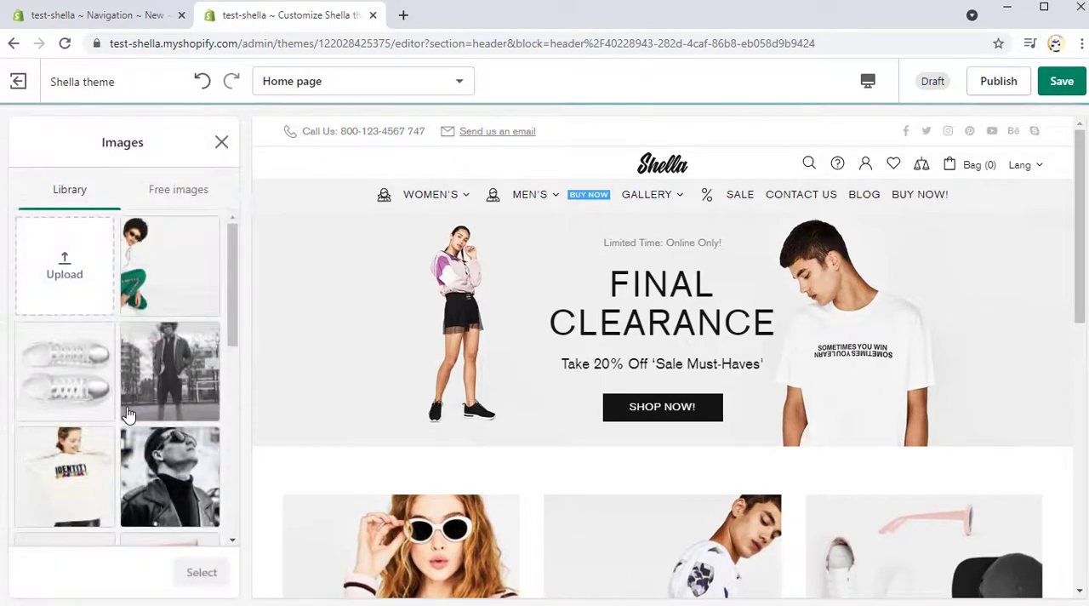
left_click(170, 477)
left_click(201, 572)
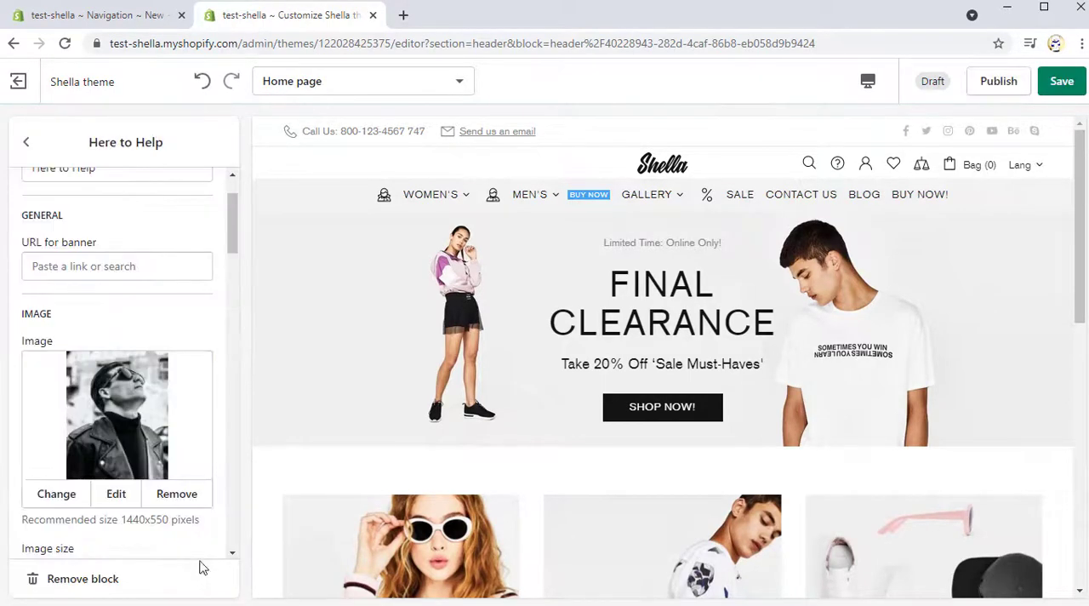
mouse_move(447, 204)
scroll(510, 348, "down", 3)
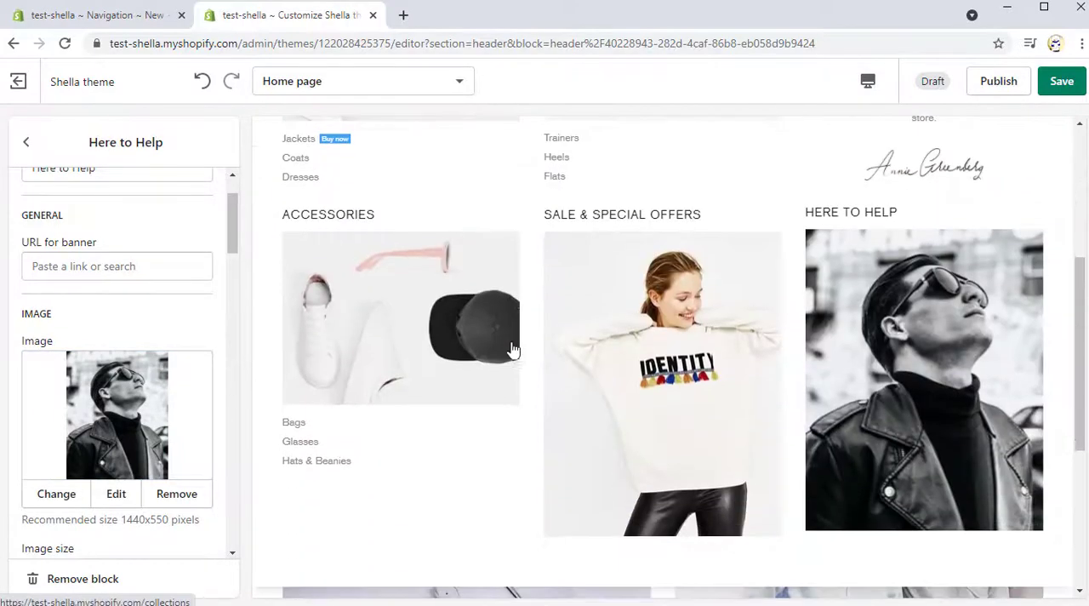
Step: Set the Here to Help promo box's Image mask colour to F9EEEE and check the masked image in the Women's menu
scroll(119, 400, "down", 3)
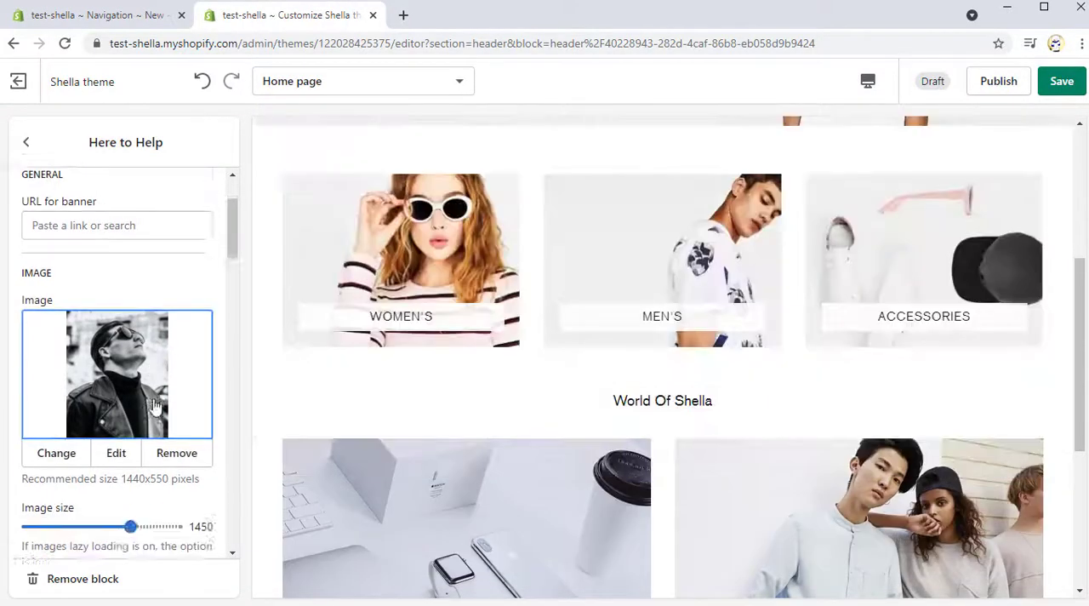
left_click(36, 495)
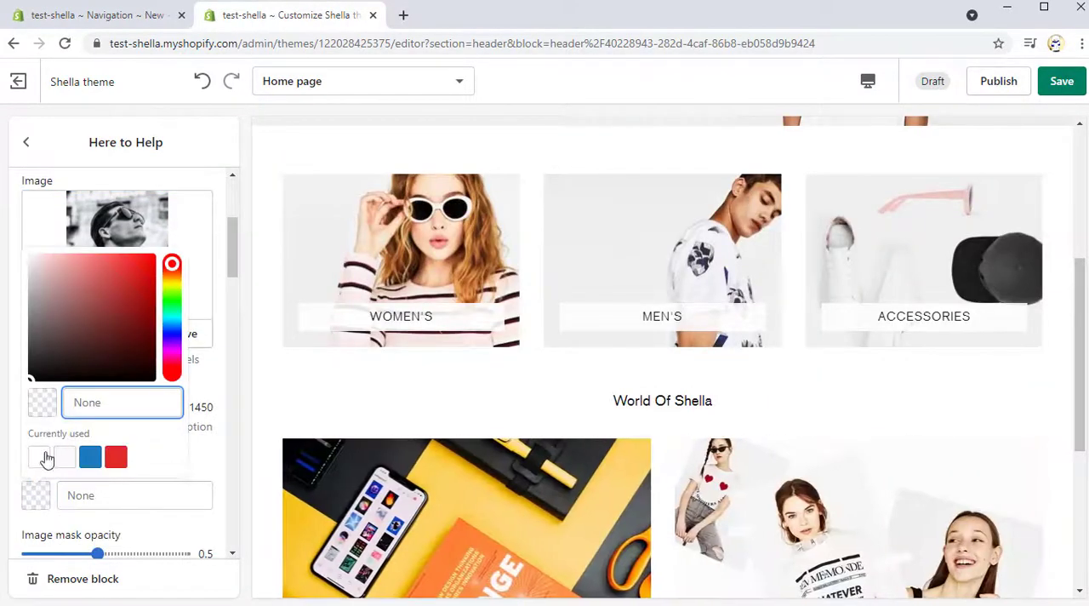
left_click(37, 266)
left_click(207, 451)
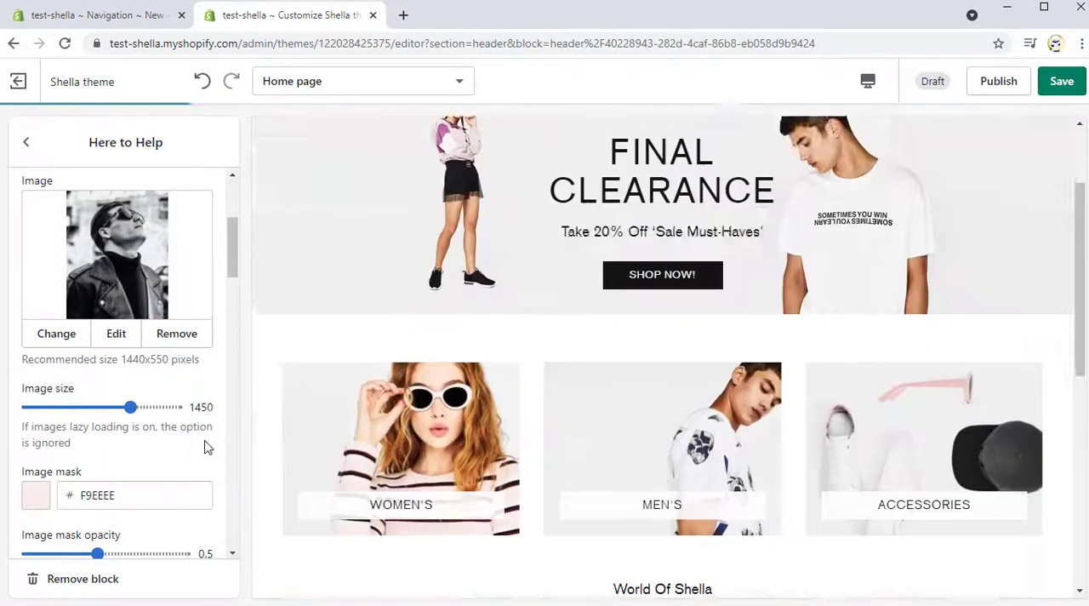
mouse_move(457, 195)
scroll(673, 423, "down", 4)
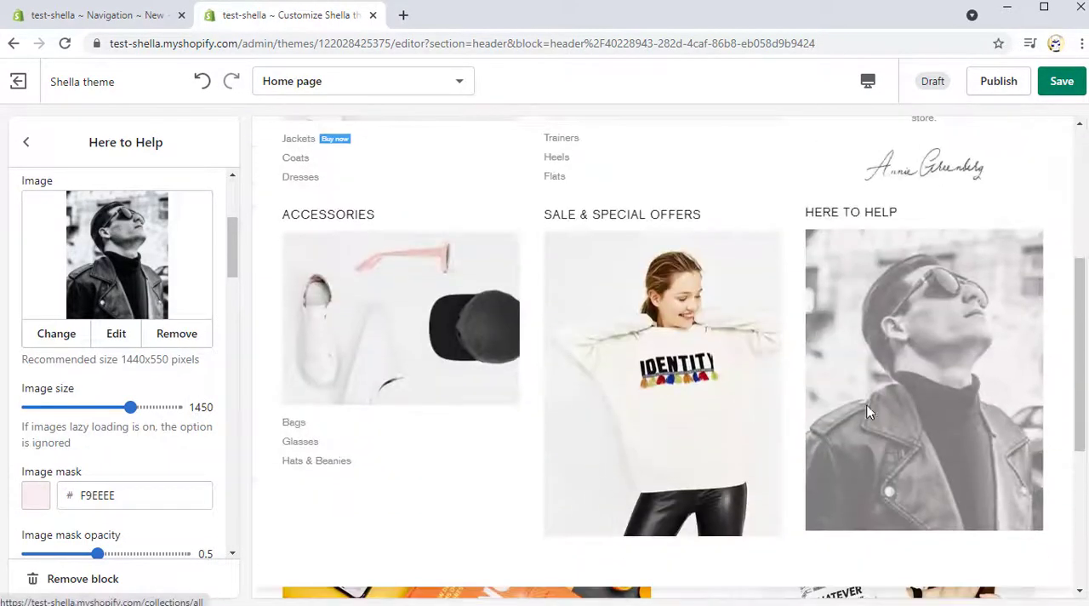
scroll(128, 340, "down", 10)
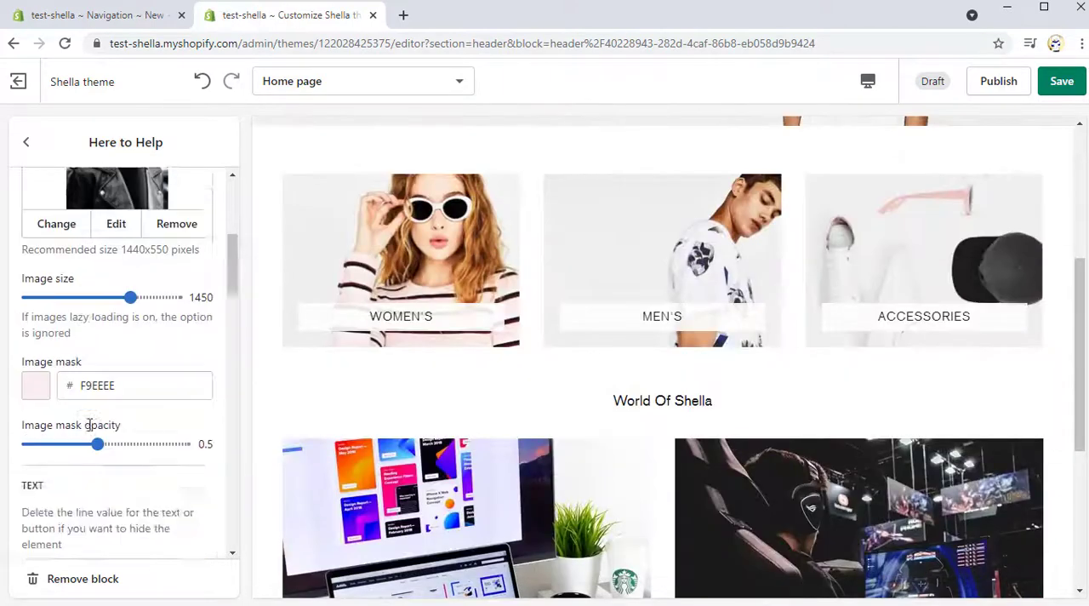
Step: Select the Contact page as the Custom HTML content of the Here to Help promo box
scroll(128, 345, "down", 4)
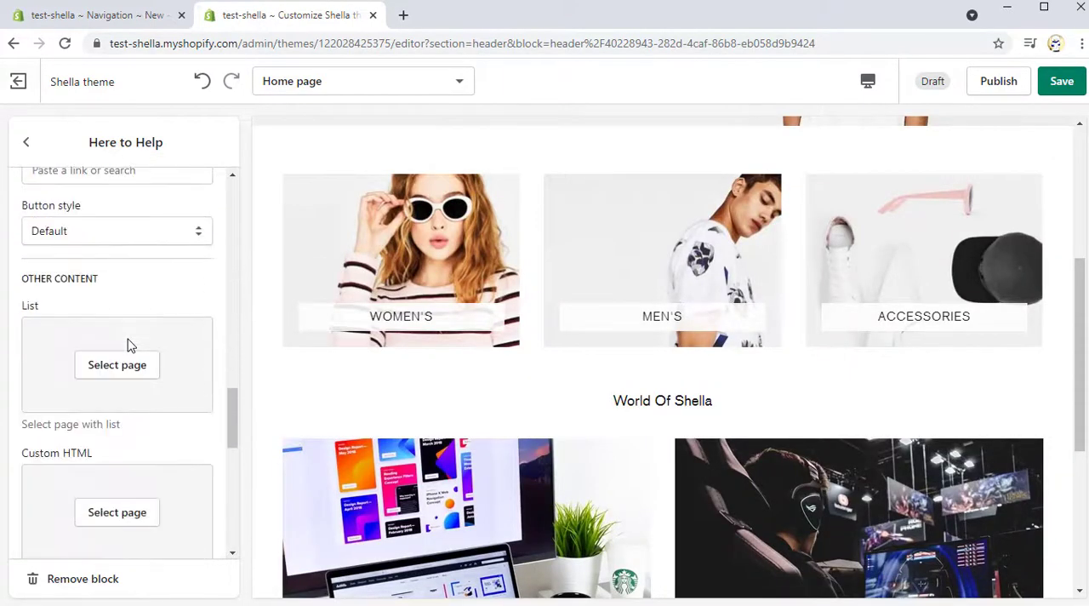
left_click(126, 350)
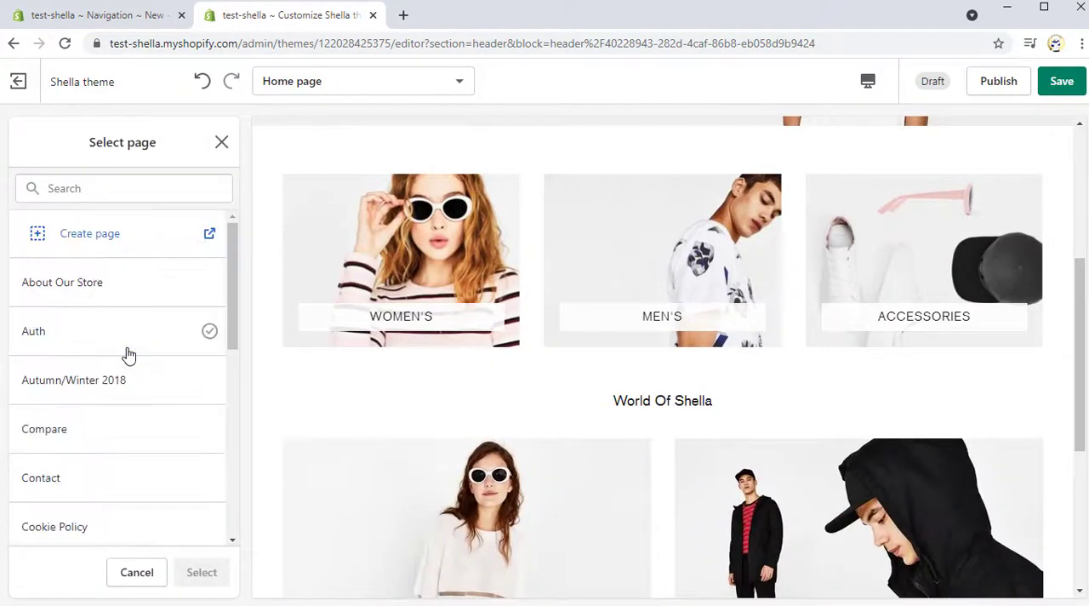
left_click(102, 484)
left_click(202, 572)
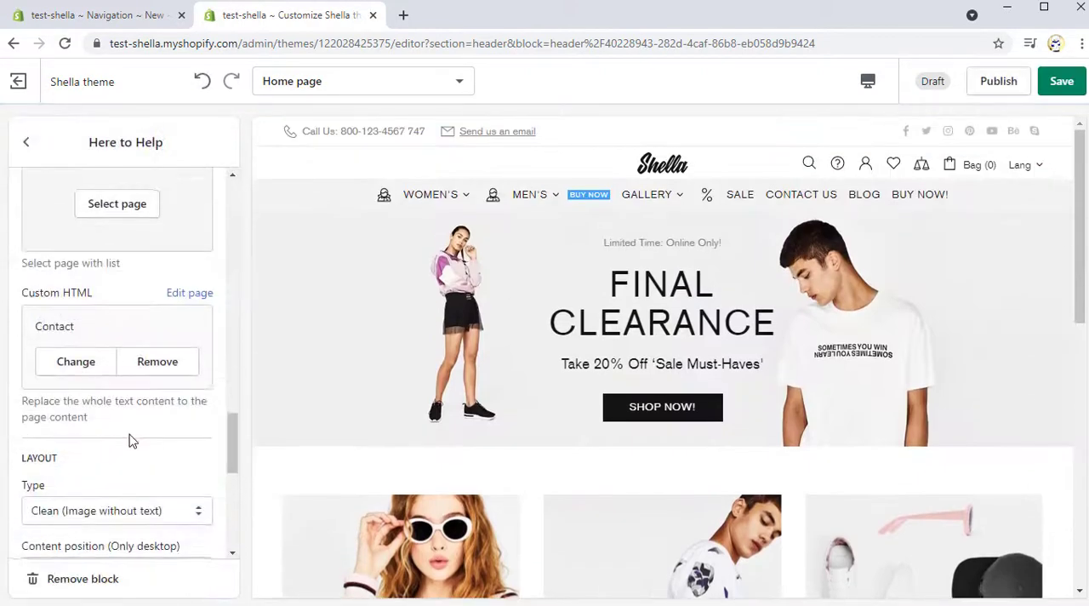
Step: Set the Here to Help promo box's layout type to Type #1 v1 (Text over the image) and check the preview
scroll(136, 400, "down", 2)
left_click(145, 356)
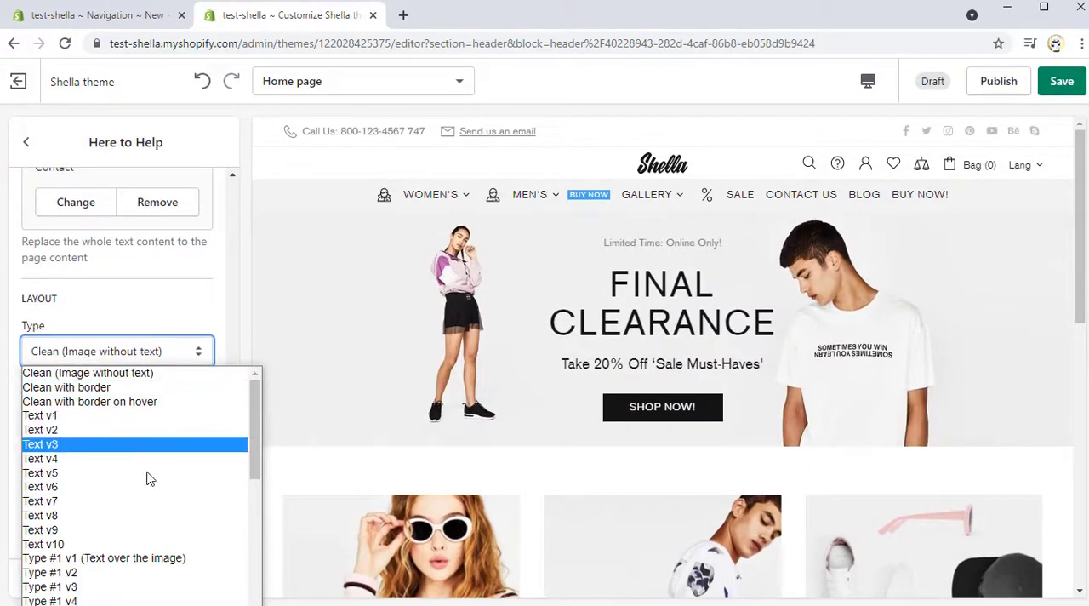
left_click(148, 558)
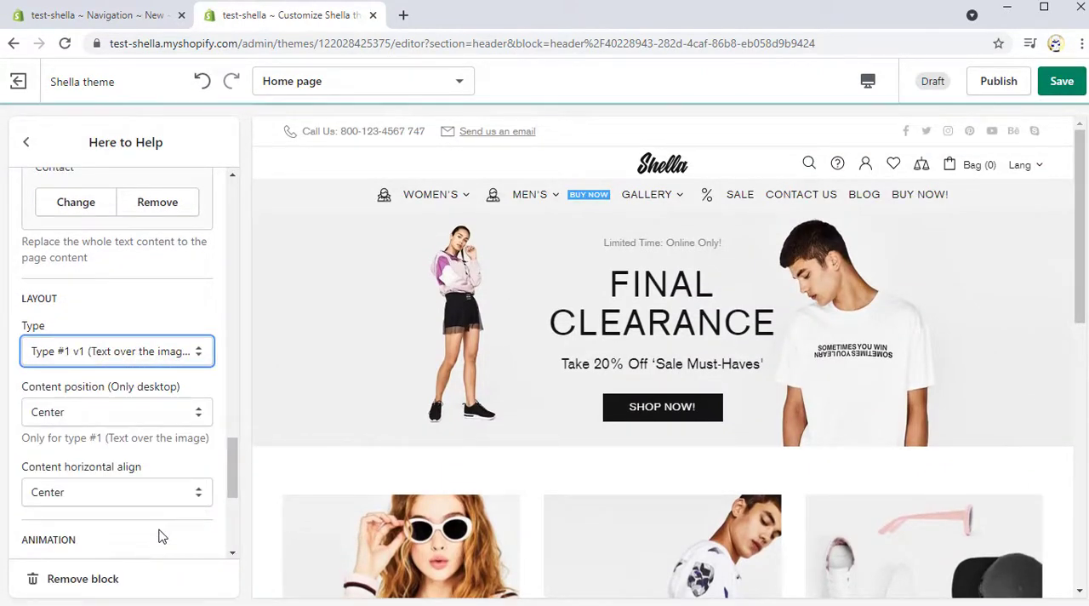
scroll(440, 295, "down", 5)
scroll(596, 332, "down", 2)
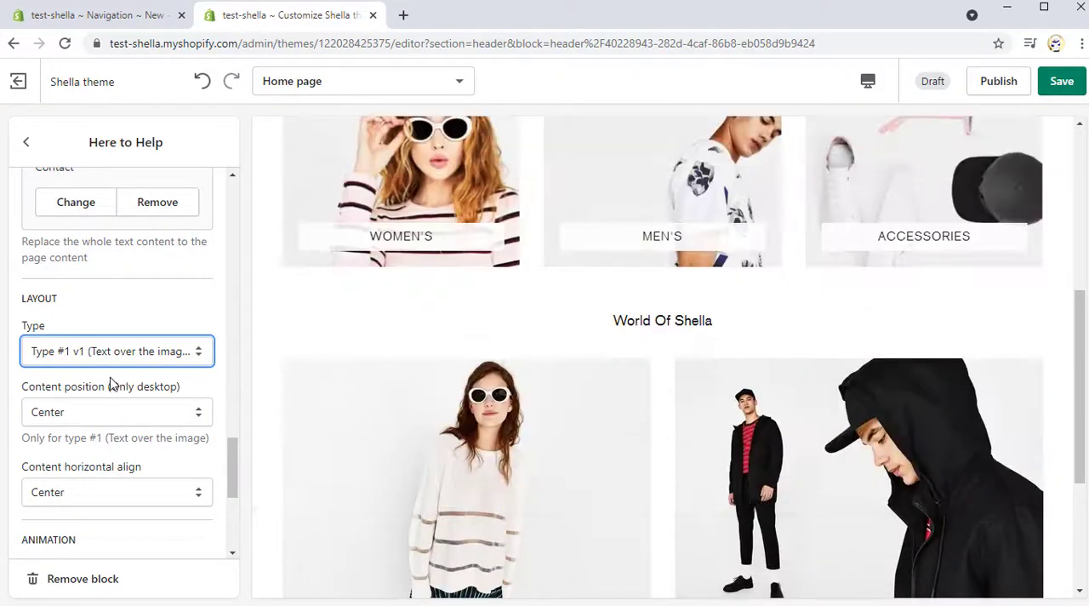
Step: Set the Here to Help promo box's image to move to Center on hover and its Image opacity to Hover, then check the preview
scroll(110, 383, "down", 4)
left_click(88, 280)
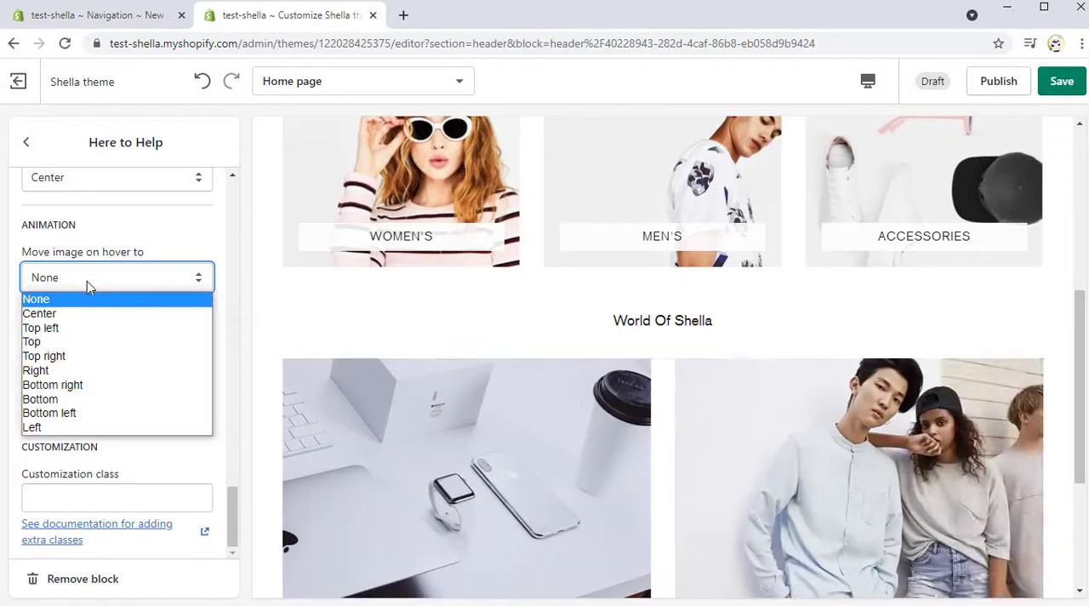
left_click(89, 320)
left_click(96, 406)
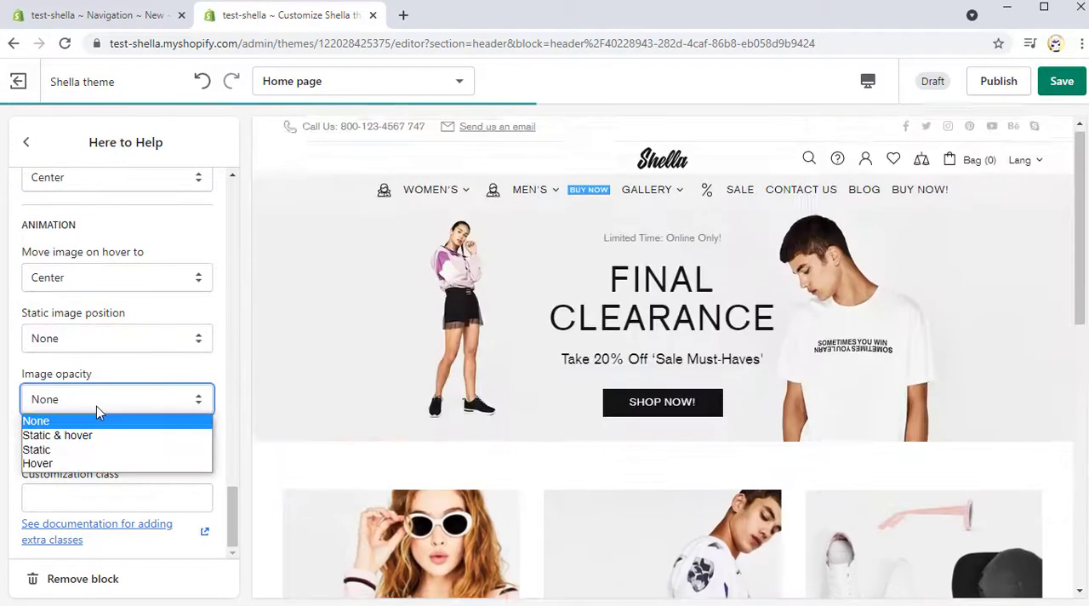
left_click(74, 462)
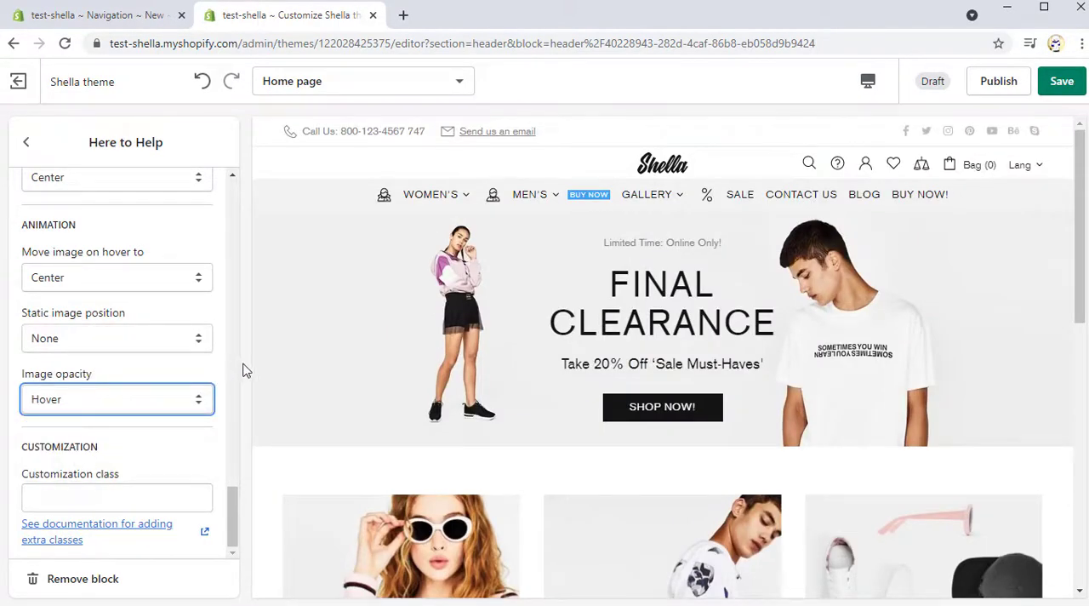
scroll(506, 348, "down", 6)
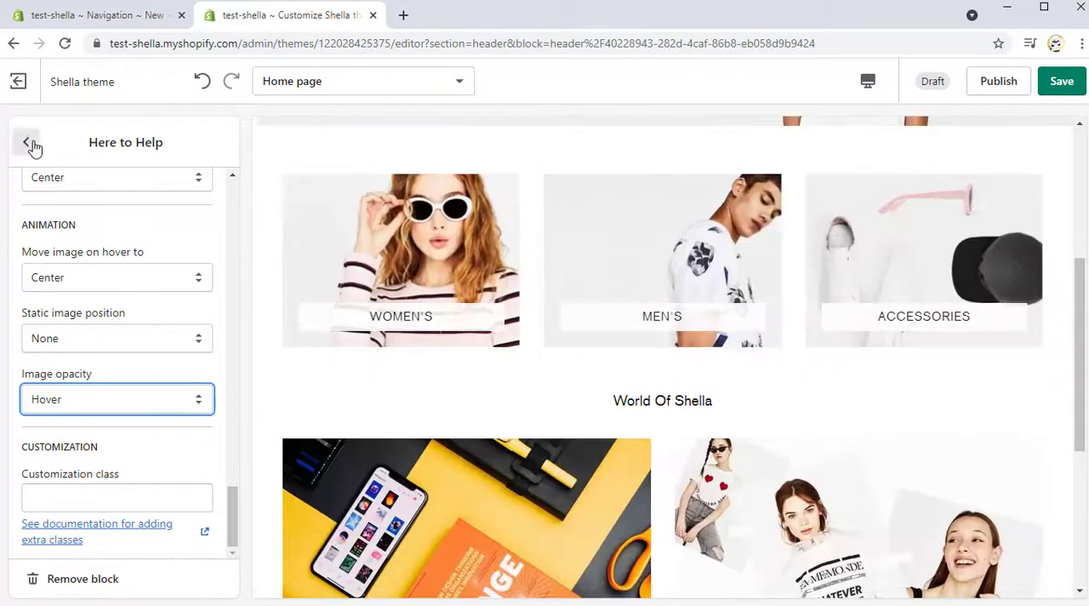
Step: Add another Mega menu content block to the Header and assign it to the Sale item
left_click(31, 145)
scroll(143, 421, "down", 2)
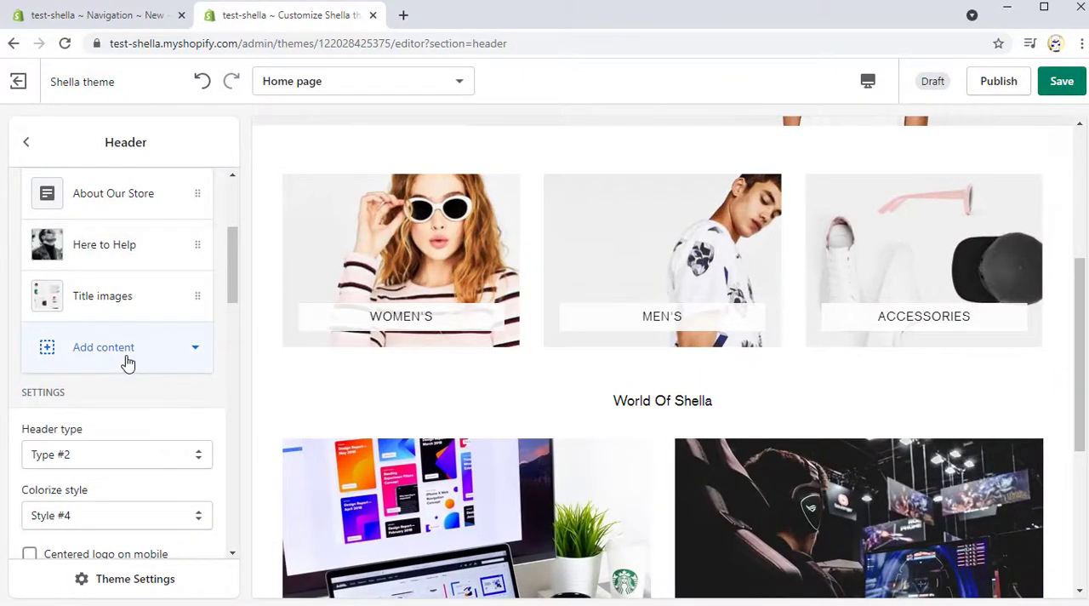
left_click(128, 363)
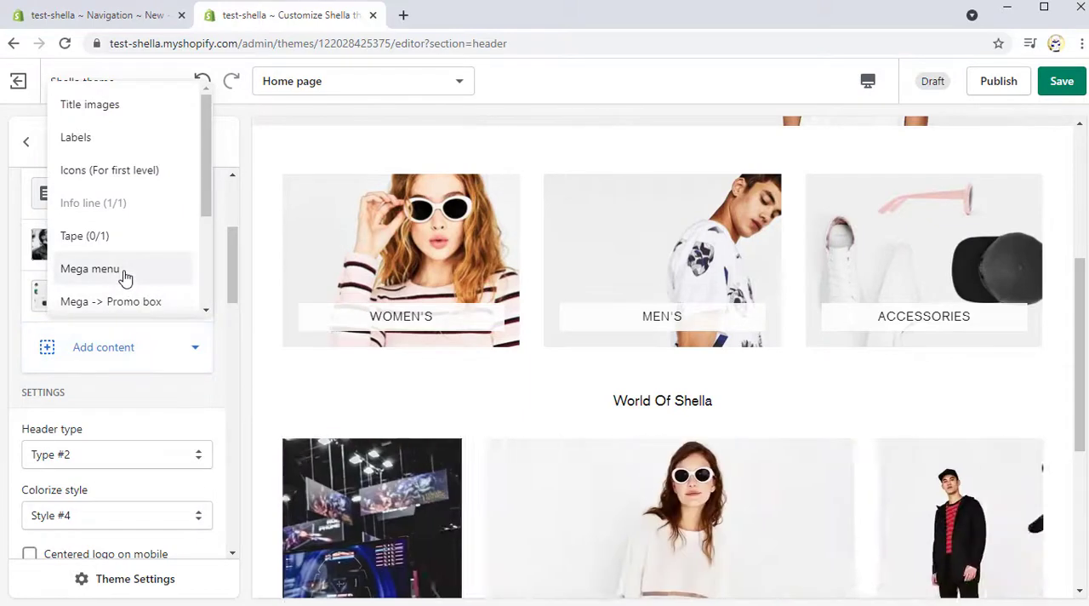
left_click(122, 269)
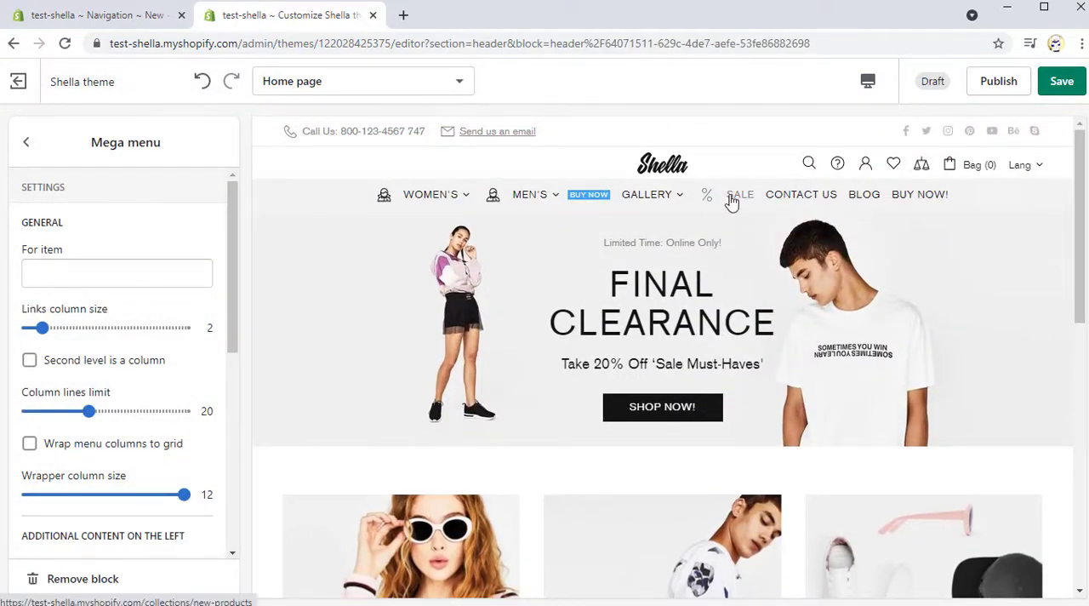
left_click(97, 269)
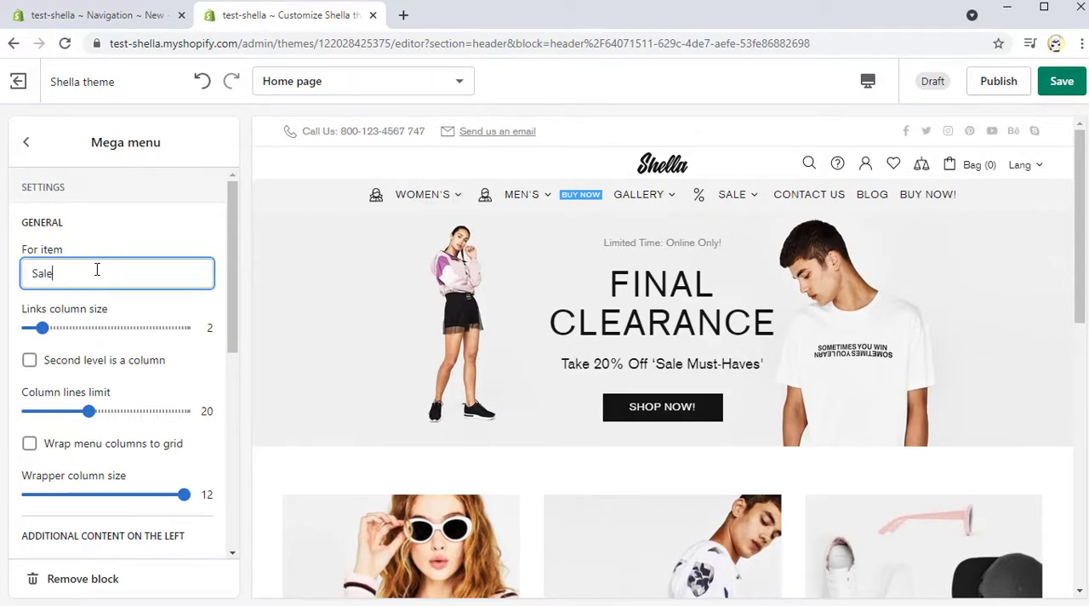
Step: Set the Sale mega menu's additional content to 2 items in the row on the left and 1 item in the row on the right
scroll(95, 286, "down", 4)
left_click(104, 277)
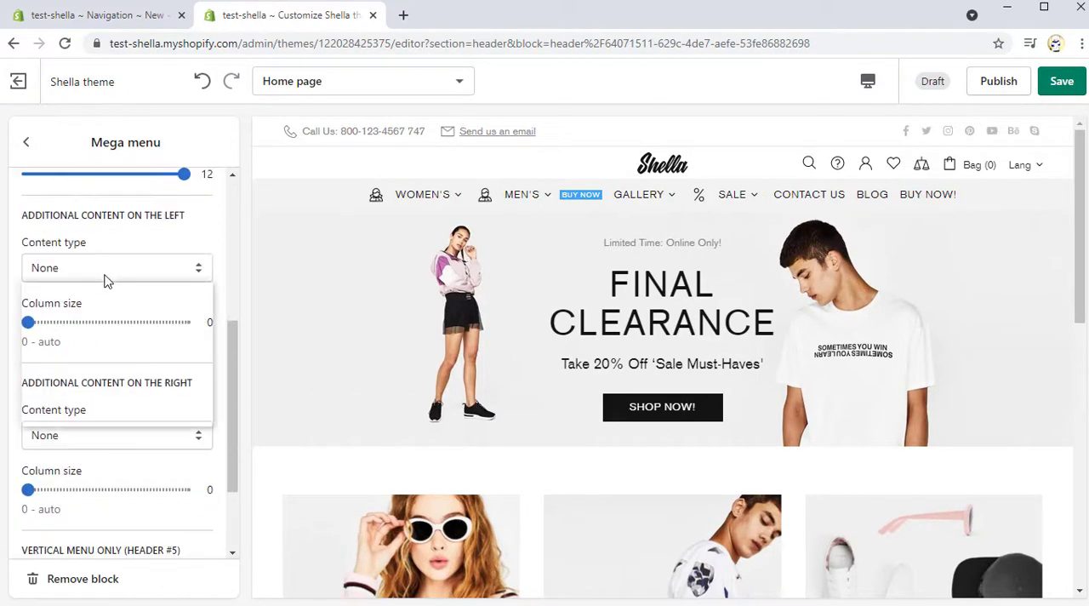
left_click(122, 332)
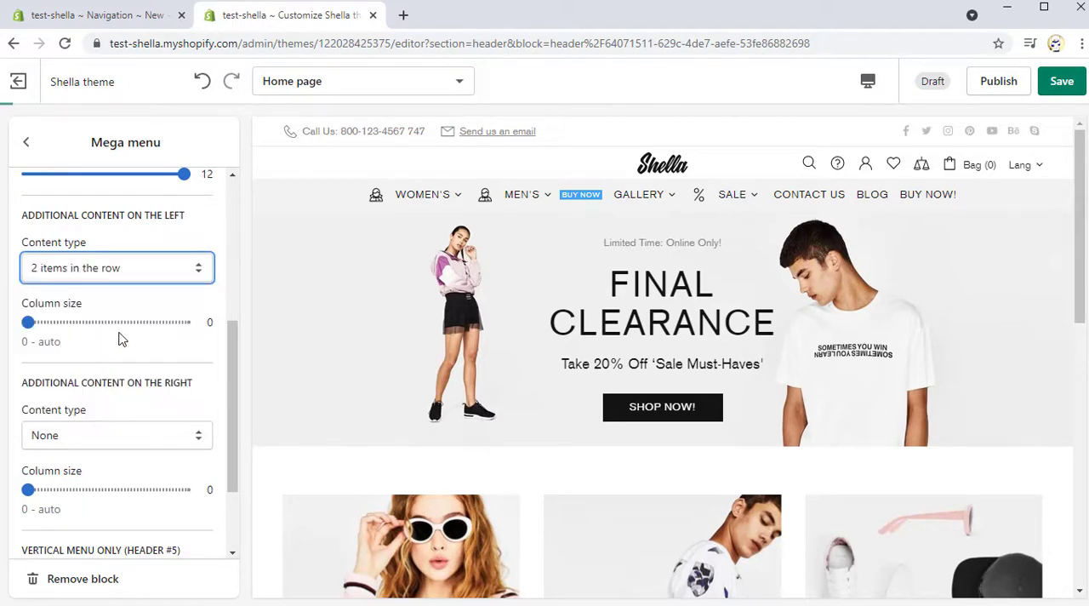
left_click(120, 433)
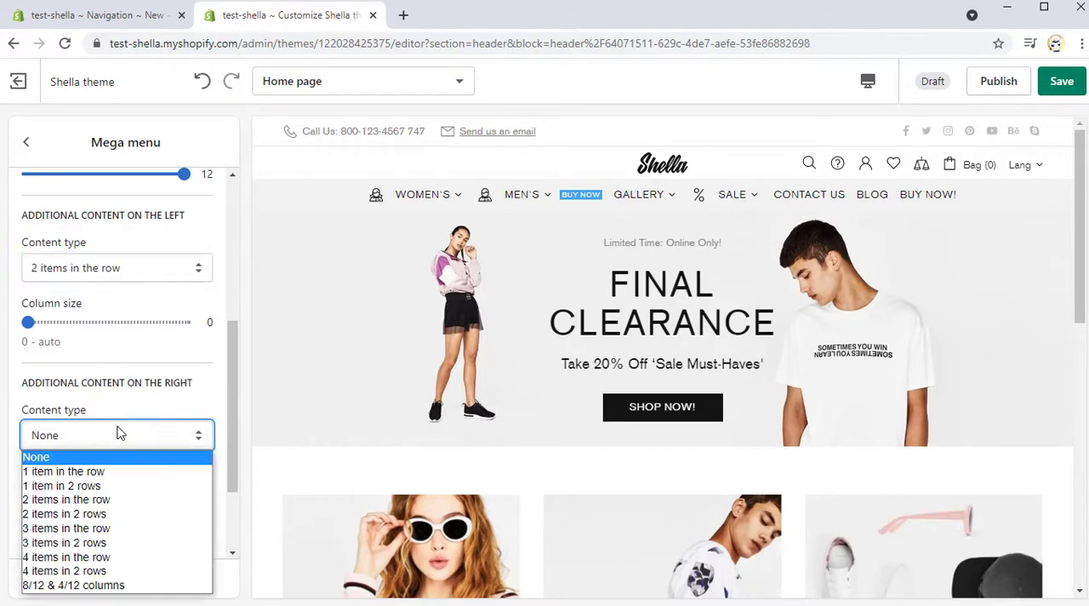
left_click(123, 472)
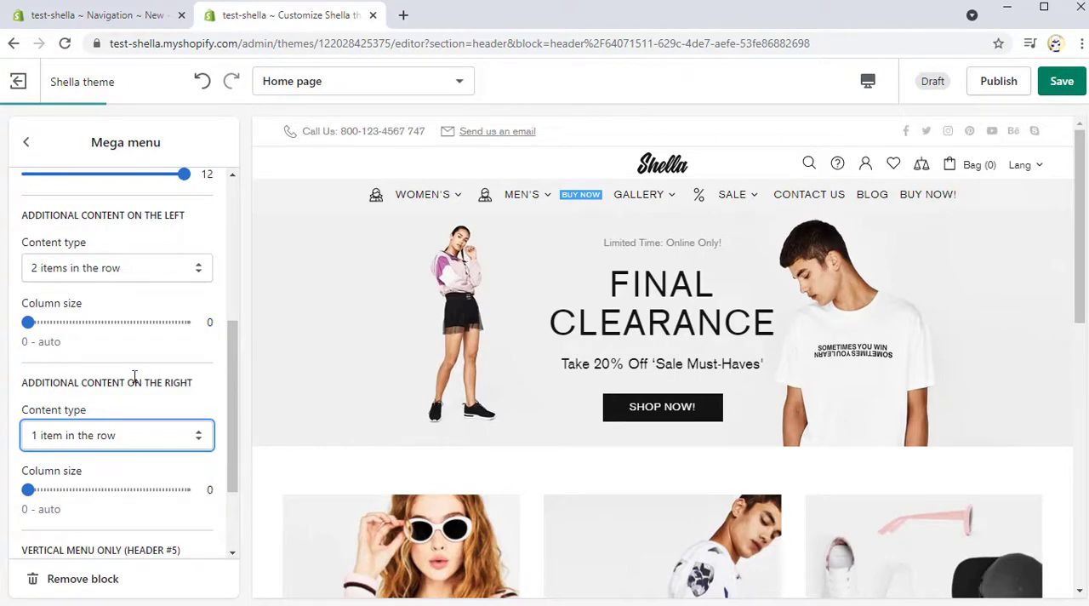
Step: Add a Mega -> Promo box content block to the Header and set its banner URL to SALE
left_click(28, 143)
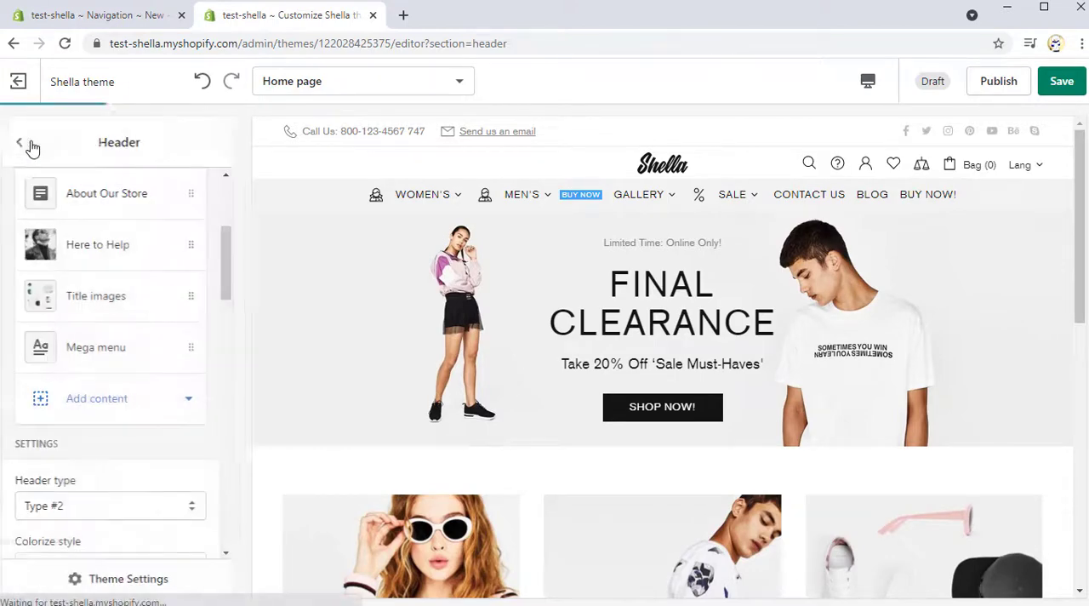
left_click(133, 398)
left_click(133, 354)
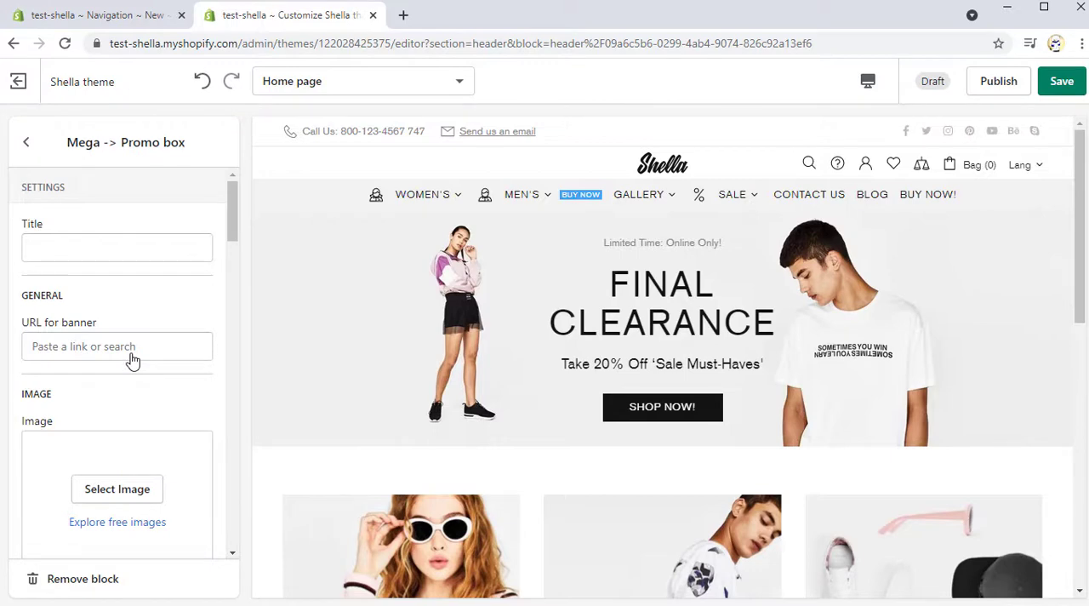
left_click(132, 349)
left_click(122, 154)
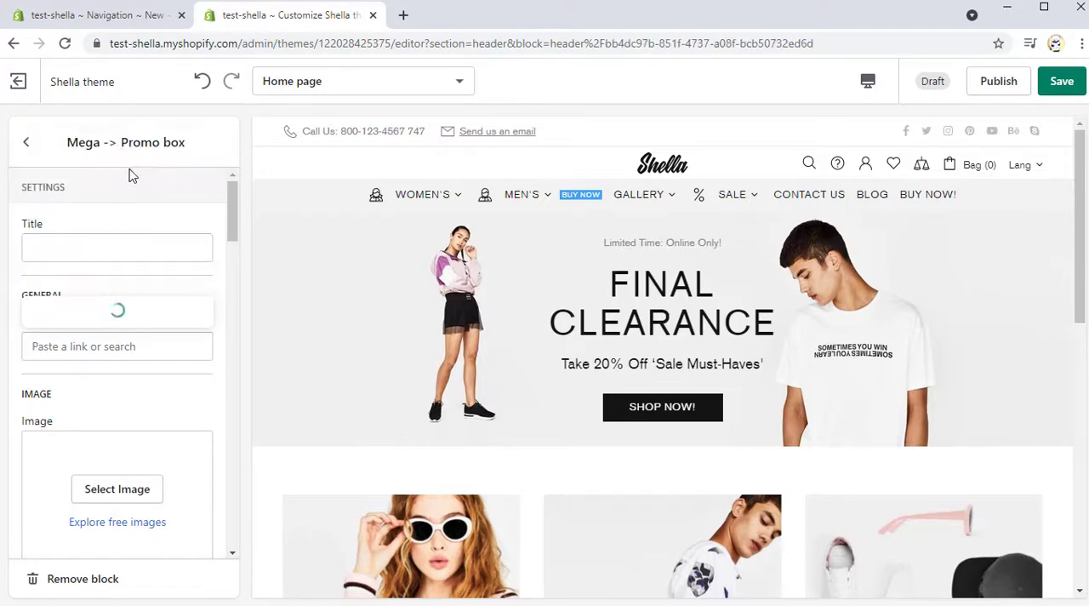
scroll(93, 275, "down", 1)
left_click(93, 278)
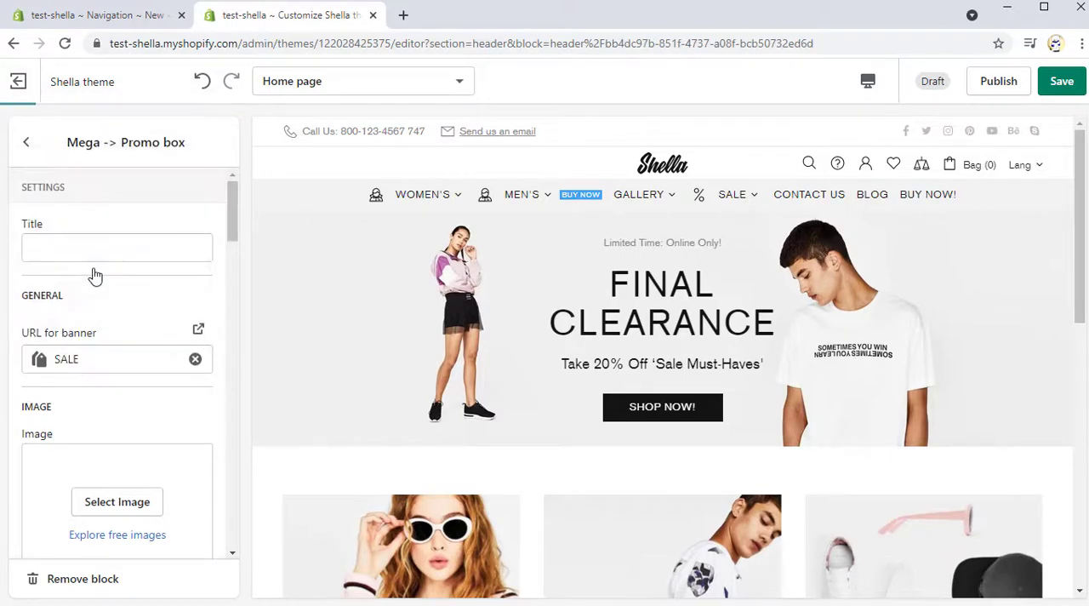
Step: Set the new promo box's image to the black-and-white photo of the man standing on the basketball court
scroll(107, 315, "down", 2)
left_click(119, 338)
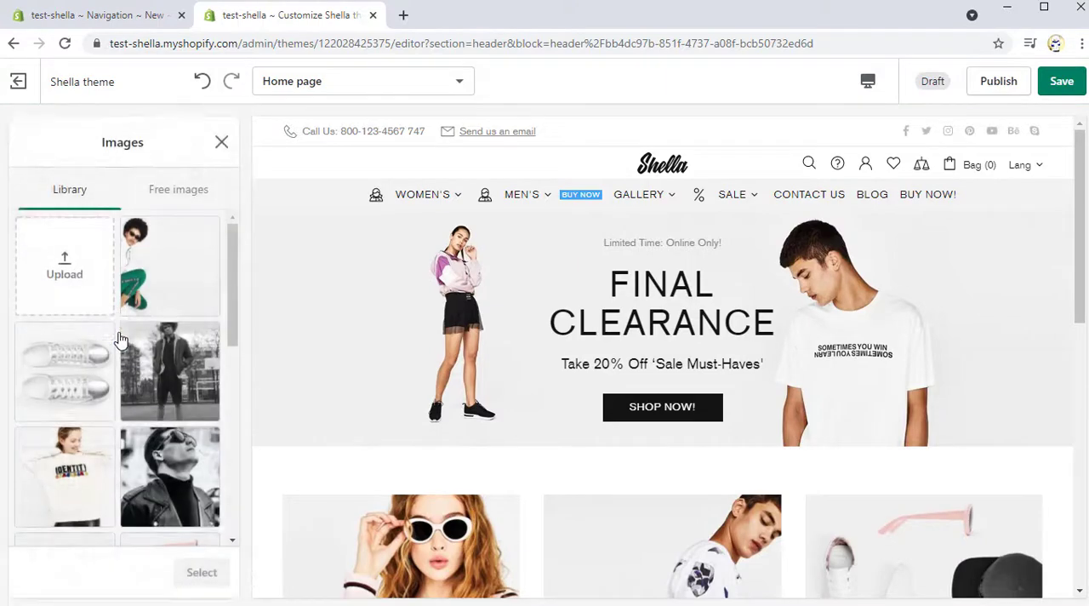
left_click(161, 378)
left_click(202, 572)
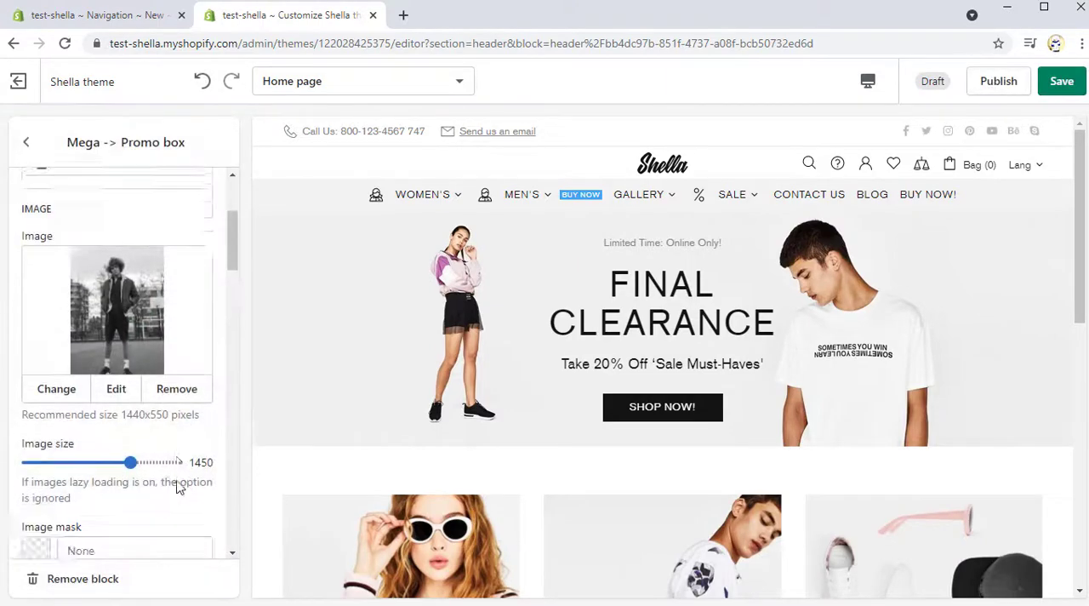
Step: Set the promo box's text line #1 to All Clothing and line #2 to Get up to 20% off, and clear line #3
scroll(179, 483, "down", 3)
scroll(177, 481, "down", 1)
left_click(124, 434)
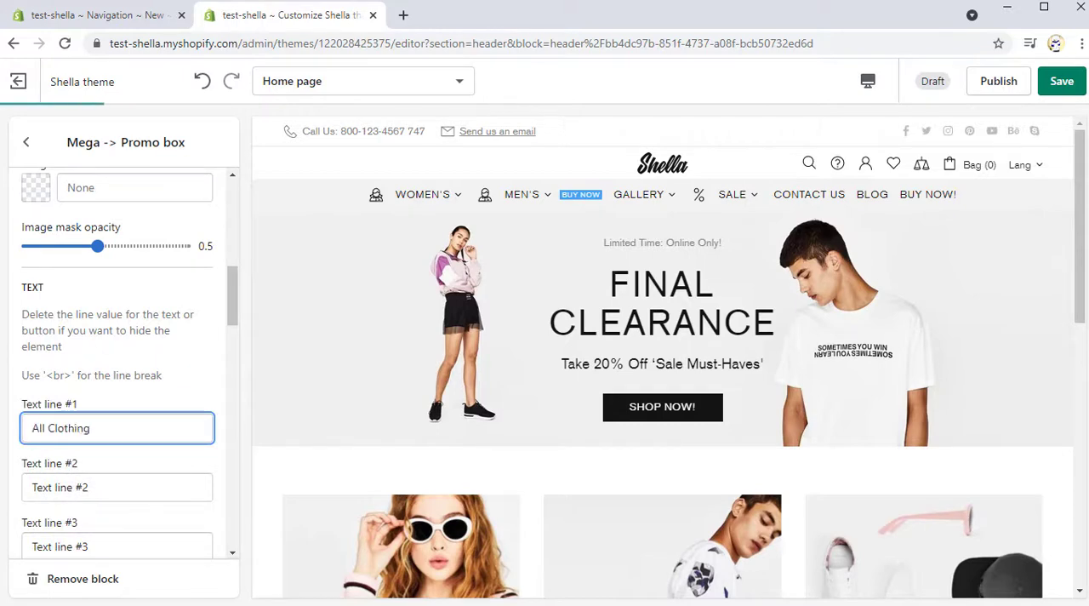
type("All Clothing")
scroll(74, 466, "down", 1)
left_click(80, 407)
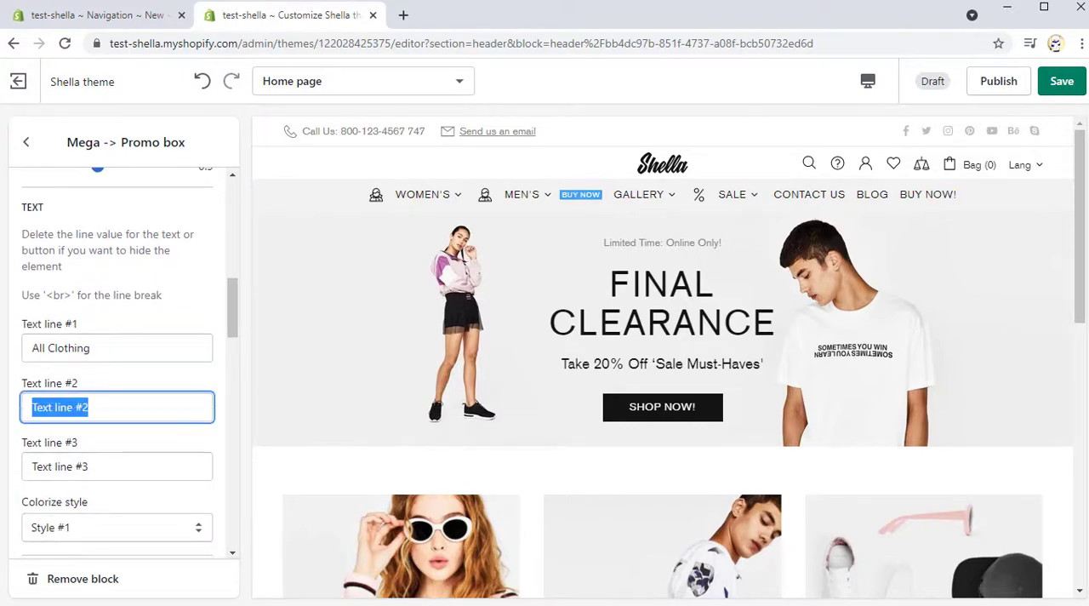
type("Get up to 20% off")
left_click(110, 468)
key("BackSpace")
Step: Set the promo box's Button #1 text to Shop now
scroll(46, 425, "down", 4)
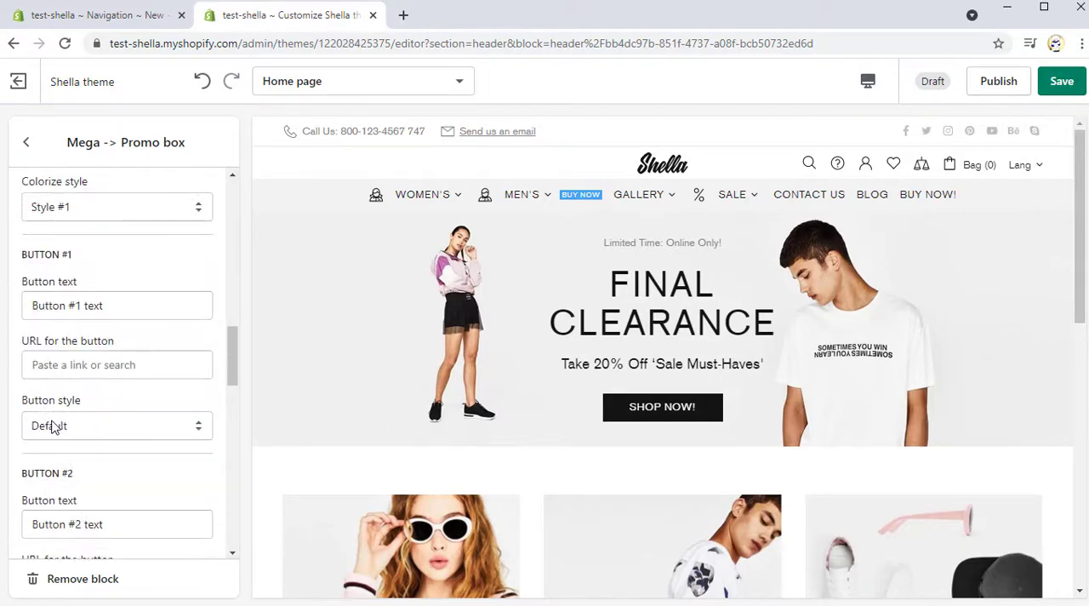
left_click(133, 309)
type("Shop now")
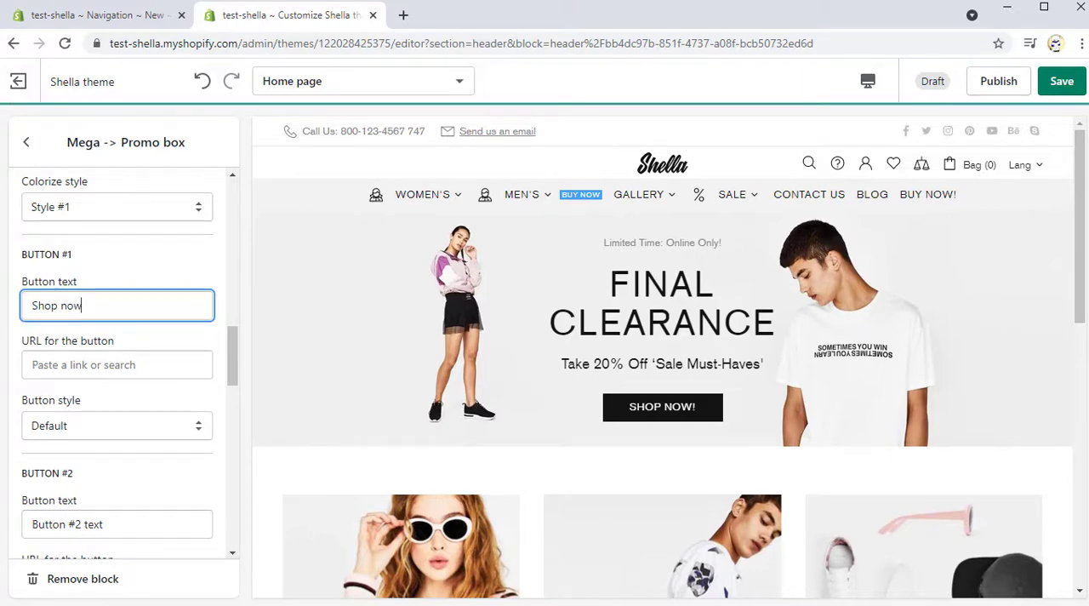
Step: Set the promo box's layout type to Type #2 v5 and check the box in the Sale menu
scroll(29, 349, "down", 3)
scroll(14, 419, "down", 2)
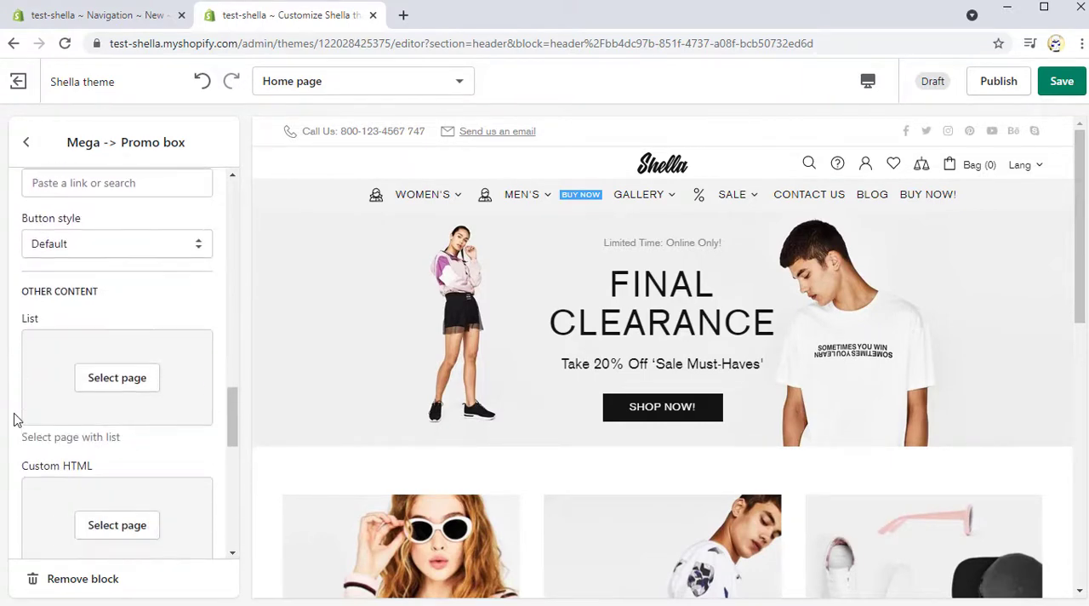
scroll(13, 419, "down", 4)
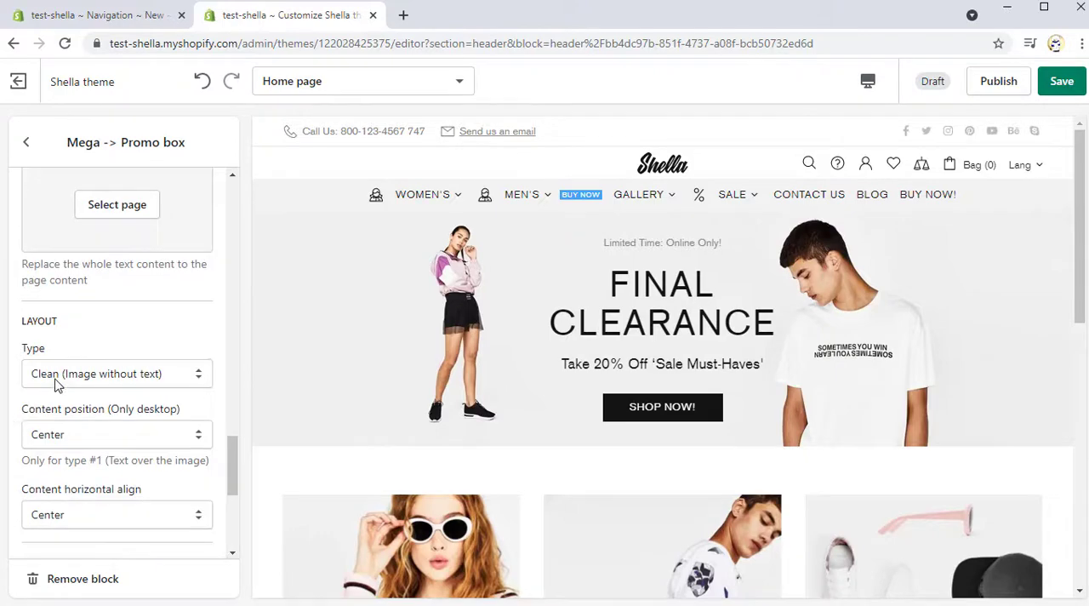
left_click(56, 379)
scroll(56, 428, "down", 4)
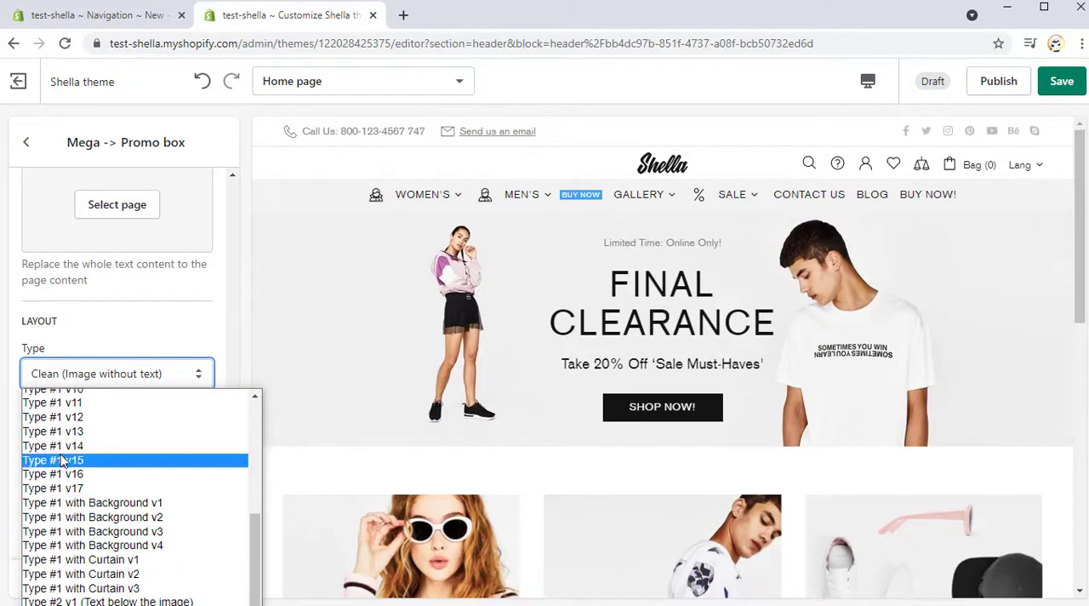
scroll(62, 467, "down", 3)
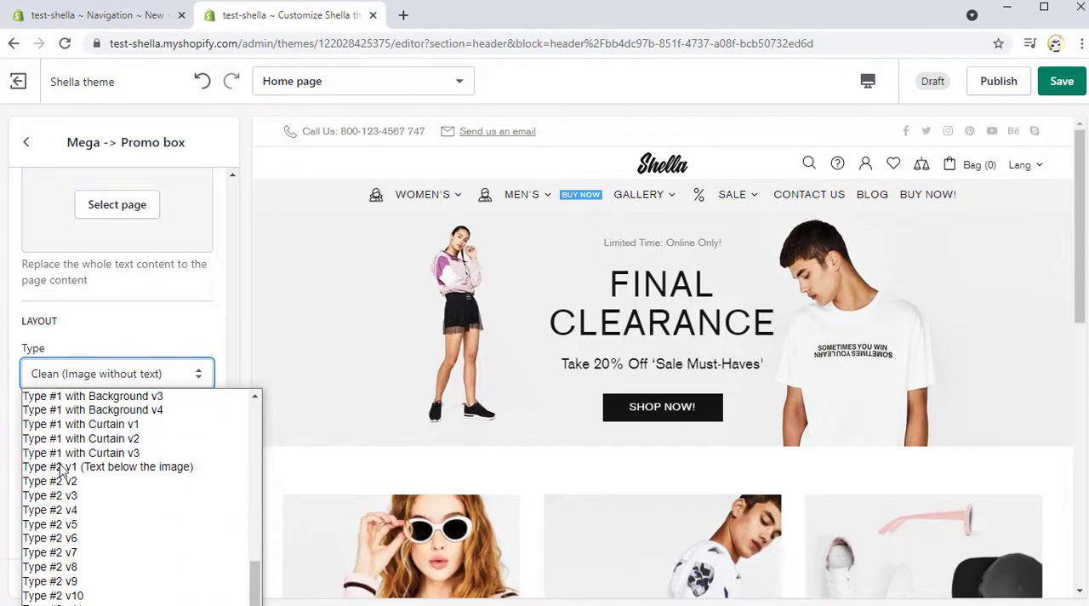
left_click(80, 526)
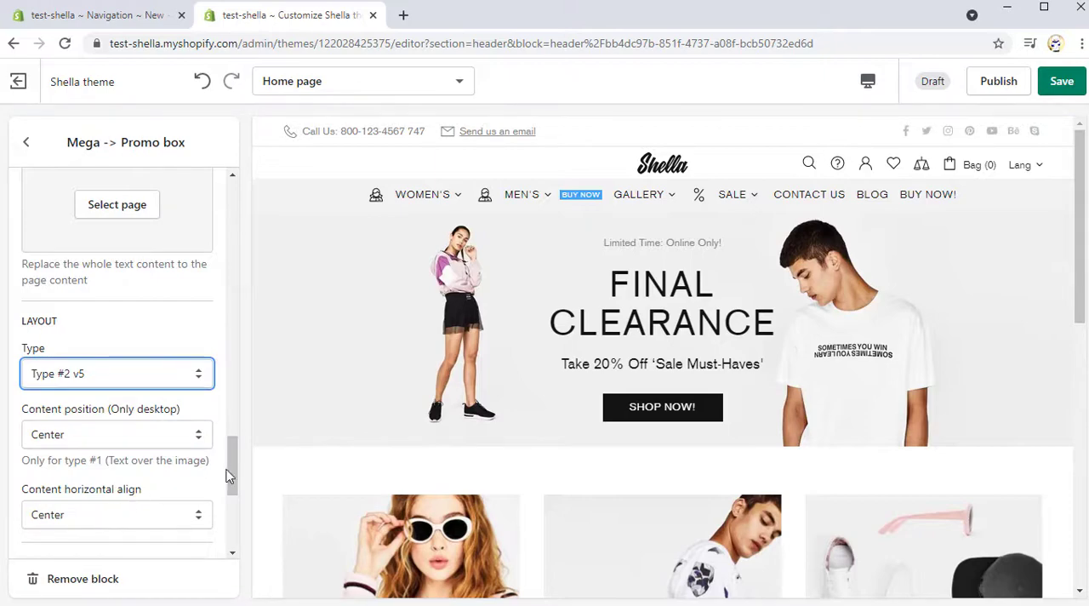
scroll(737, 240, "down", 1)
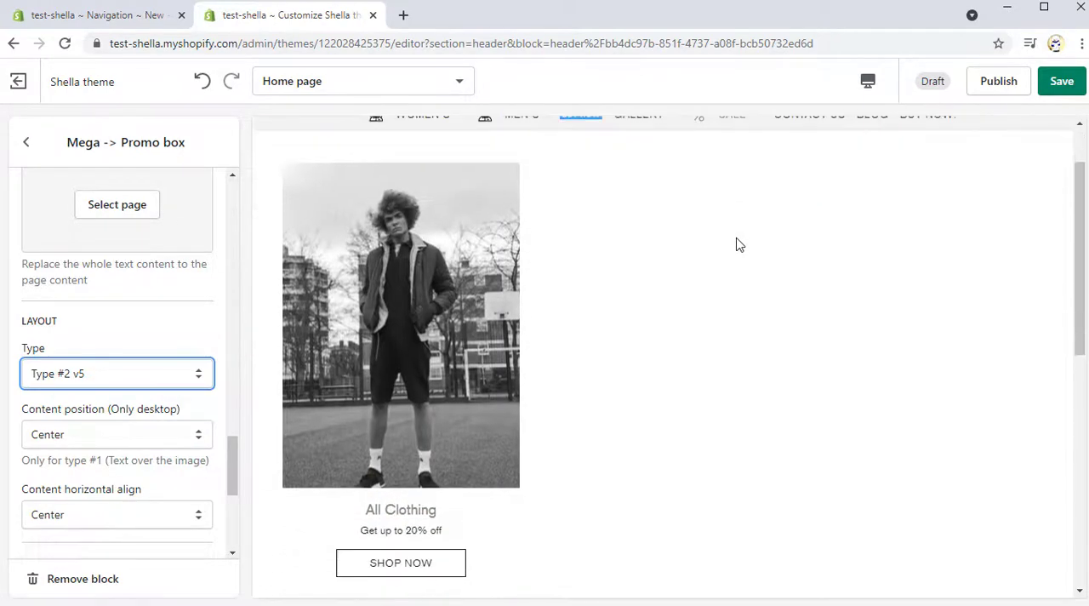
scroll(738, 246, "up", 1)
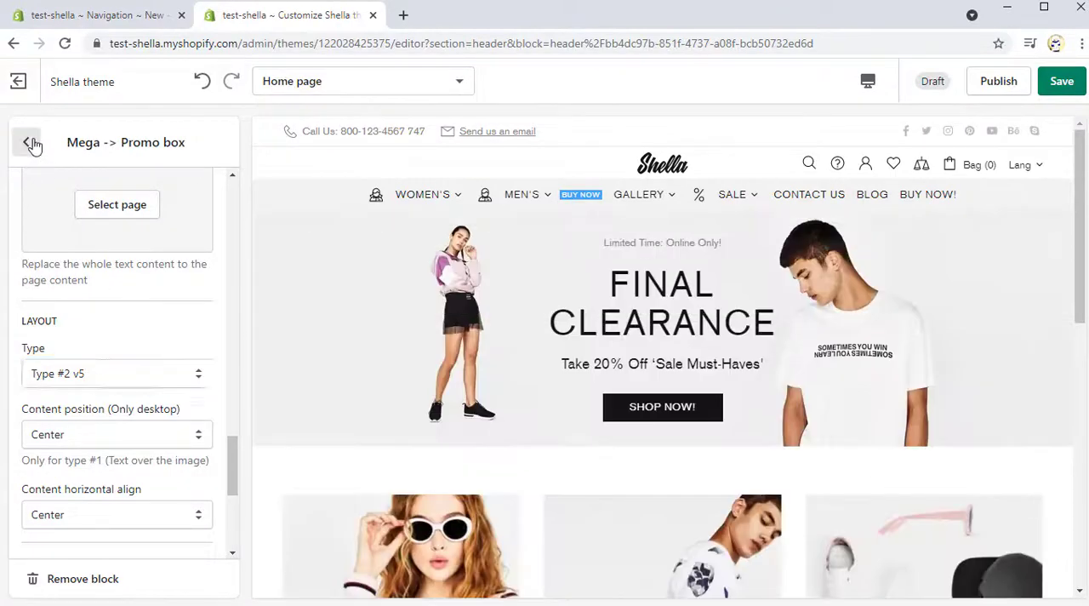
Step: Add an image block to the header's Sale mega menu, title it Top Brands and set the image size to 2 images in the row
left_click(27, 143)
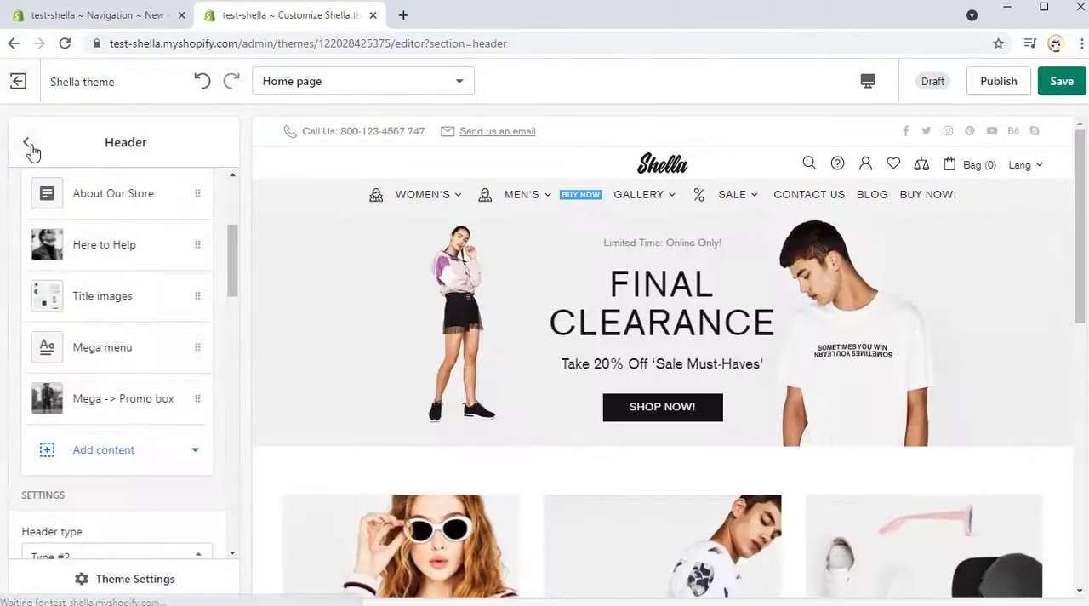
left_click(116, 453)
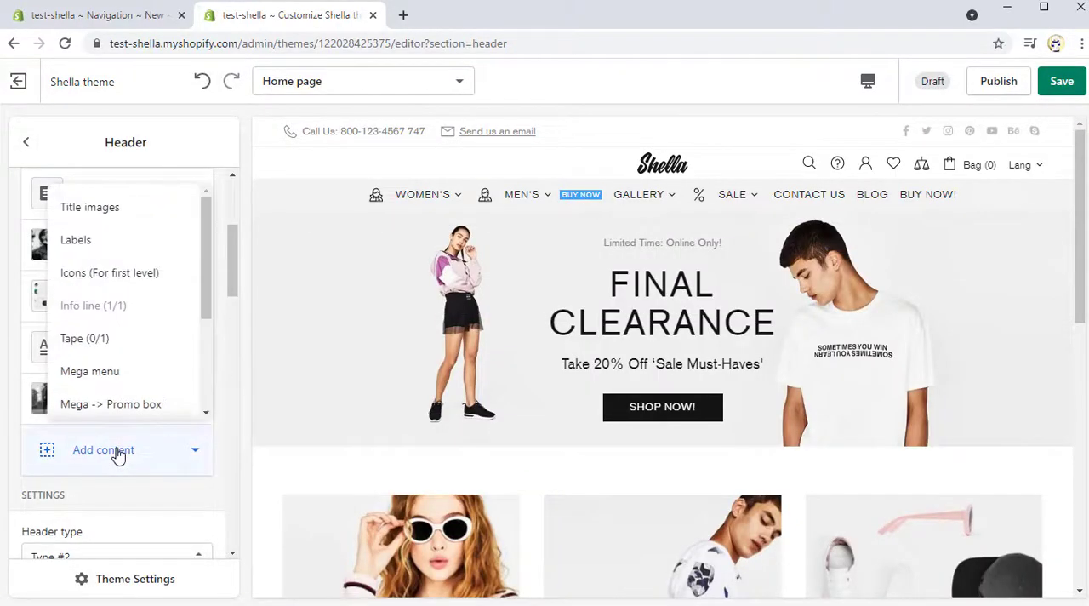
scroll(145, 368, "down", 1)
left_click(146, 369)
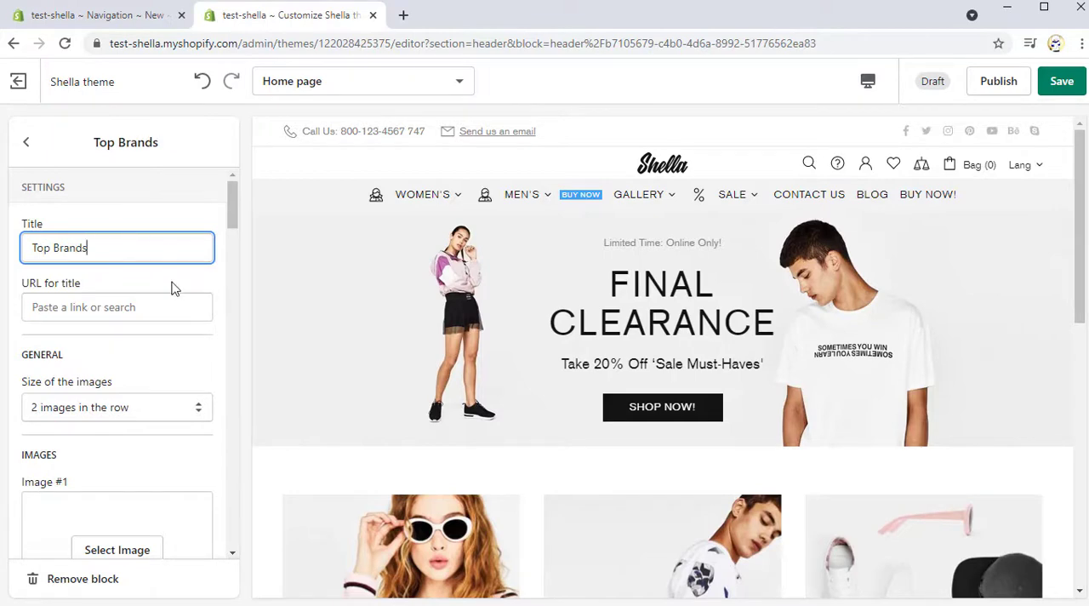
scroll(170, 302, "down", 1)
left_click(161, 326)
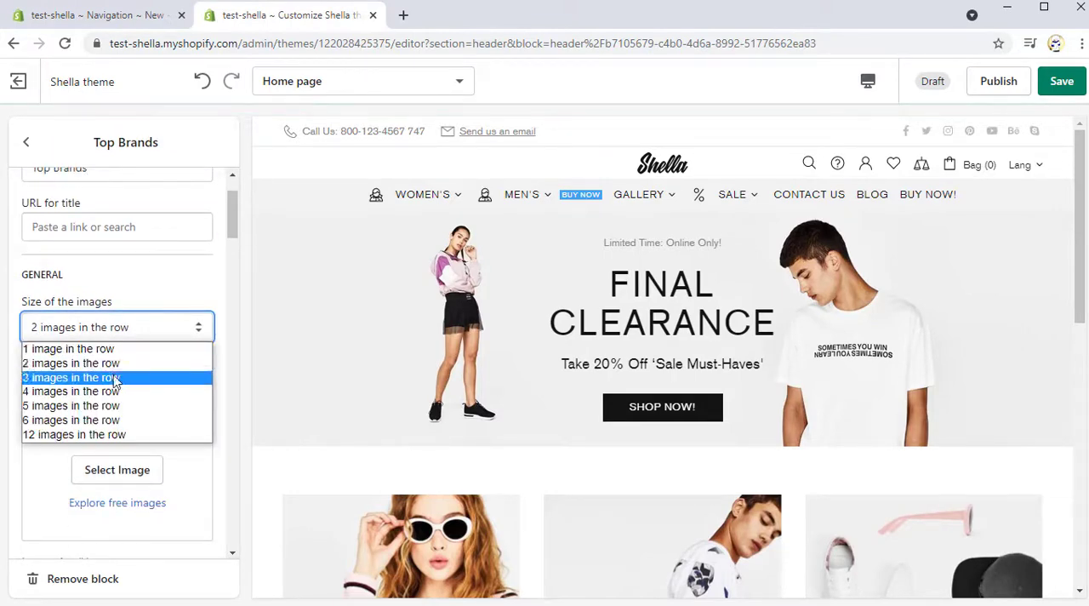
left_click(92, 363)
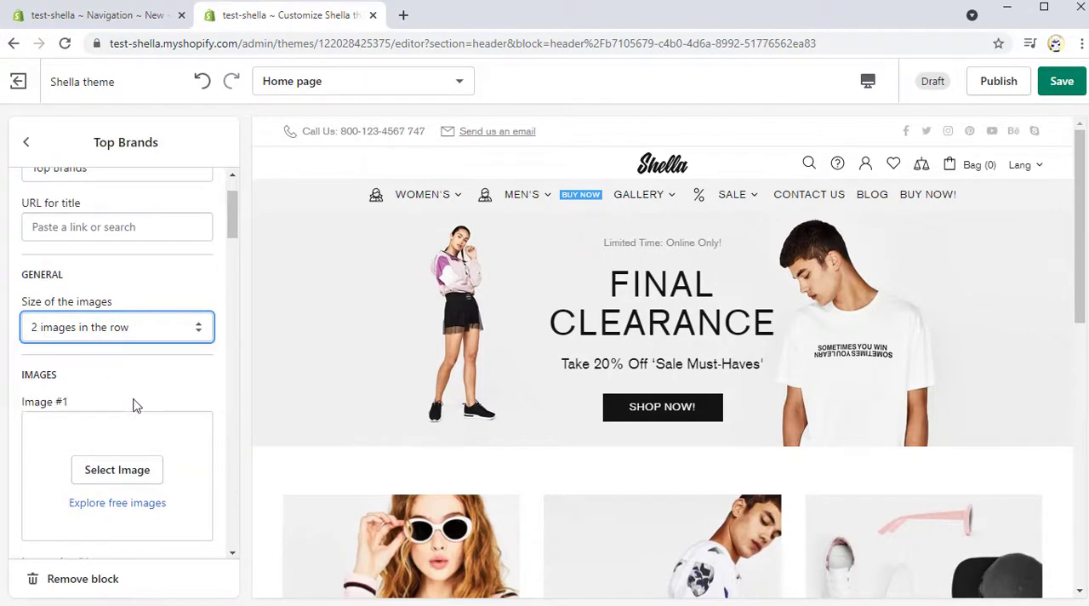
Step: Set Image #1 of the Top Brands block to the bold half-boxed BRAND logo
scroll(135, 405, "down", 1)
left_click(146, 397)
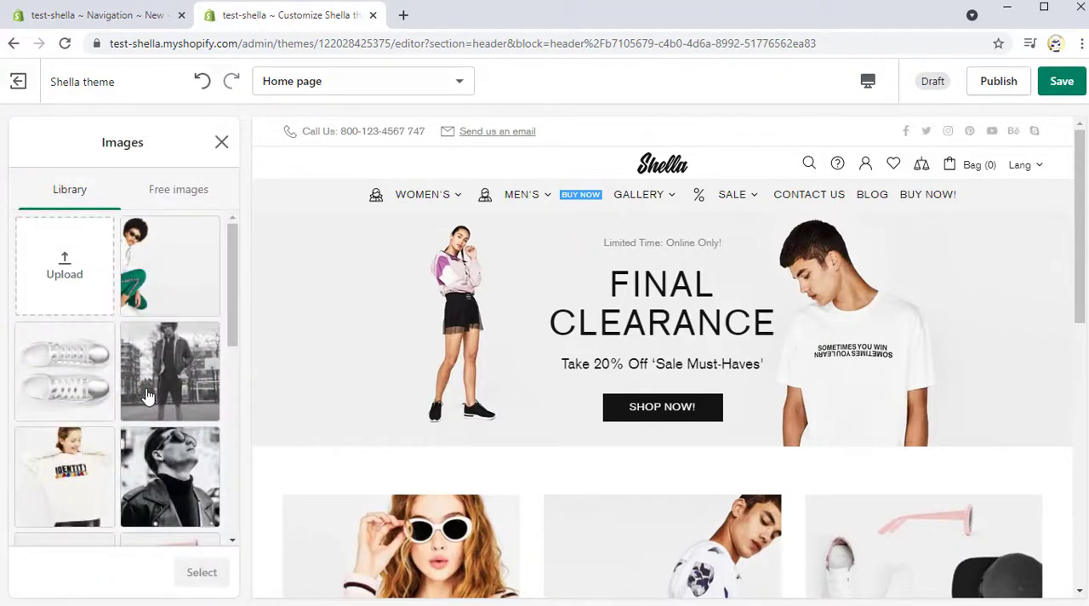
scroll(146, 397, "down", 6)
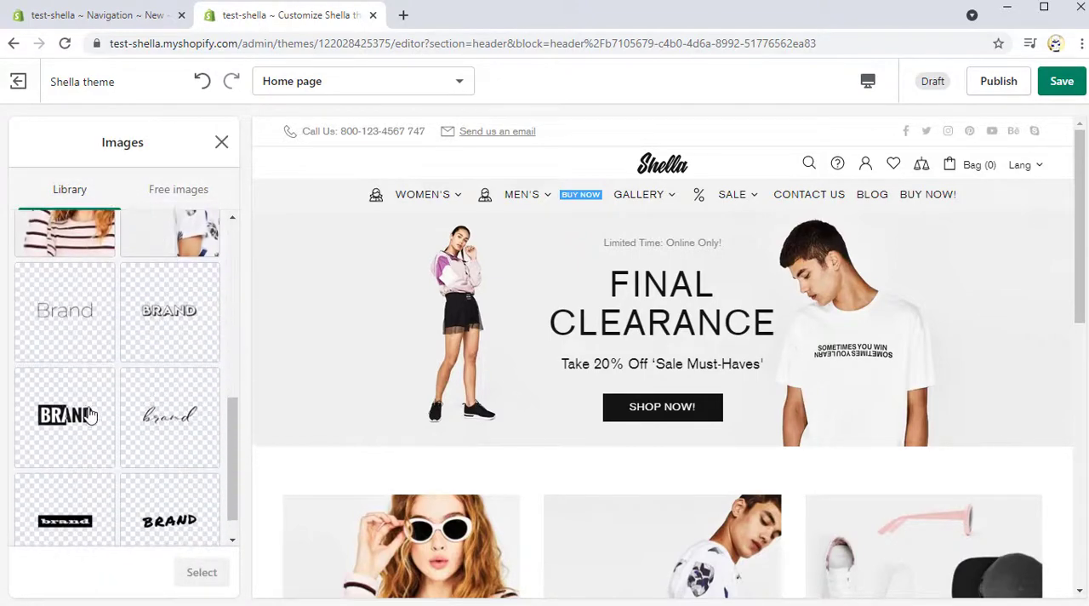
left_click(90, 415)
left_click(203, 573)
Step: Link URL #1 of the Top Brands block to the MEN'S collection
scroll(171, 477, "down", 2)
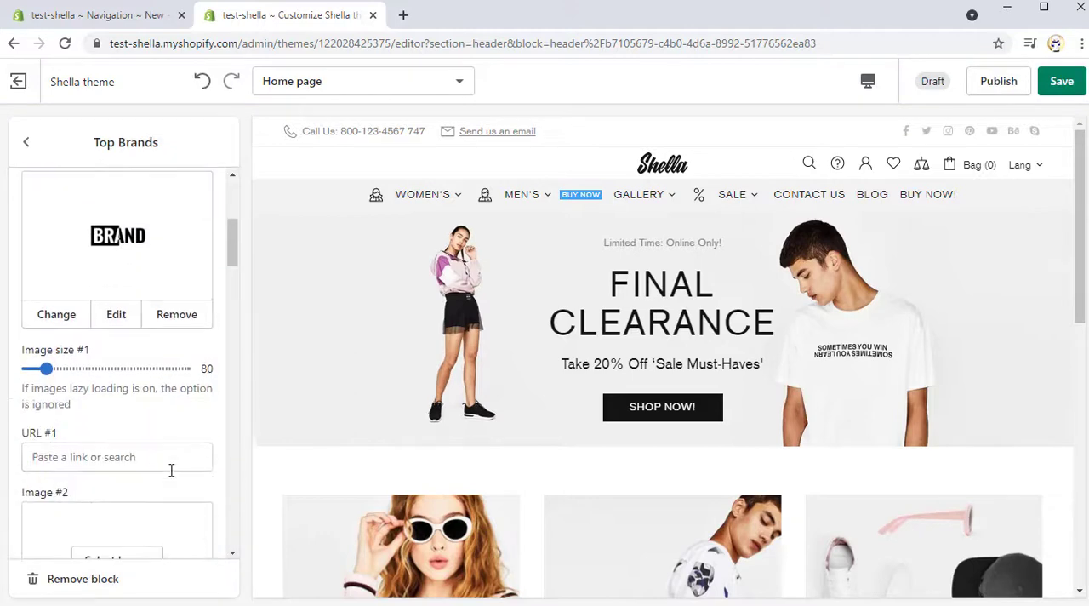
left_click(129, 455)
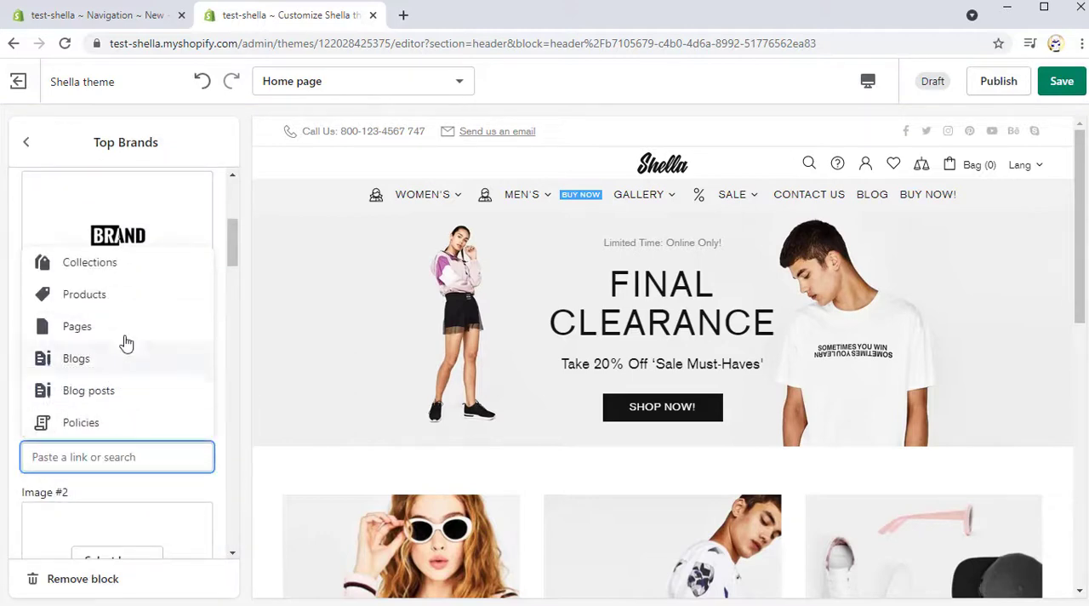
left_click(124, 266)
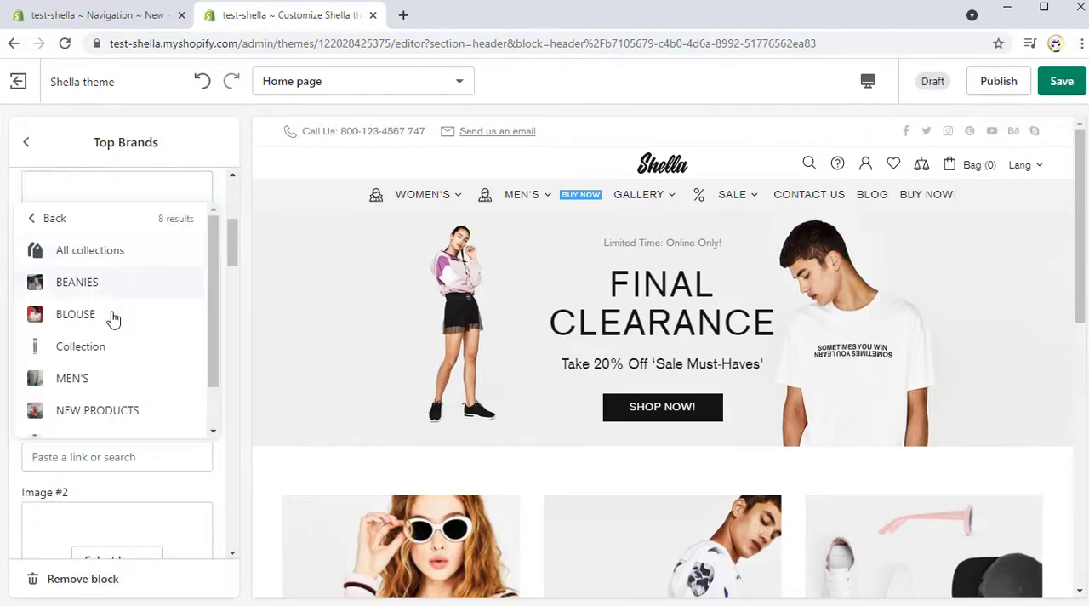
left_click(97, 381)
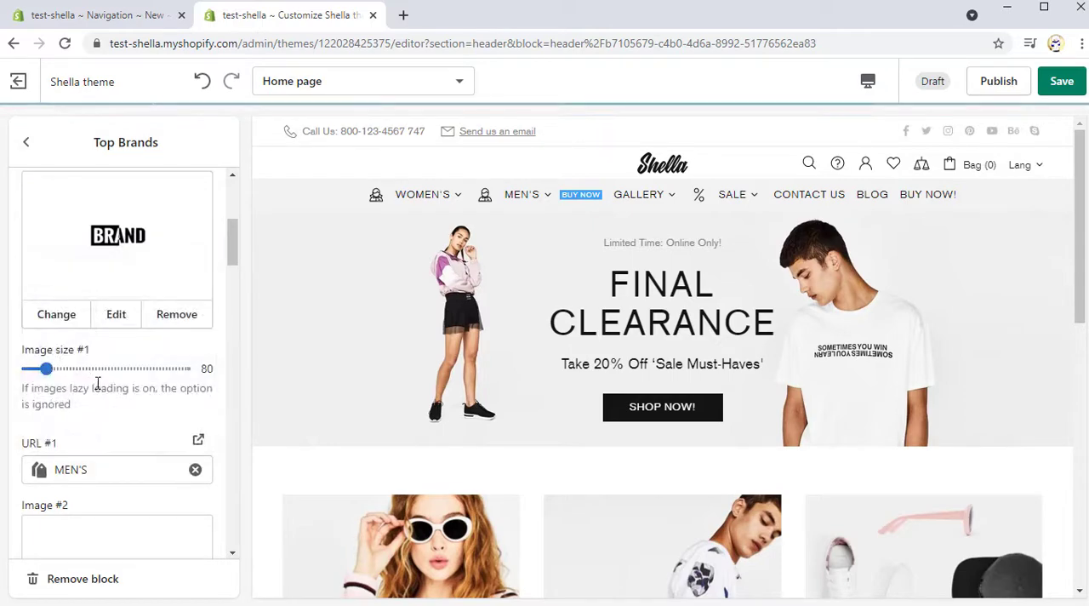
Step: Set Image #2 of the Top Brands block to the handwritten script brand logo
scroll(98, 388, "down", 2)
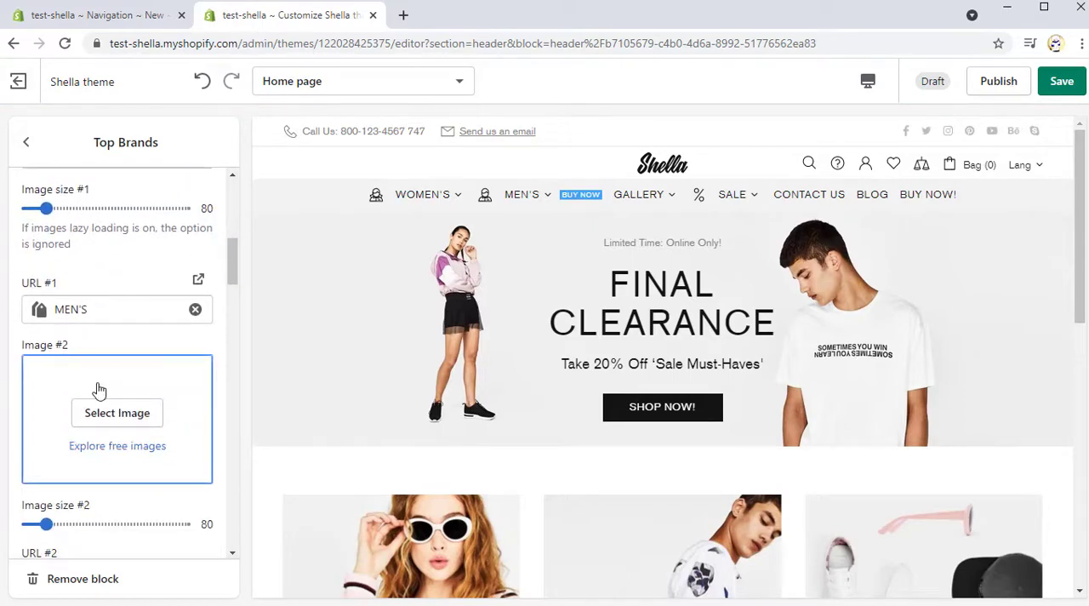
scroll(98, 389, "down", 1)
left_click(138, 339)
scroll(139, 359, "down", 1)
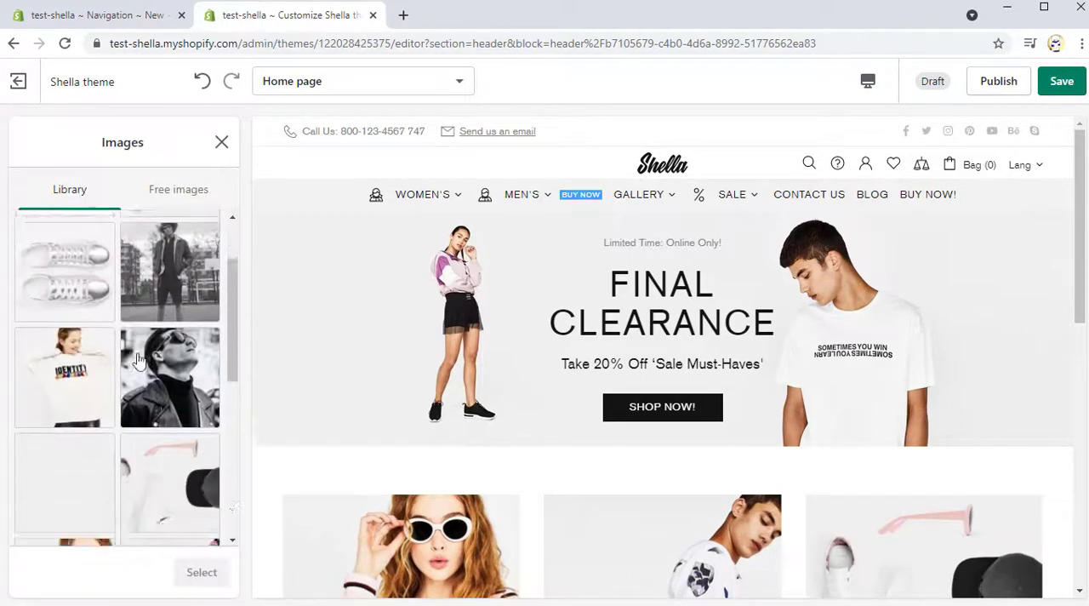
scroll(139, 359, "down", 4)
left_click(187, 415)
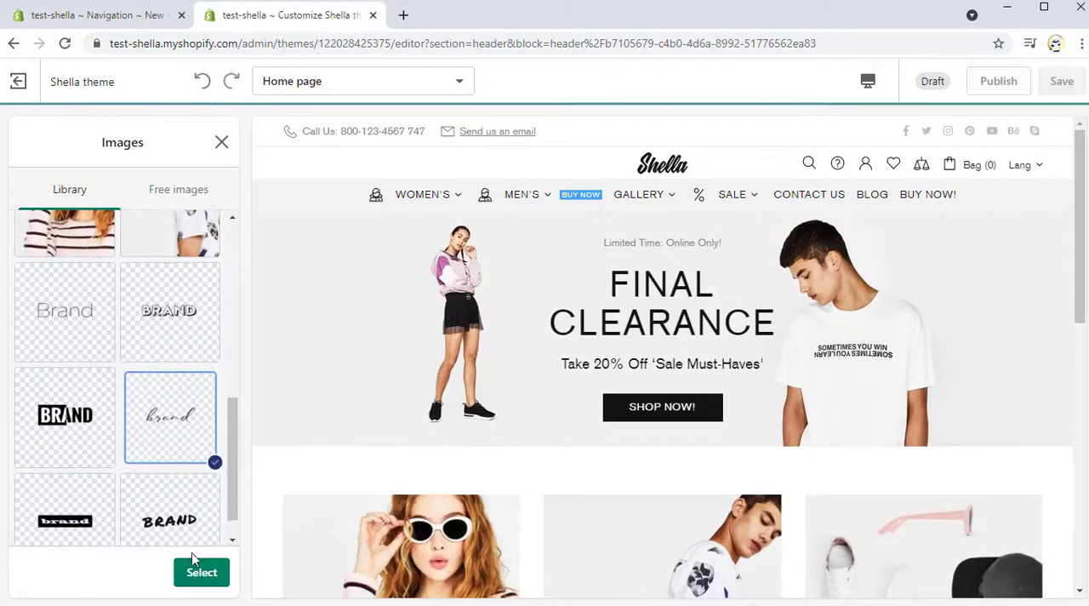
left_click(195, 568)
Step: Fill Images #3 to #6 of the Top Brands block with the remaining brand logos, using the thin Brand logo for Image #6
scroll(168, 454, "down", 3)
left_click(132, 407)
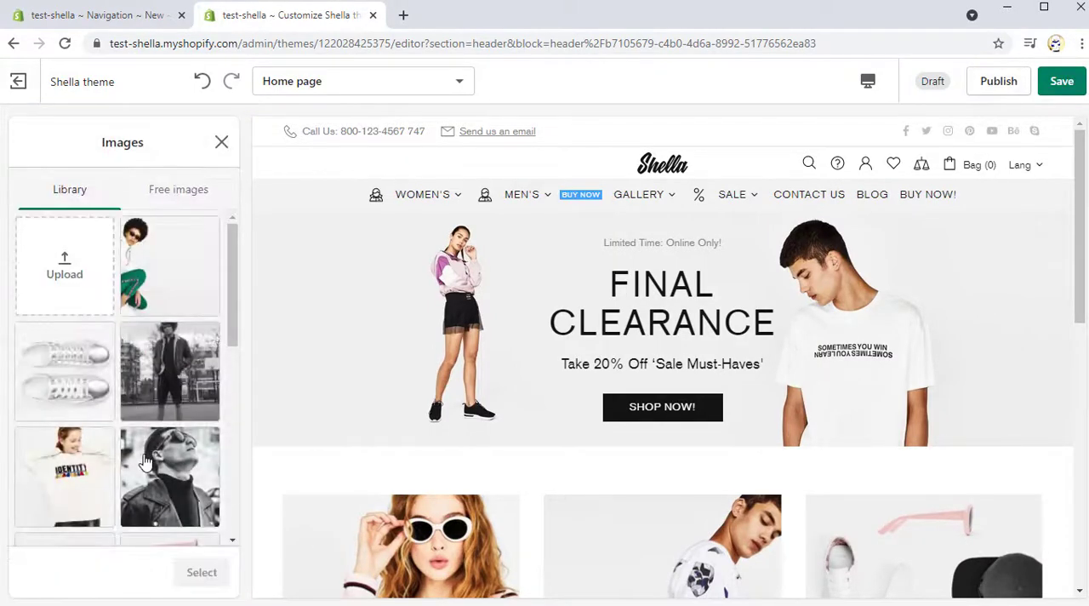
scroll(141, 459, "down", 5)
left_click(93, 415)
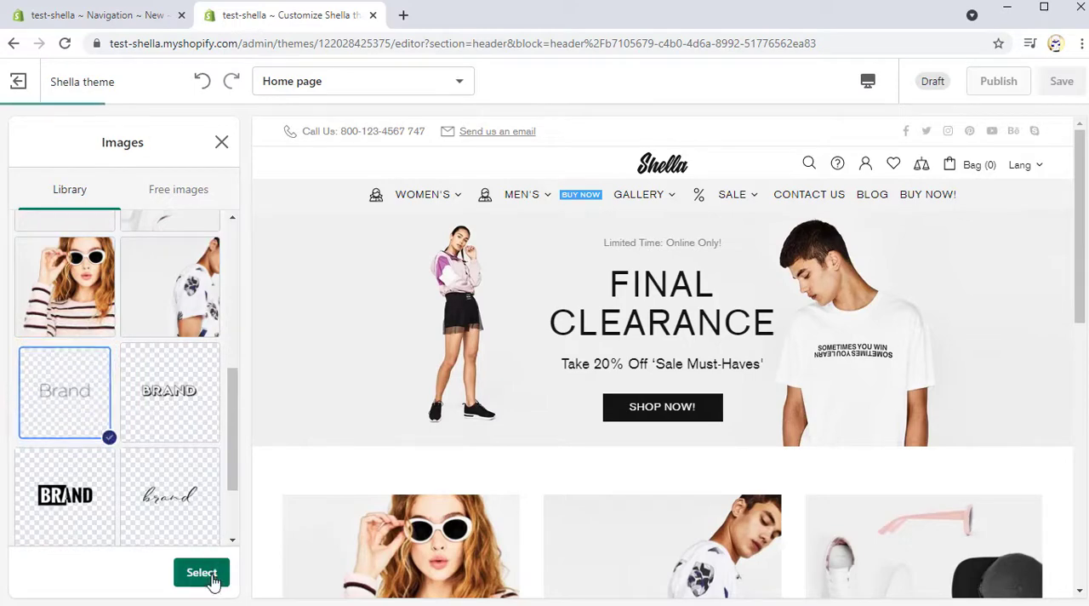
left_click(201, 572)
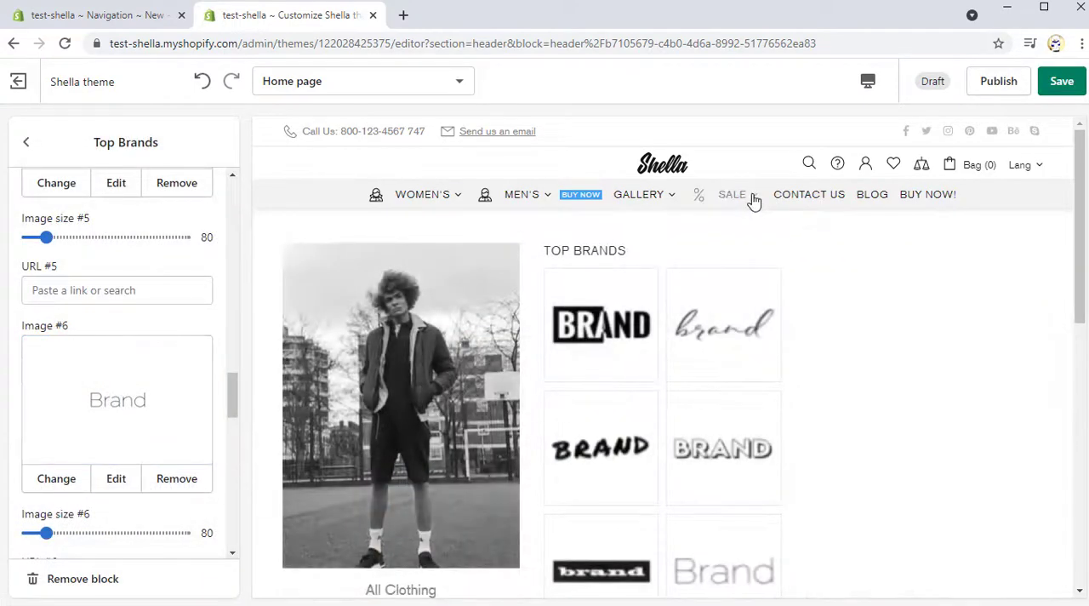
scroll(767, 250, "up", 1)
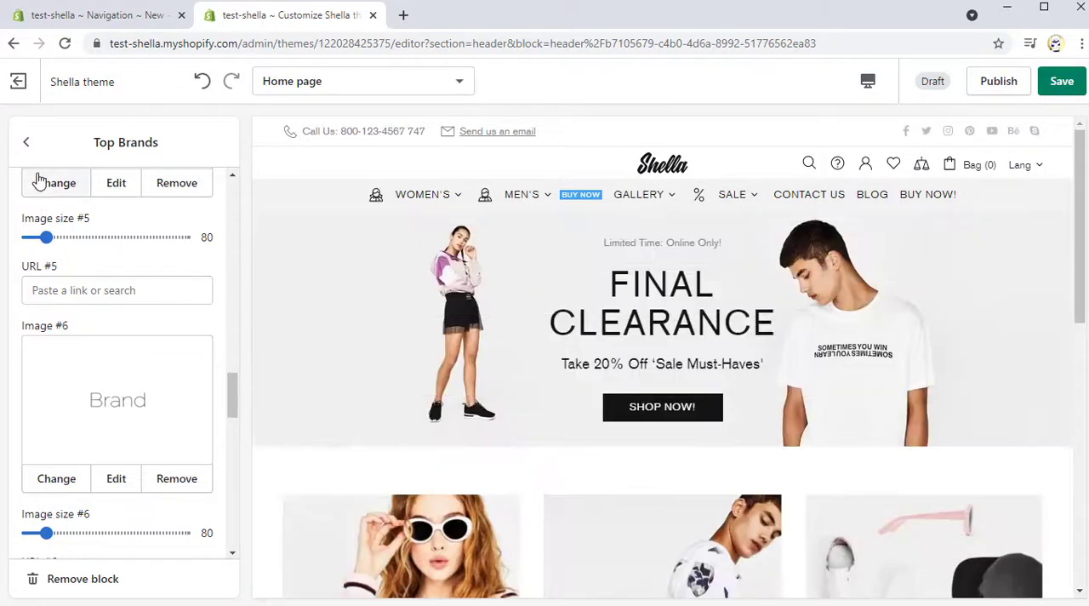
Step: Add a Mega -> Products block to the header and assign the SALE collection to it
left_click(26, 143)
left_click(107, 502)
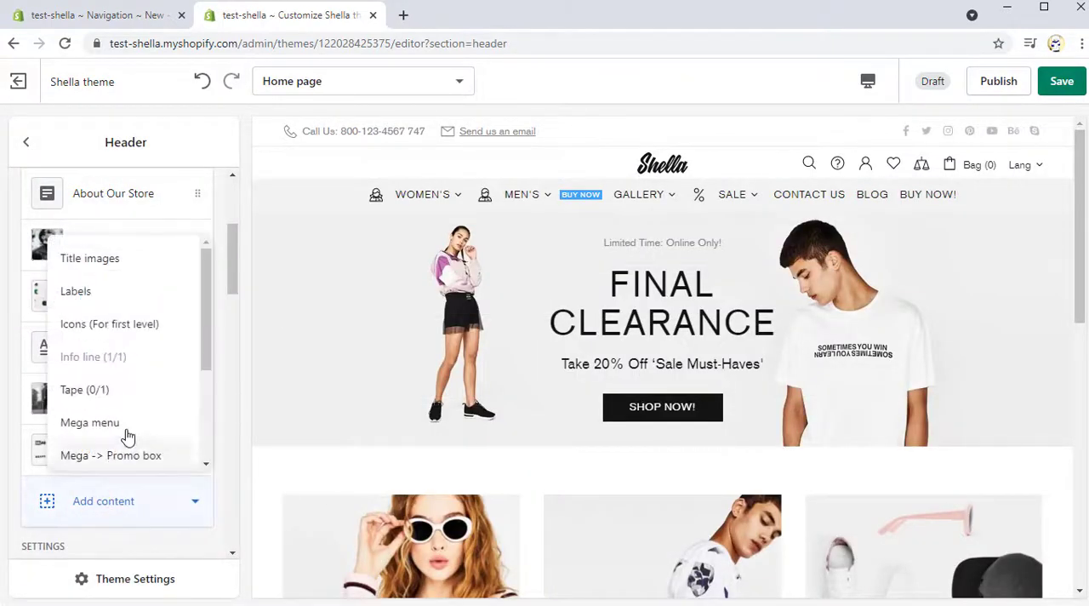
scroll(135, 421, "down", 2)
scroll(141, 423, "down", 2)
left_click(140, 359)
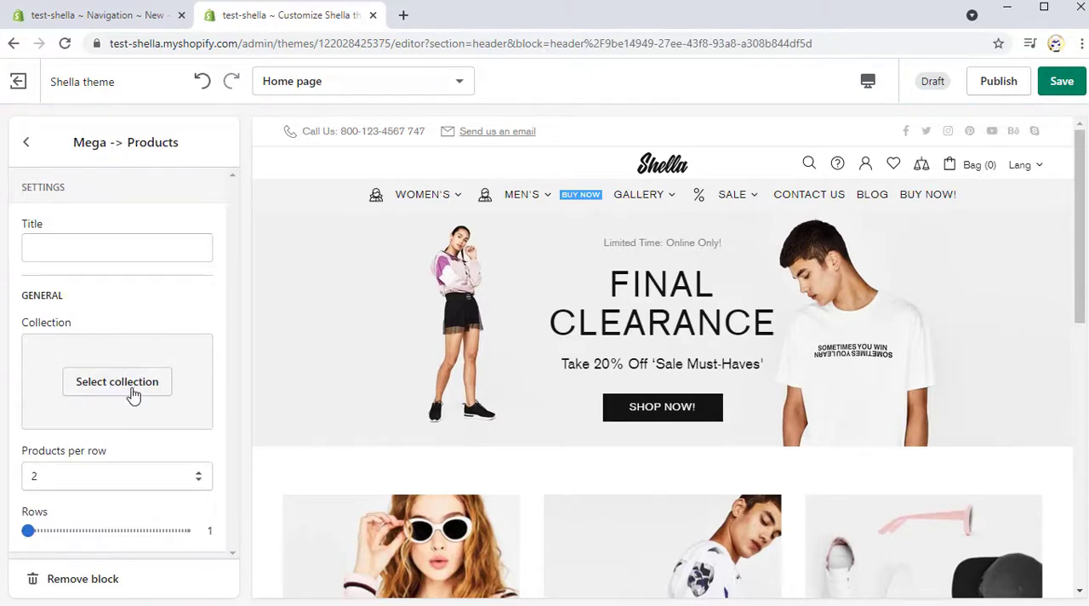
left_click(117, 383)
scroll(134, 400, "down", 1)
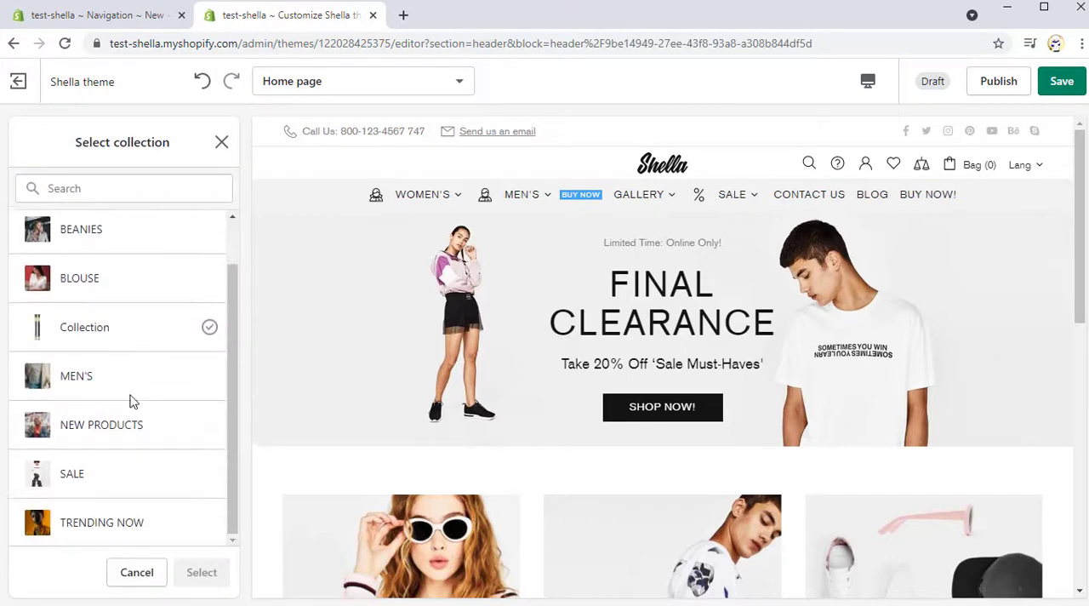
left_click(83, 480)
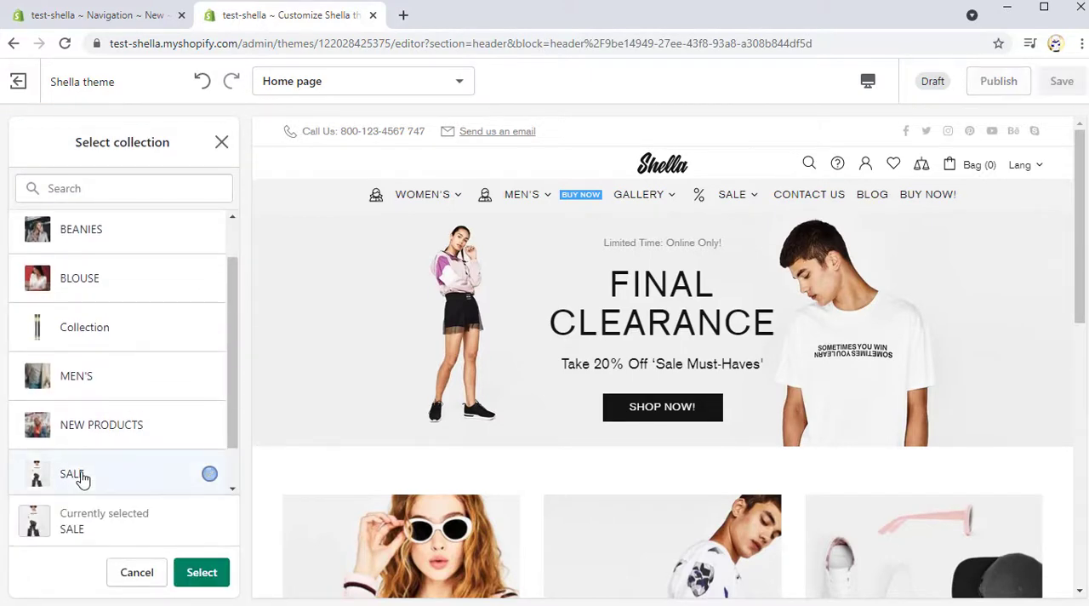
left_click(202, 574)
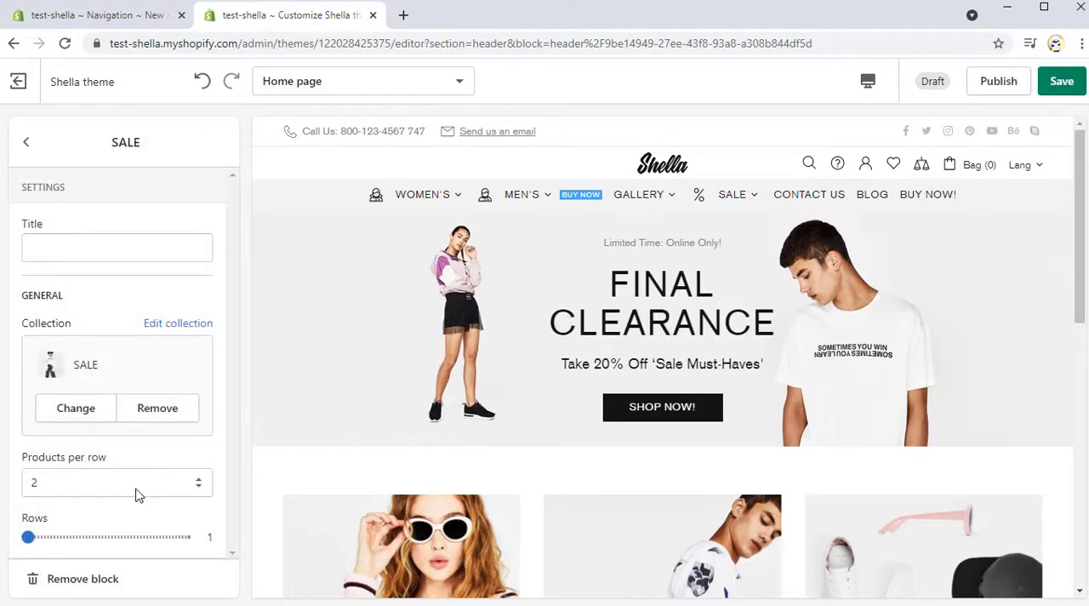
Step: Set the SALE products block to 2 products per row and 2 rows, and check it in the Sale menu
left_click(139, 483)
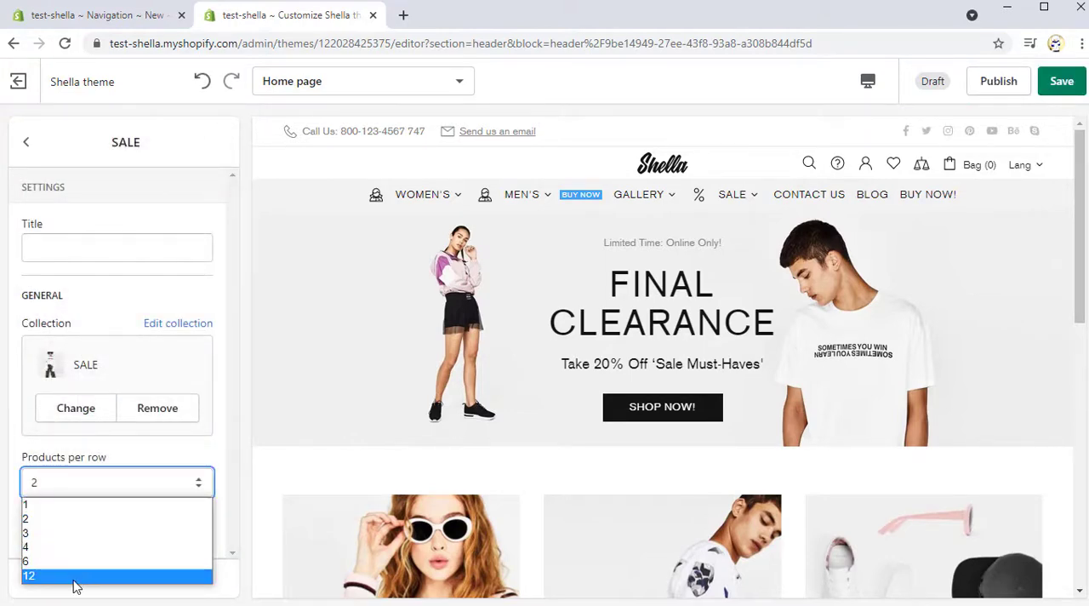
left_click(70, 520)
left_click(30, 538)
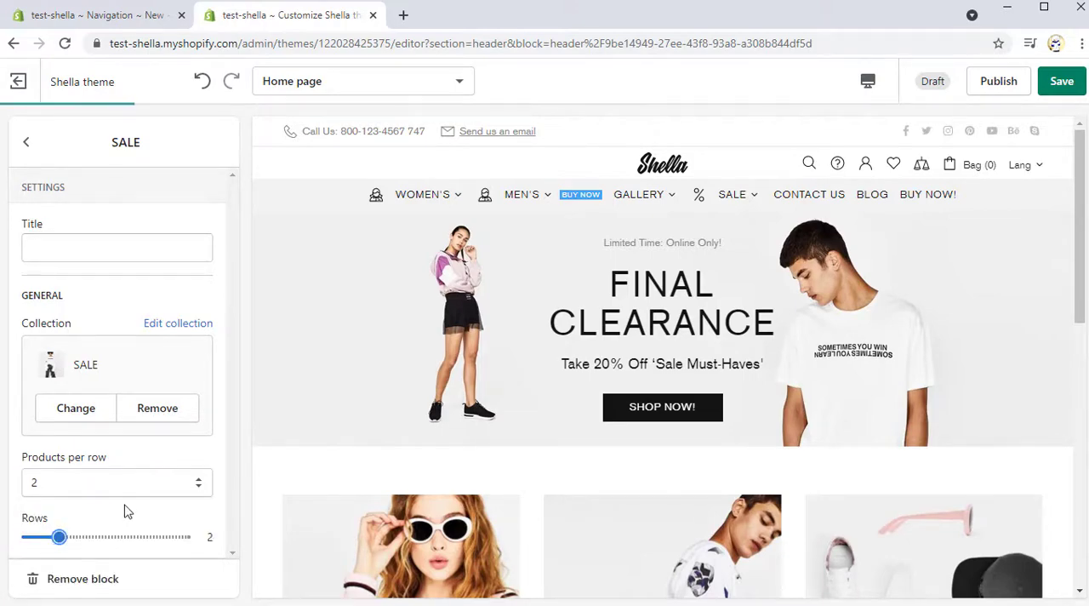
scroll(740, 229, "down", 6)
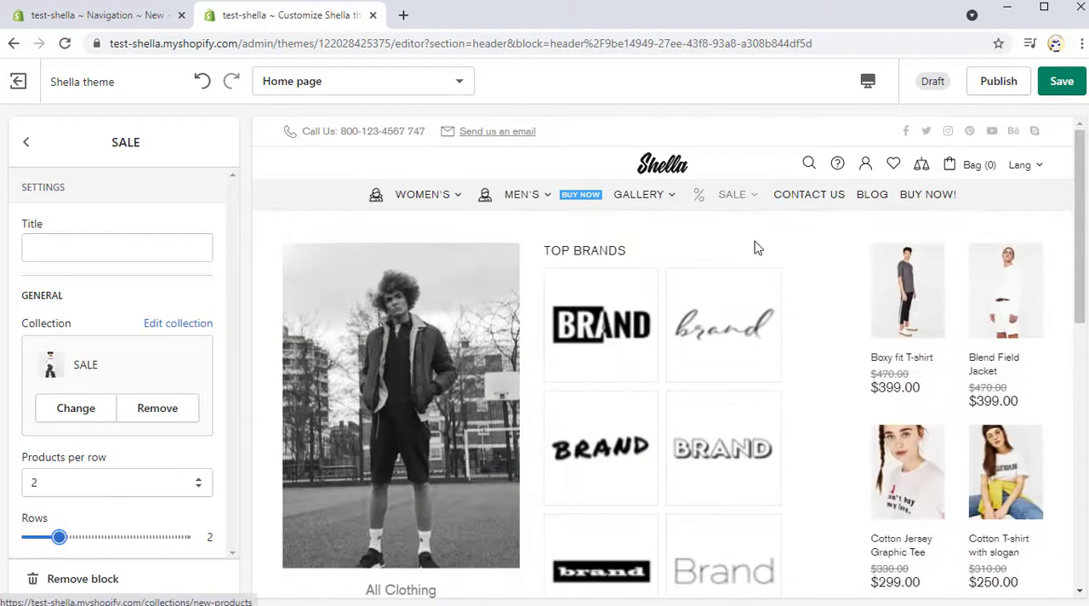
scroll(759, 259, "up", 3)
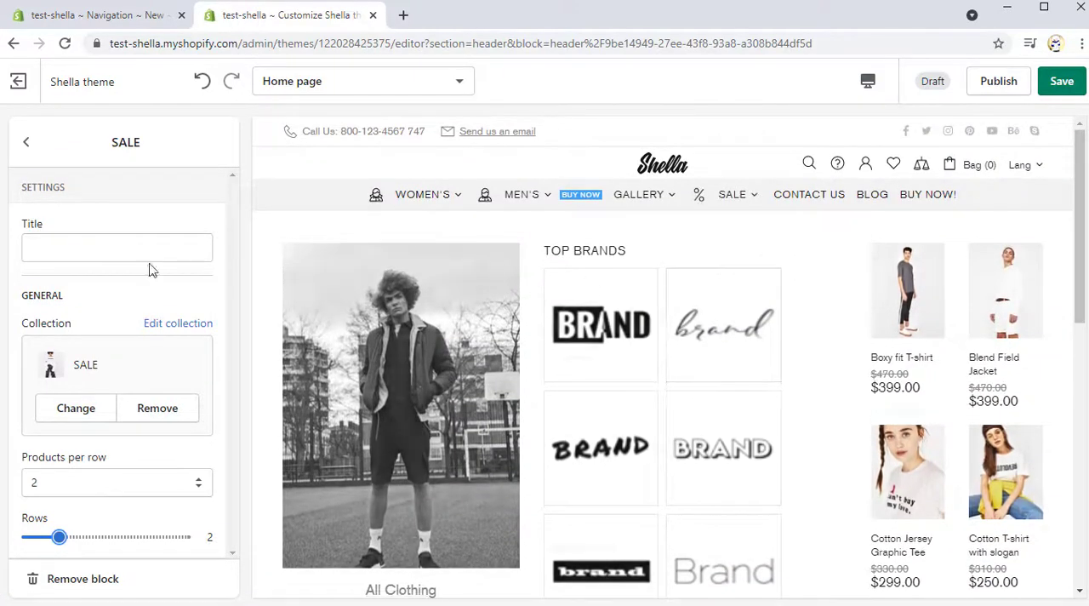
Step: Move the SALE products block above the Top Brands block and check the new order in the Sale menu
left_click(27, 147)
left_click_drag(195, 504, 202, 451)
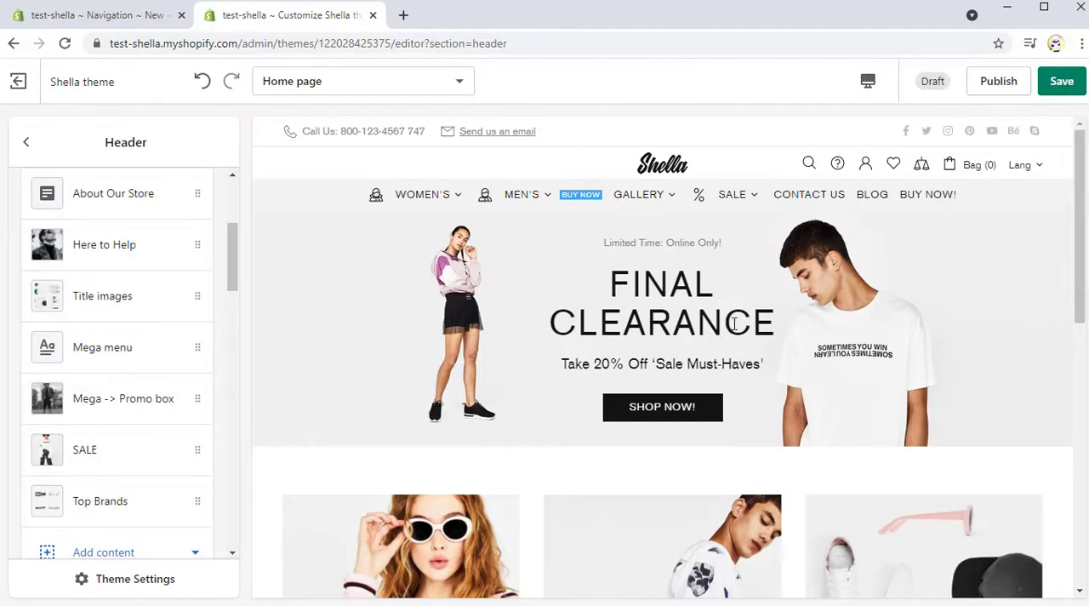
mouse_move(749, 204)
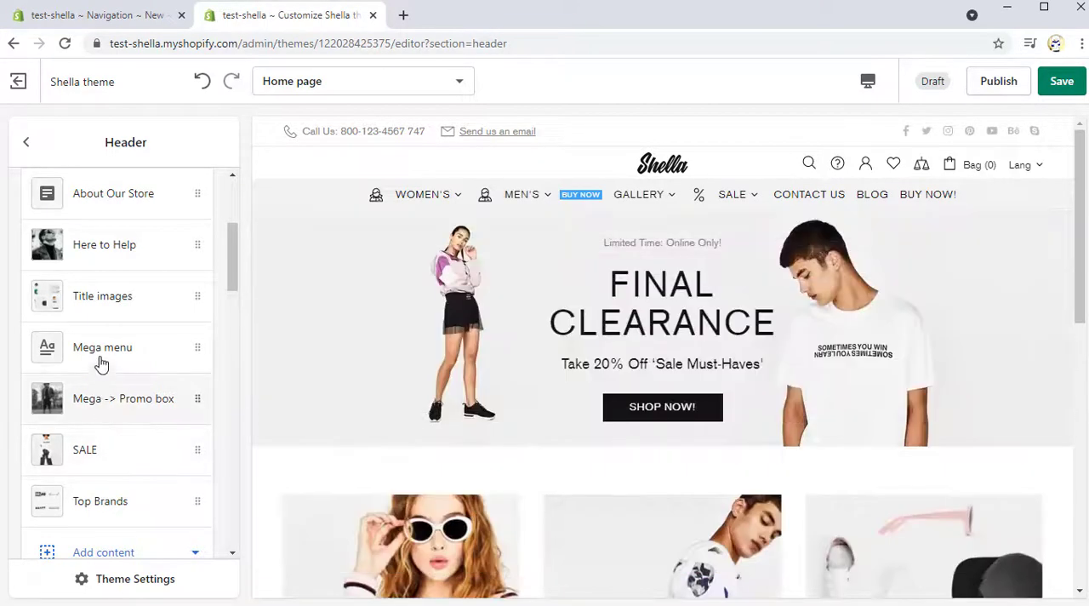
Step: Set the Sale mega menu's left content column size to 9 and right content column size to 3, and check the menu layout
left_click(104, 351)
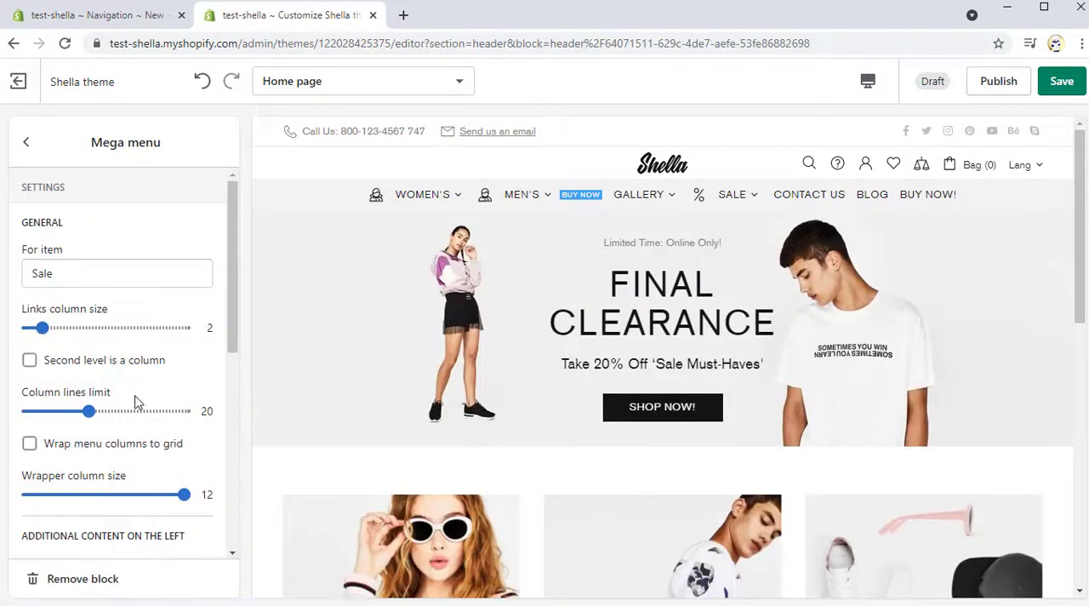
scroll(136, 403, "down", 1)
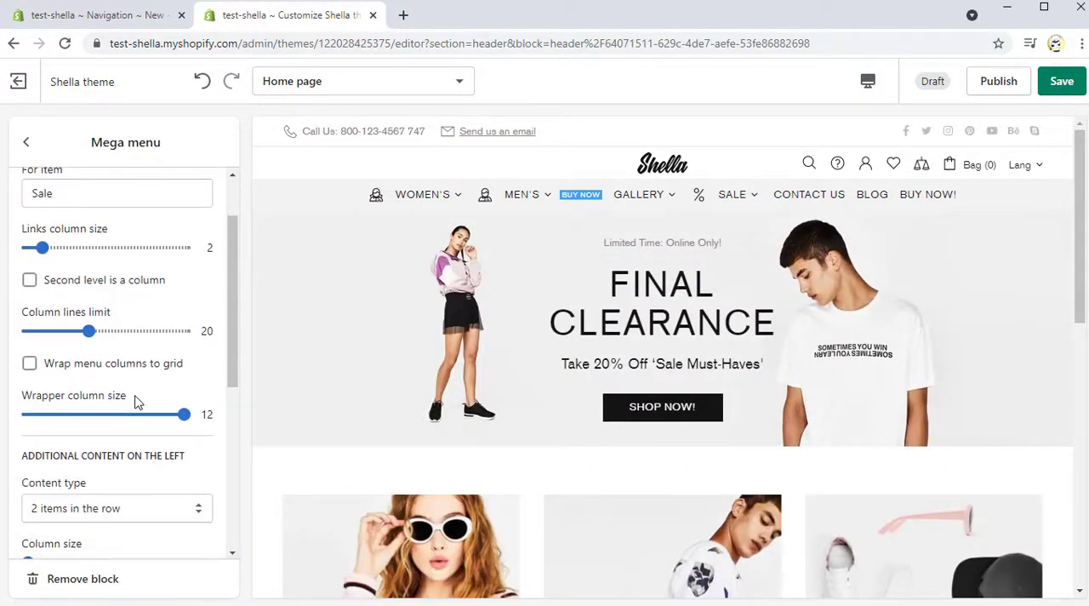
scroll(136, 402, "down", 3)
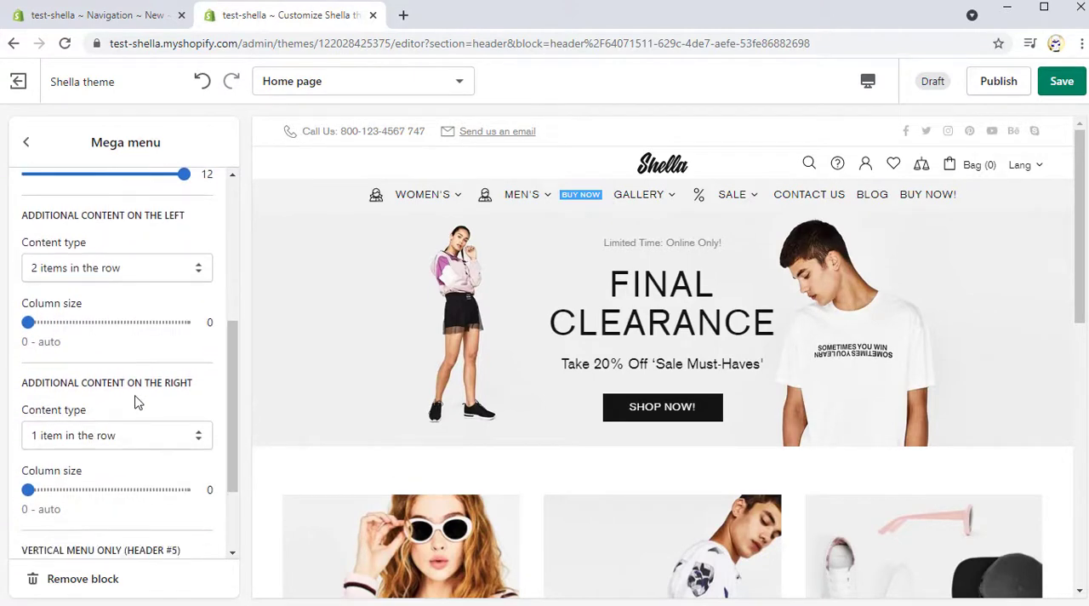
left_click_drag(28, 322, 145, 322)
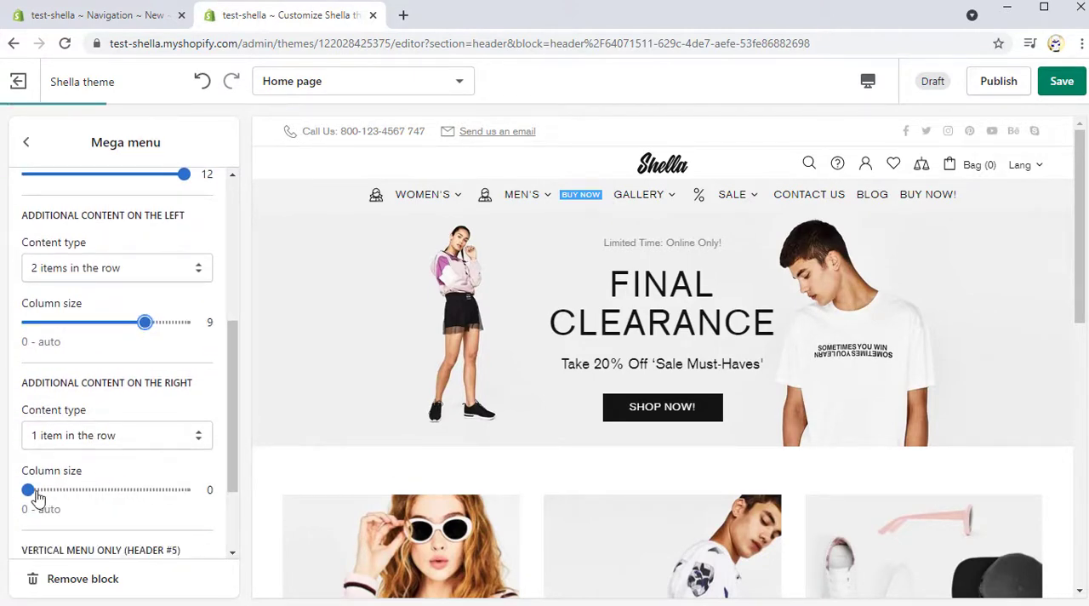
left_click_drag(30, 491, 68, 491)
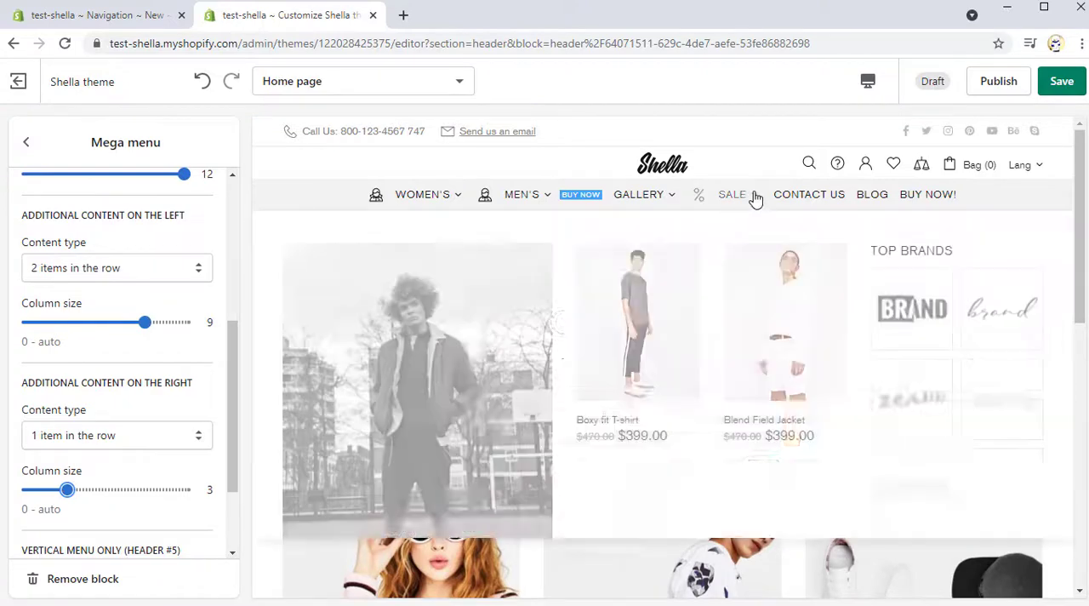
scroll(760, 245, "down", 3)
scroll(762, 252, "up", 3)
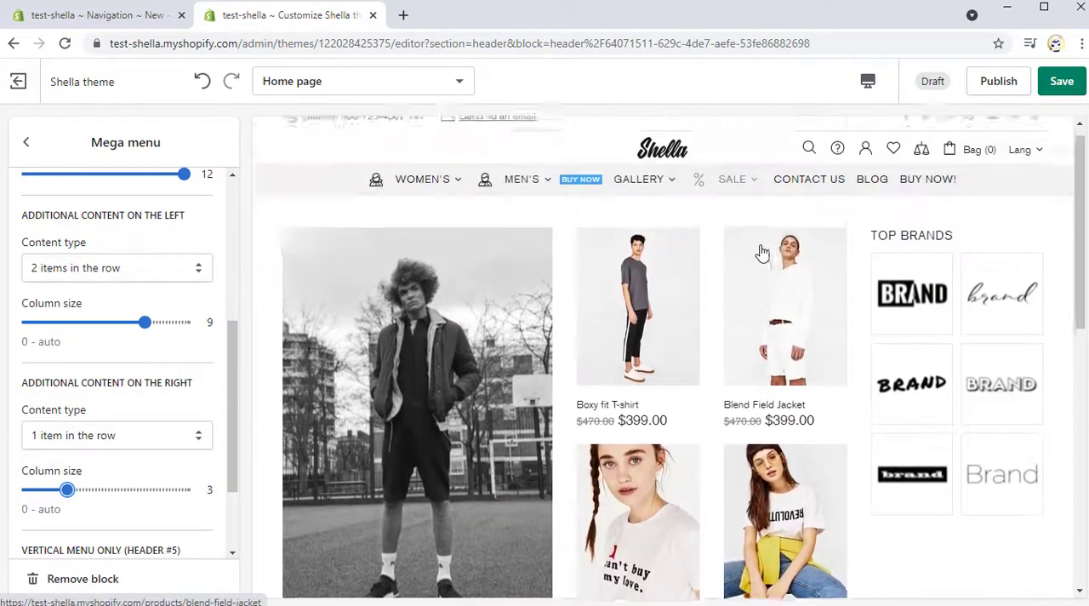
Step: Add a new Mega menu block to the header and assign it to the "Contact us" item
scroll(761, 252, "down", 2)
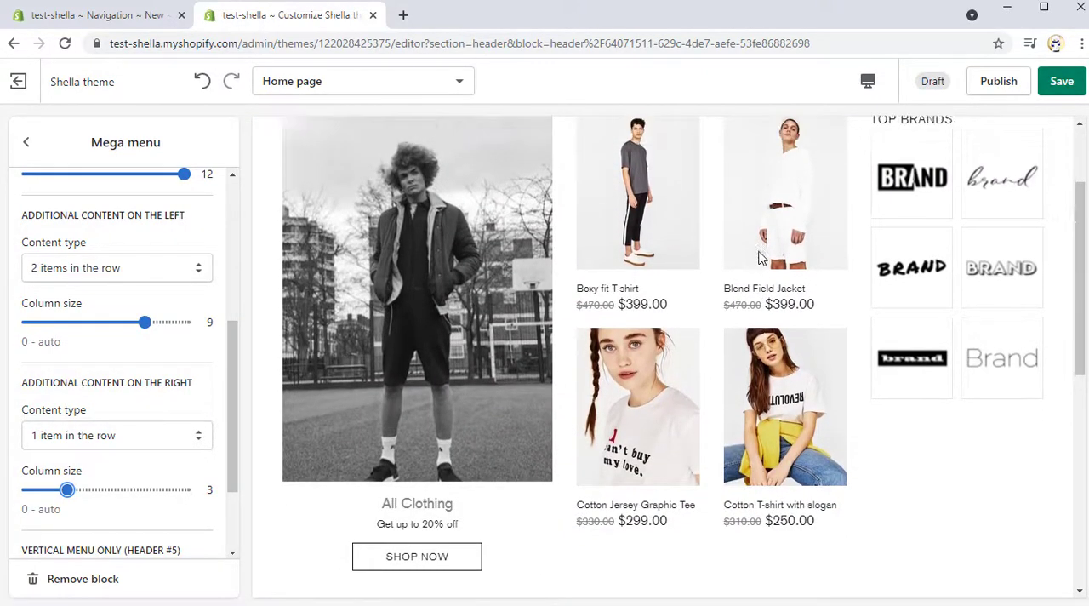
scroll(760, 258, "up", 2)
left_click(26, 142)
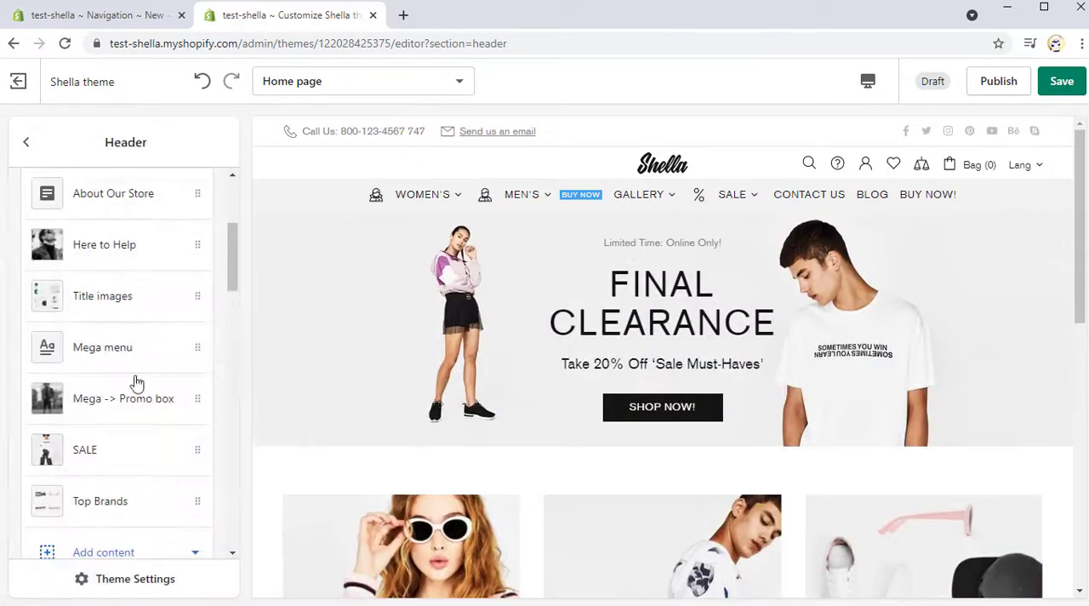
scroll(136, 383, "down", 2)
left_click(106, 397)
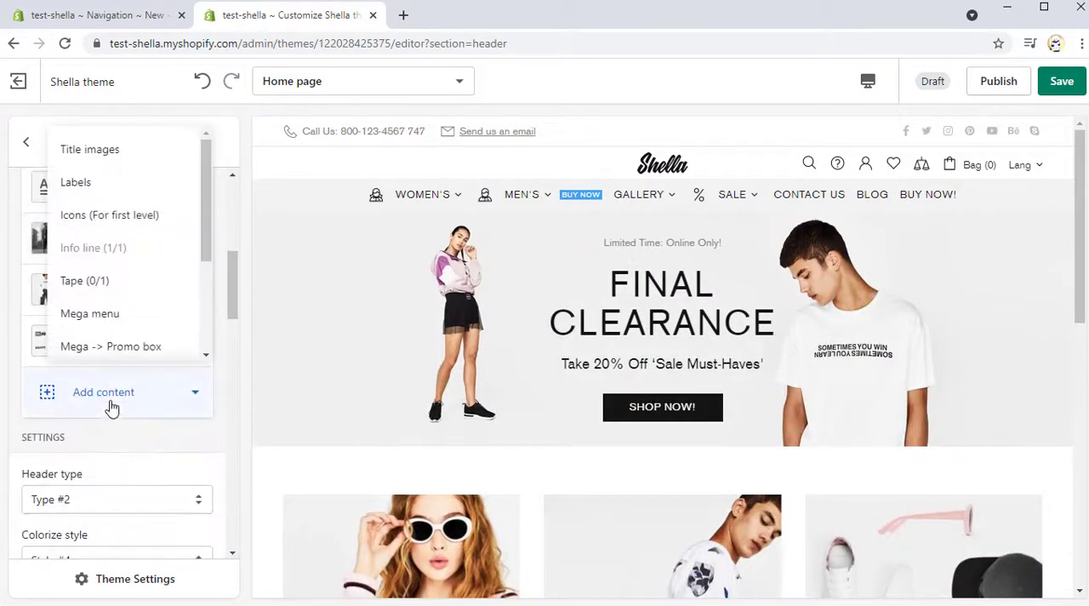
left_click(93, 314)
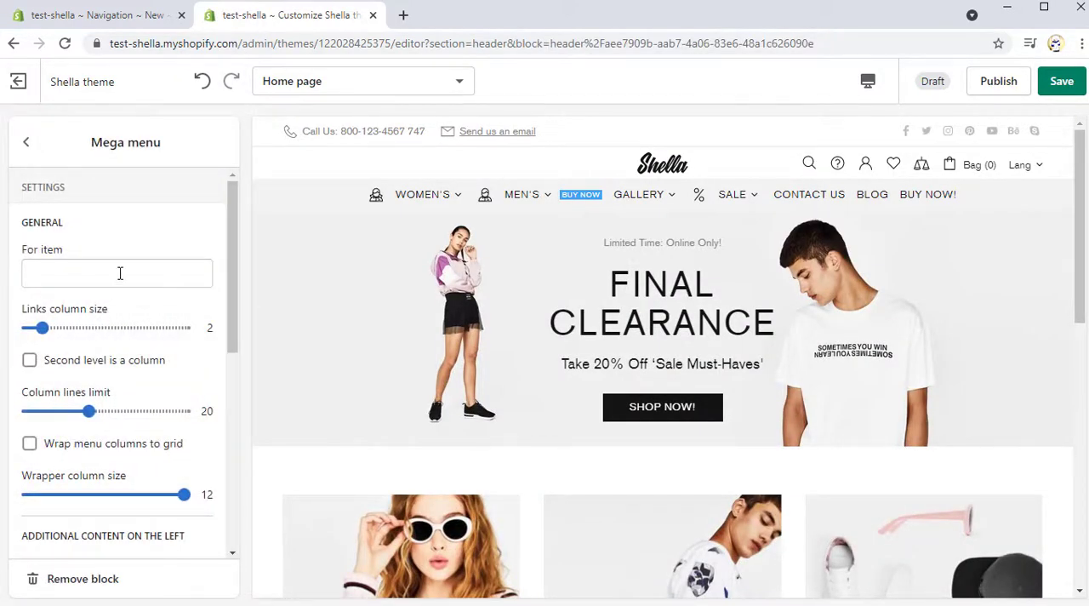
left_click(120, 274)
type("Contact us")
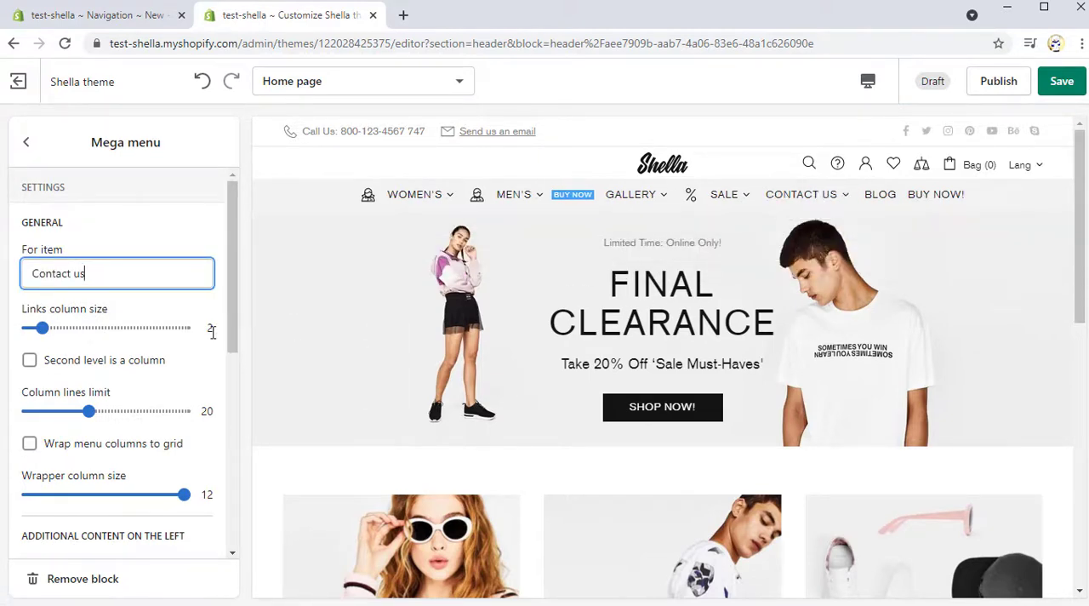
Step: Set the Contact us mega menu's left and right additional content to "1 item in the row", each with column size 6
scroll(127, 290, "down", 4)
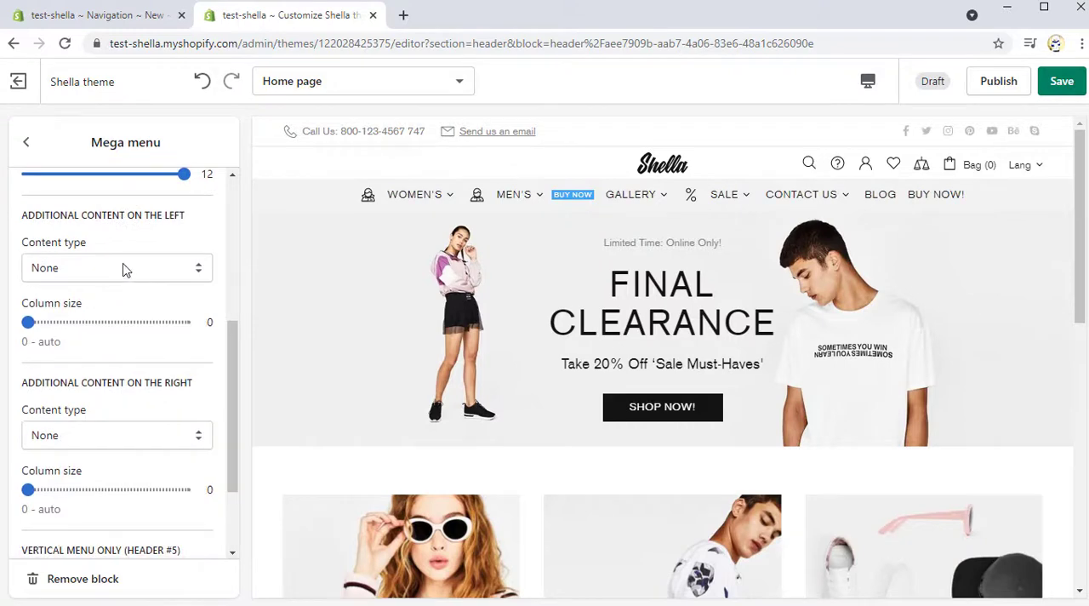
left_click(122, 269)
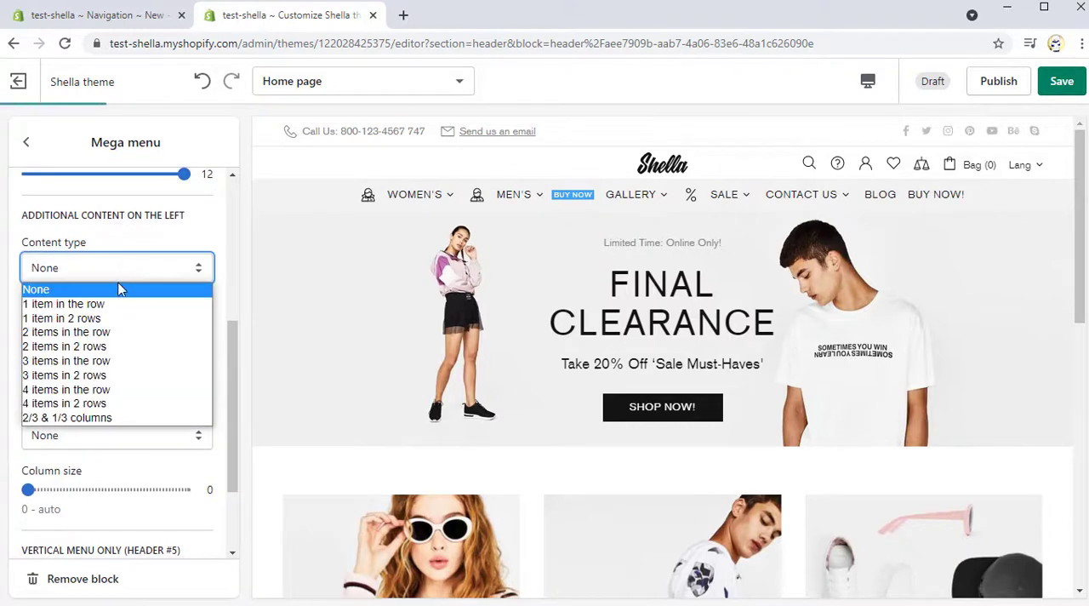
left_click(119, 305)
left_click_drag(74, 323, 105, 321)
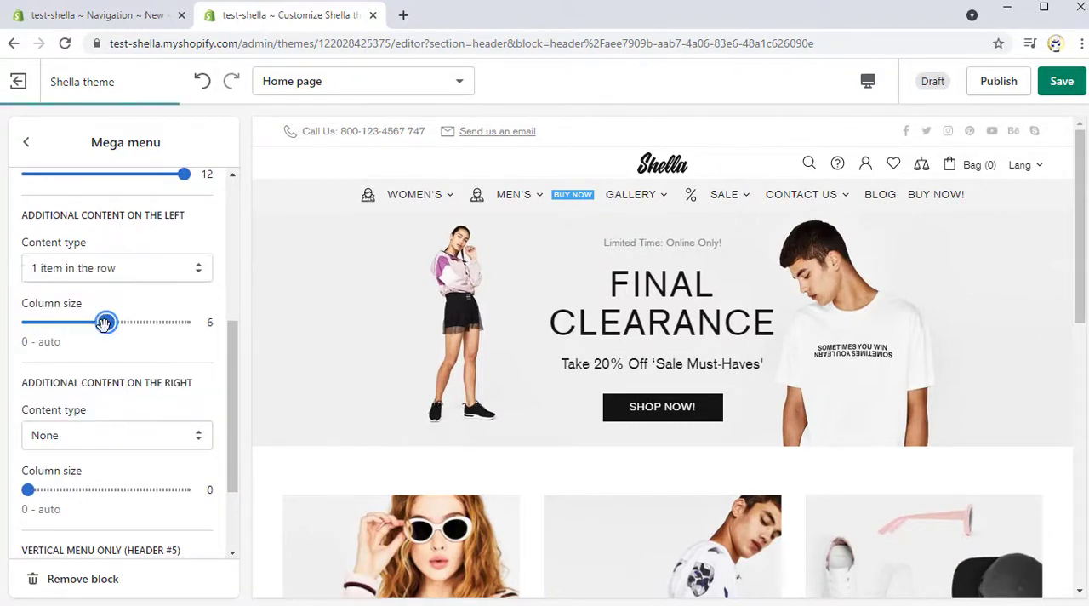
left_click(99, 436)
left_click(99, 470)
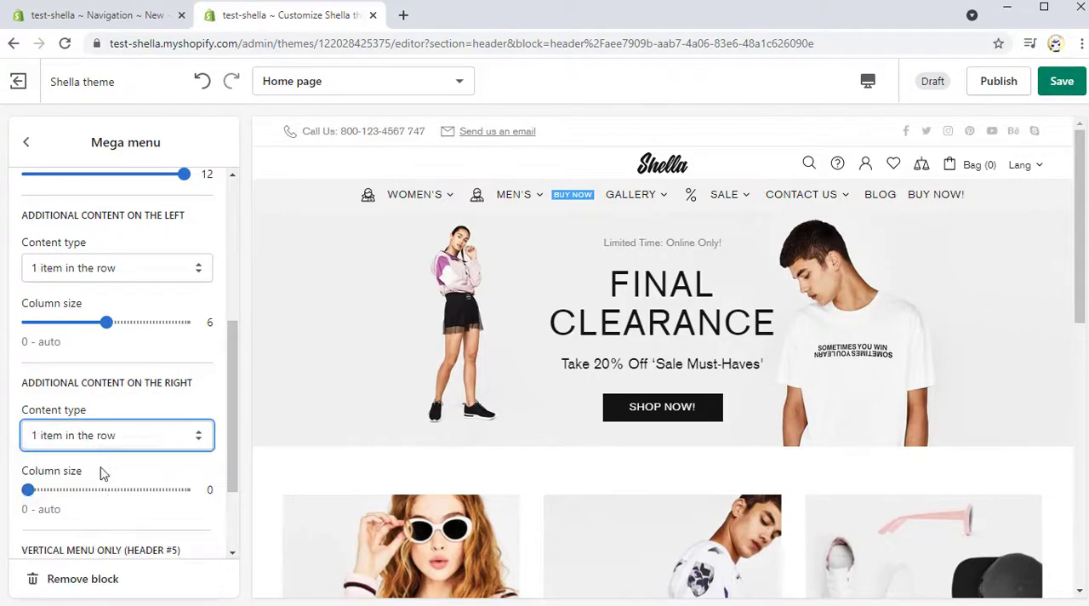
left_click_drag(96, 490, 105, 490)
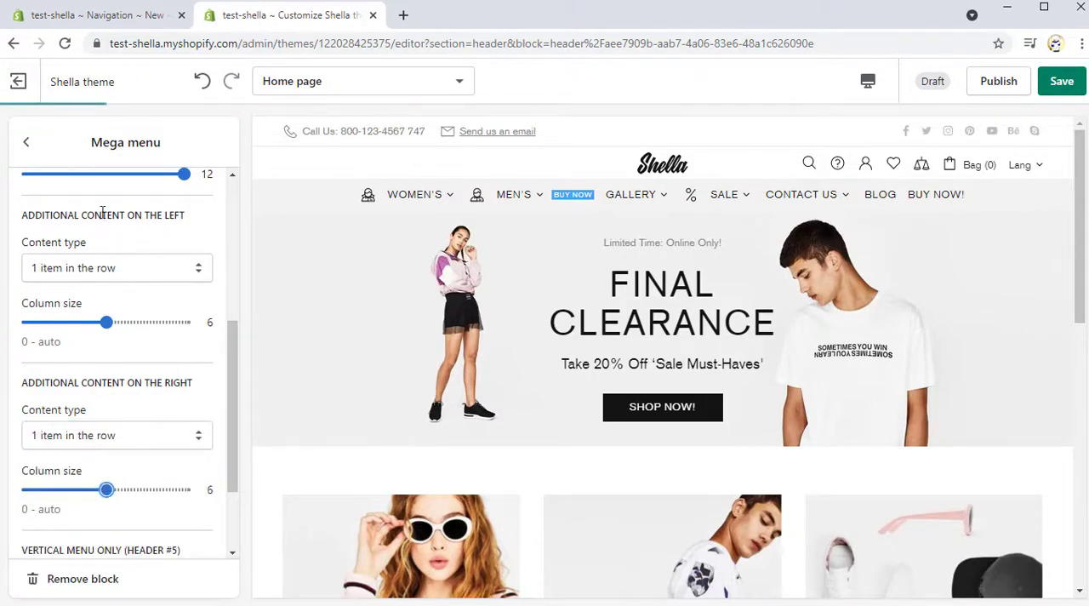
Step: Add a Mega -> Custom HTML block to the header after the Contact us mega menu block
left_click(27, 143)
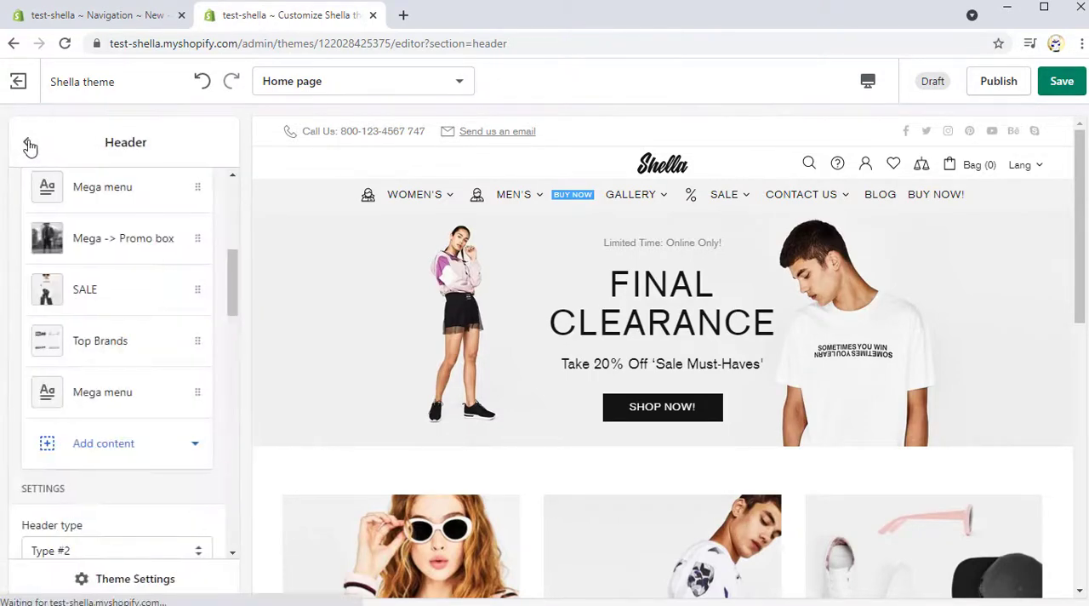
left_click(114, 457)
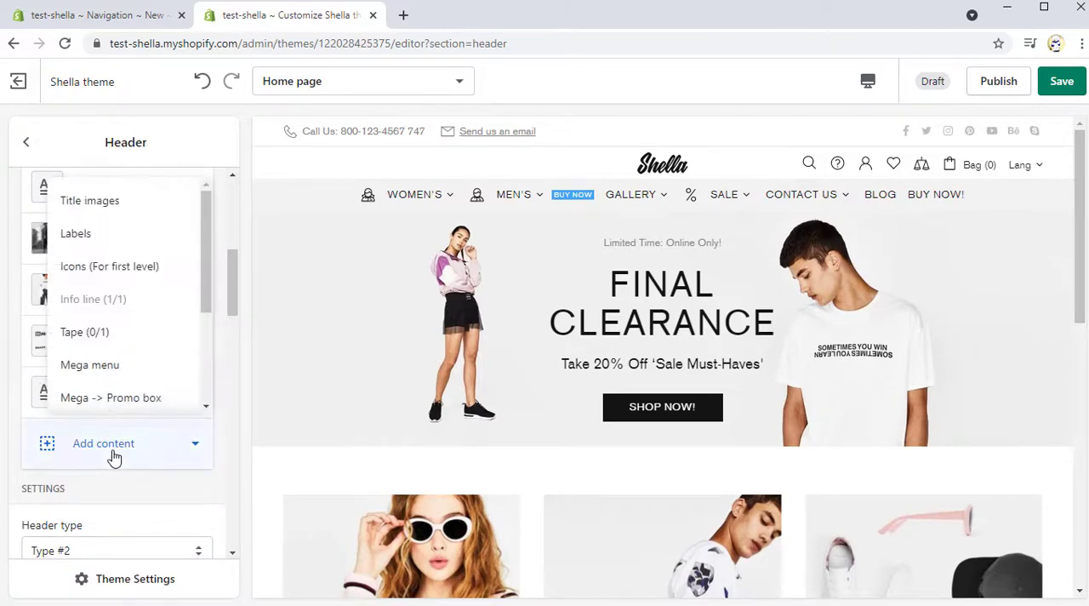
scroll(158, 356, "down", 2)
scroll(162, 352, "down", 1)
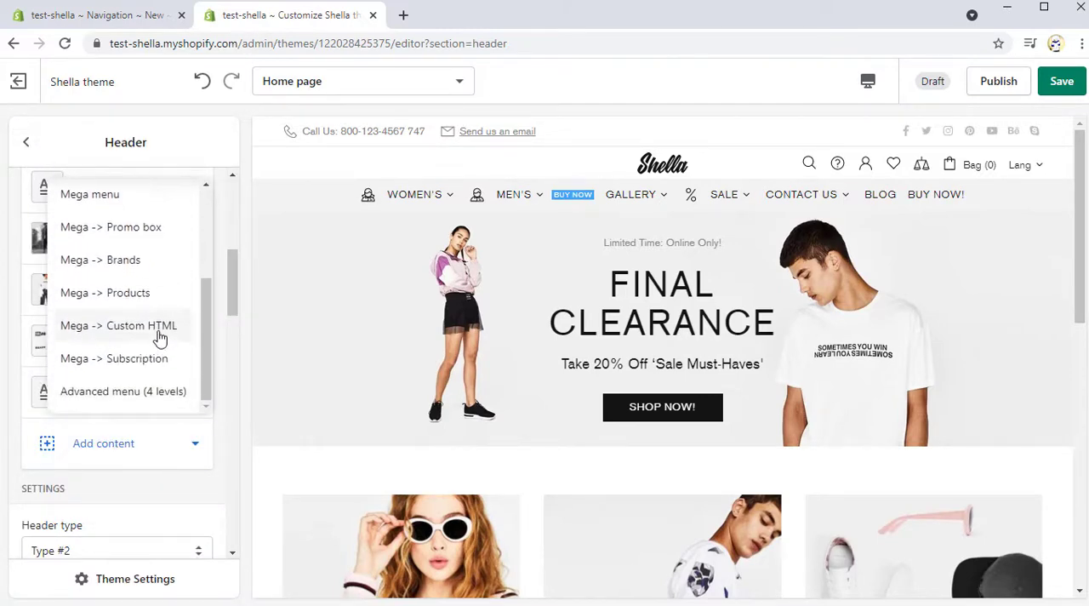
left_click(158, 326)
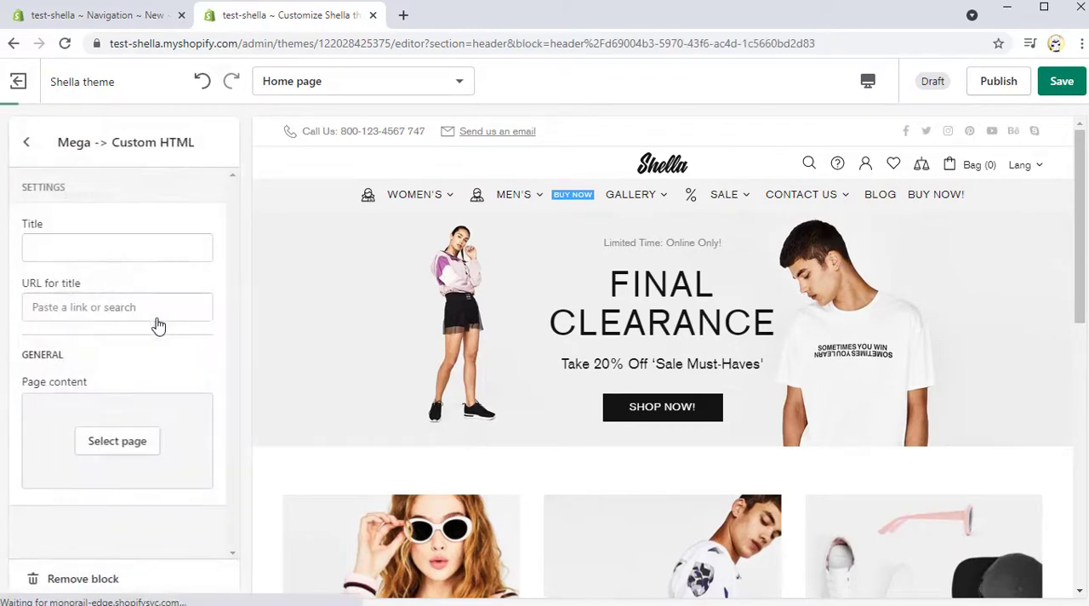
Step: Assign the page "Include Footer Custom HTML #5" as the custom HTML block's content and check it in the Contact us menu
left_click(108, 458)
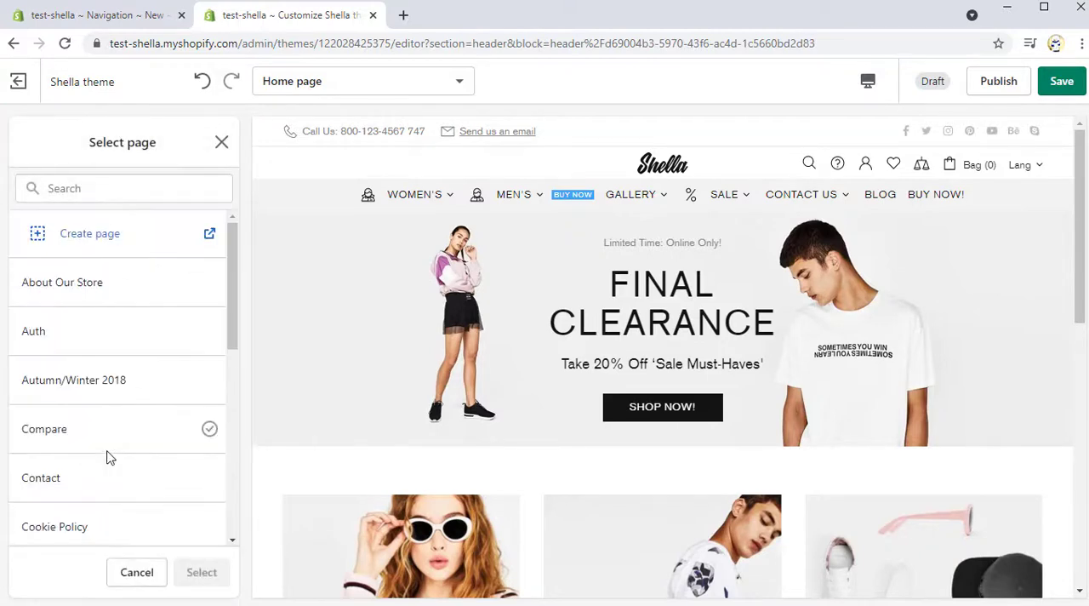
left_click(115, 188)
type("Include Footer Custom")
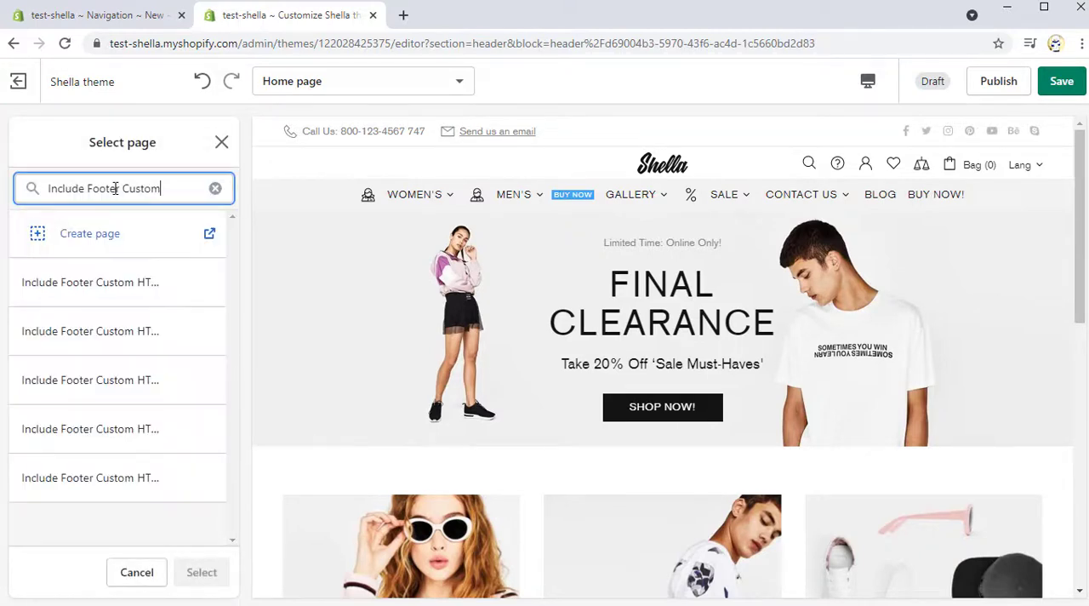
left_click(153, 483)
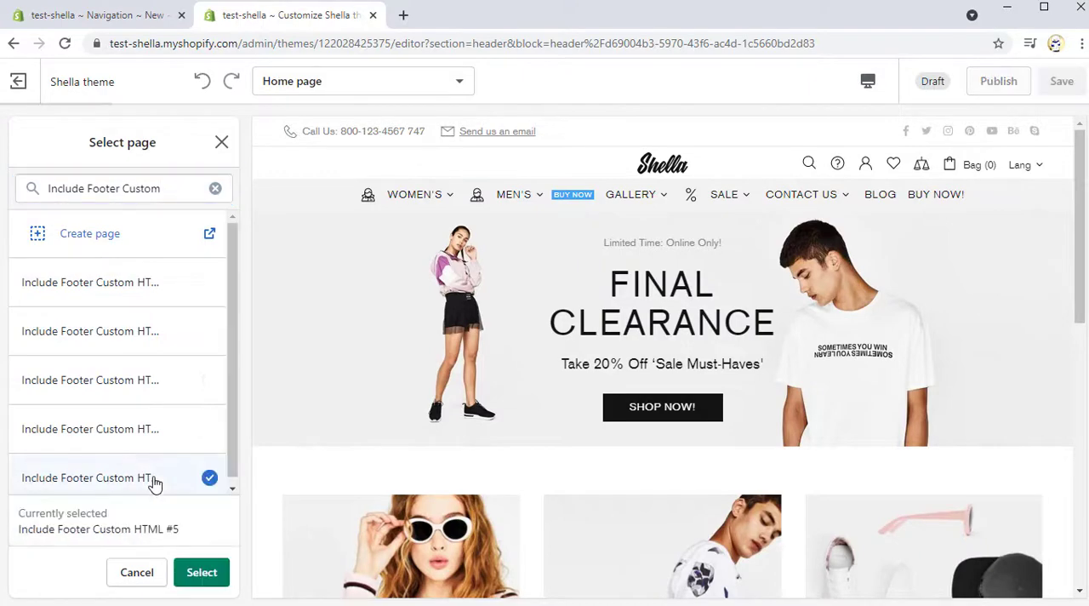
left_click(195, 573)
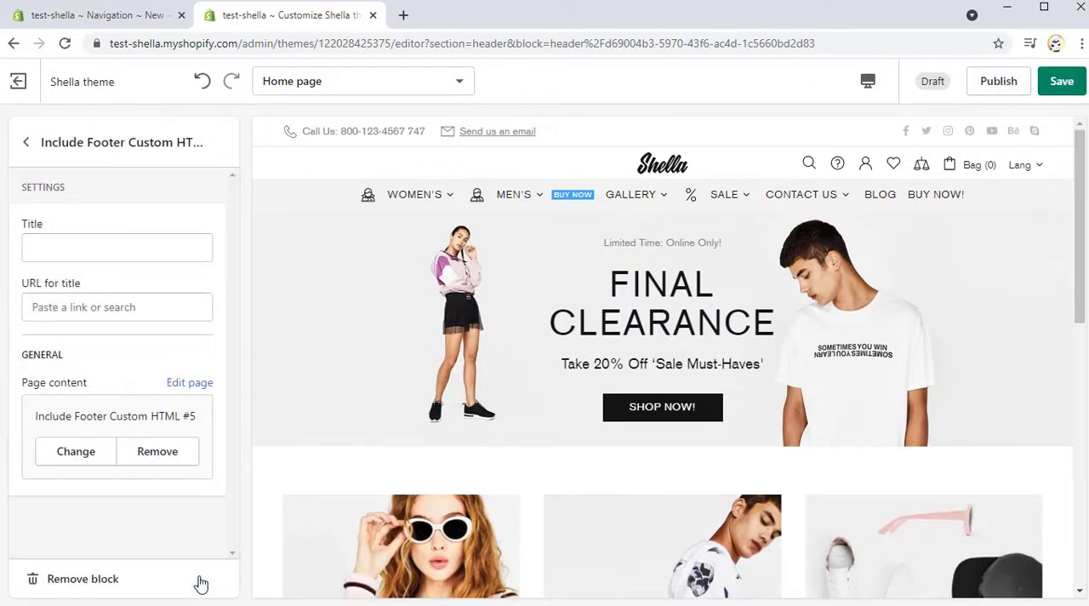
mouse_move(794, 203)
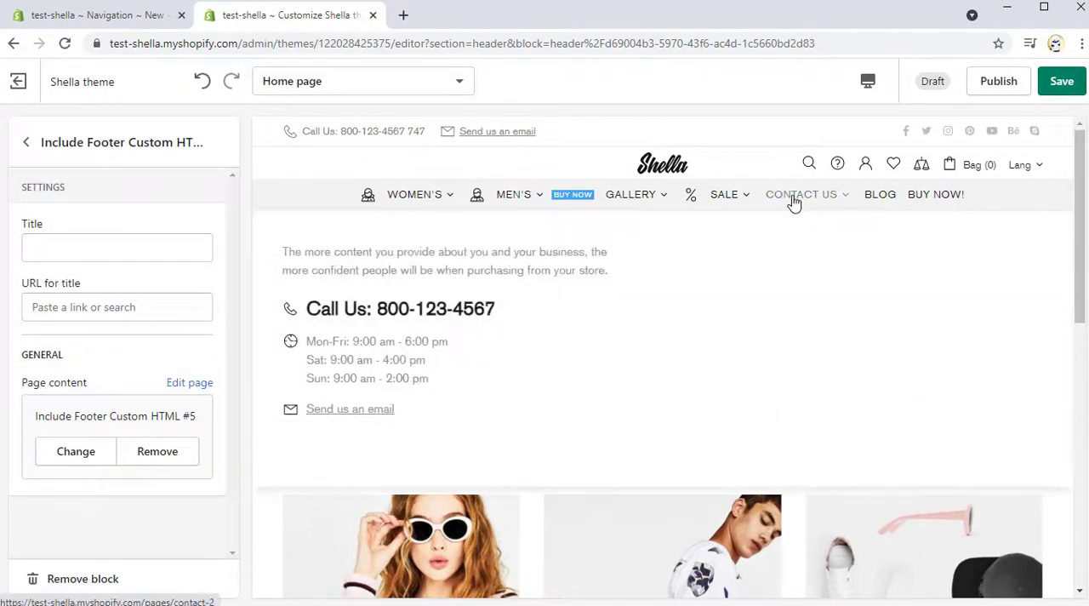
Step: Add a Mega -> Subscription block titled "Newsletter Subscription" to the header and check it in the Contact us menu
left_click(26, 143)
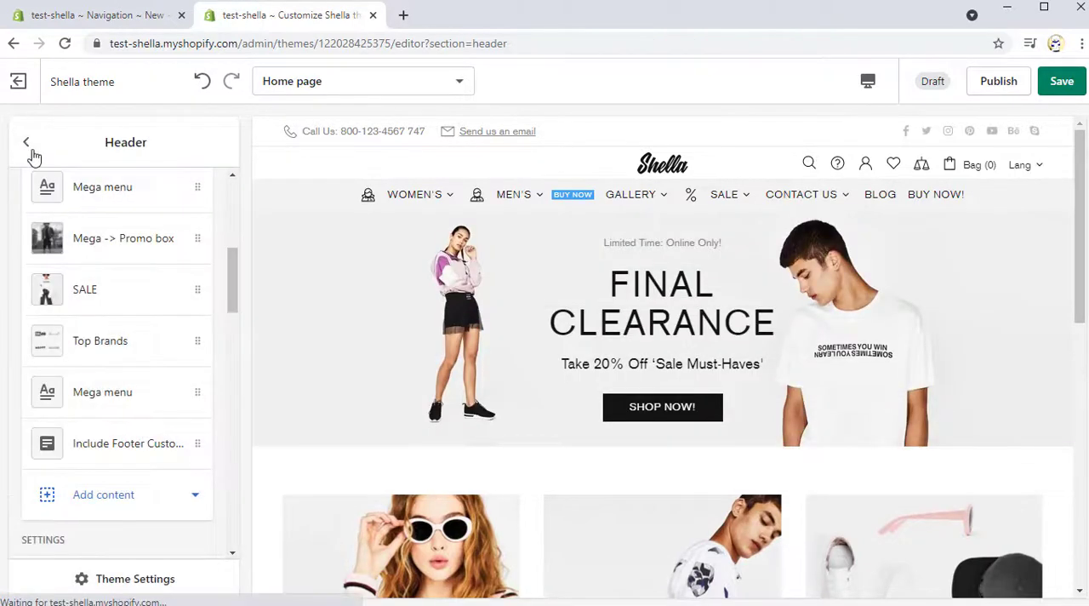
left_click(115, 492)
scroll(146, 409, "down", 4)
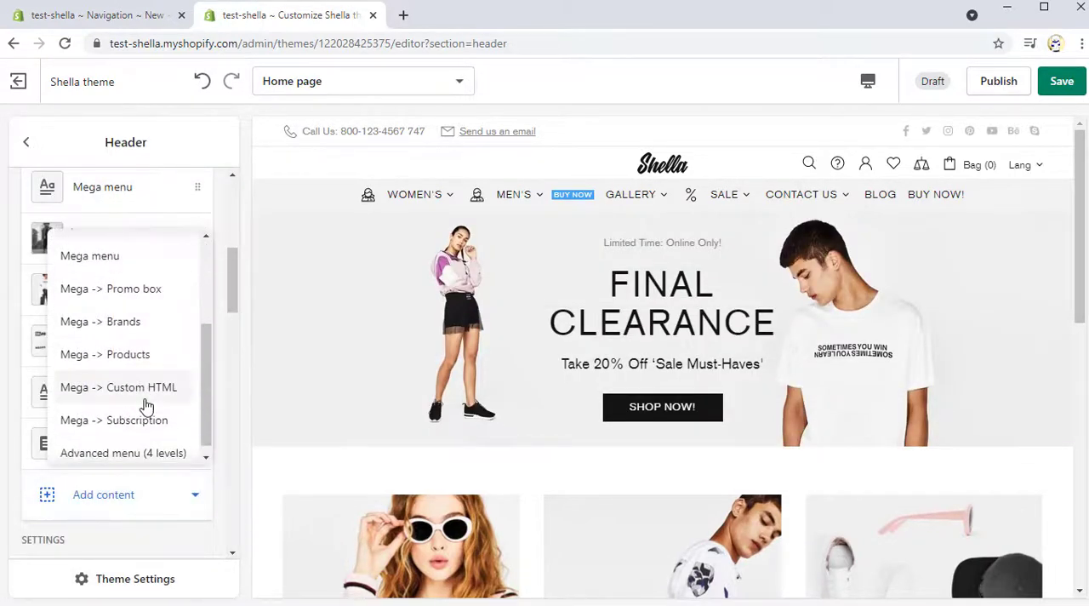
left_click(146, 408)
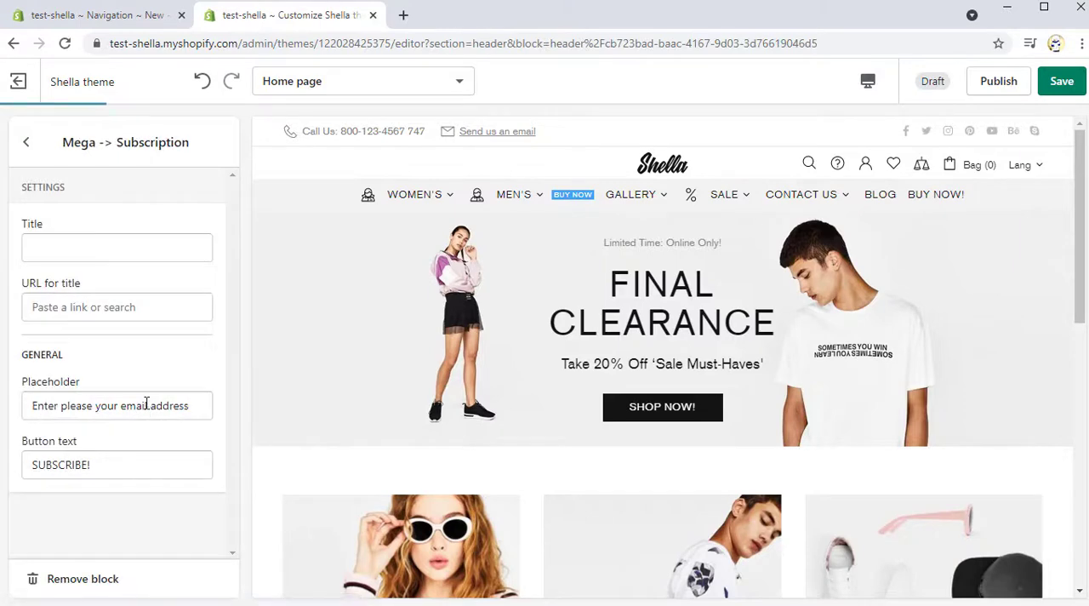
left_click(70, 251)
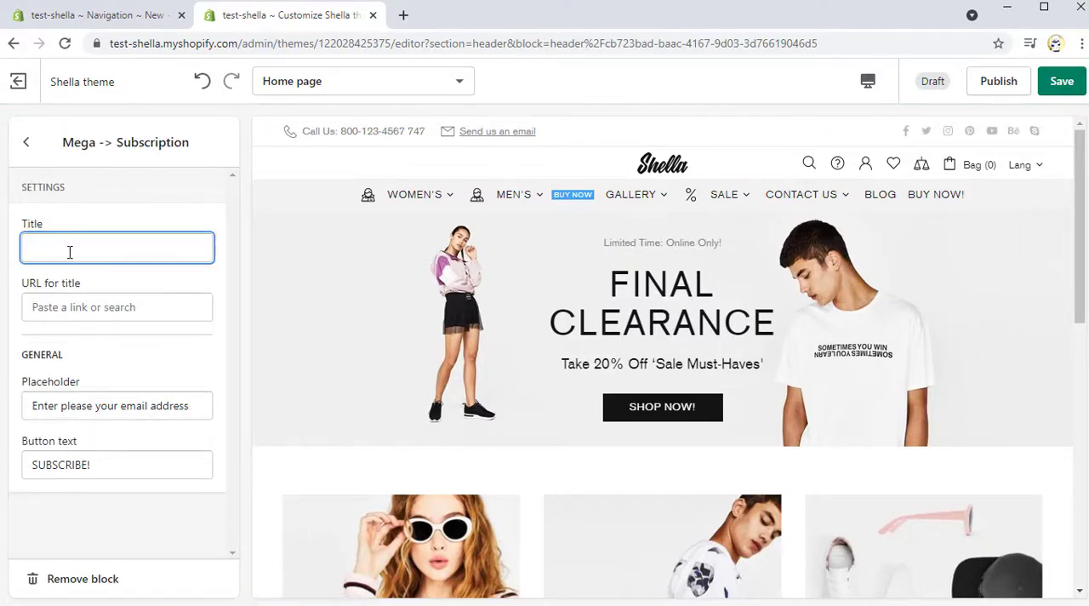
type("Newsletter Subscription")
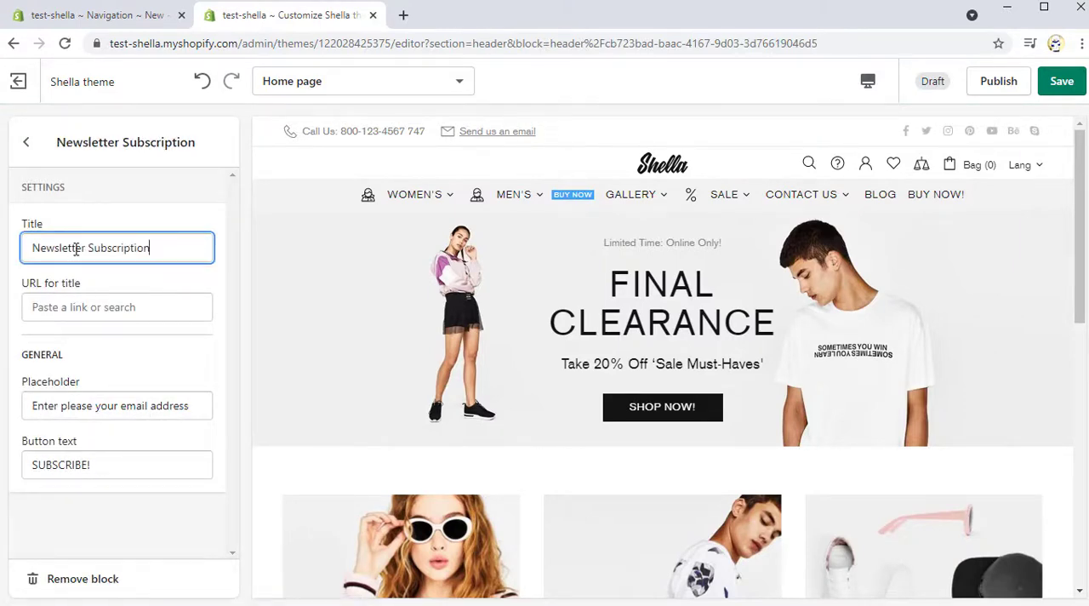
left_click(74, 340)
mouse_move(834, 195)
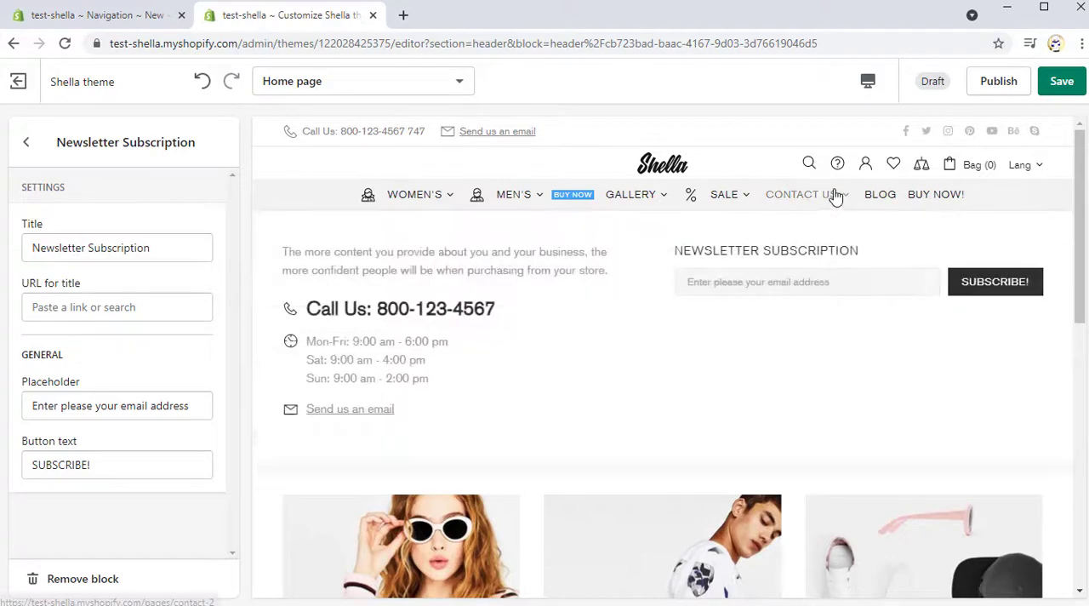
Step: Add an Advanced menu (4 levels) block to the header and assign it to the "Gallery" item
left_click(25, 144)
scroll(120, 319, "down", 2)
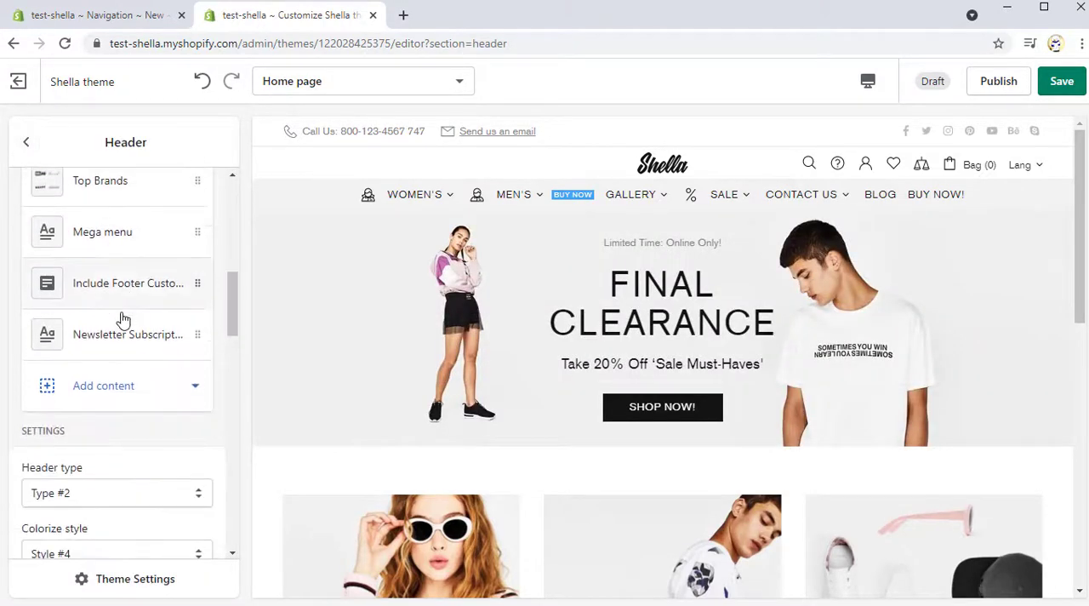
left_click(124, 387)
scroll(136, 339, "down", 2)
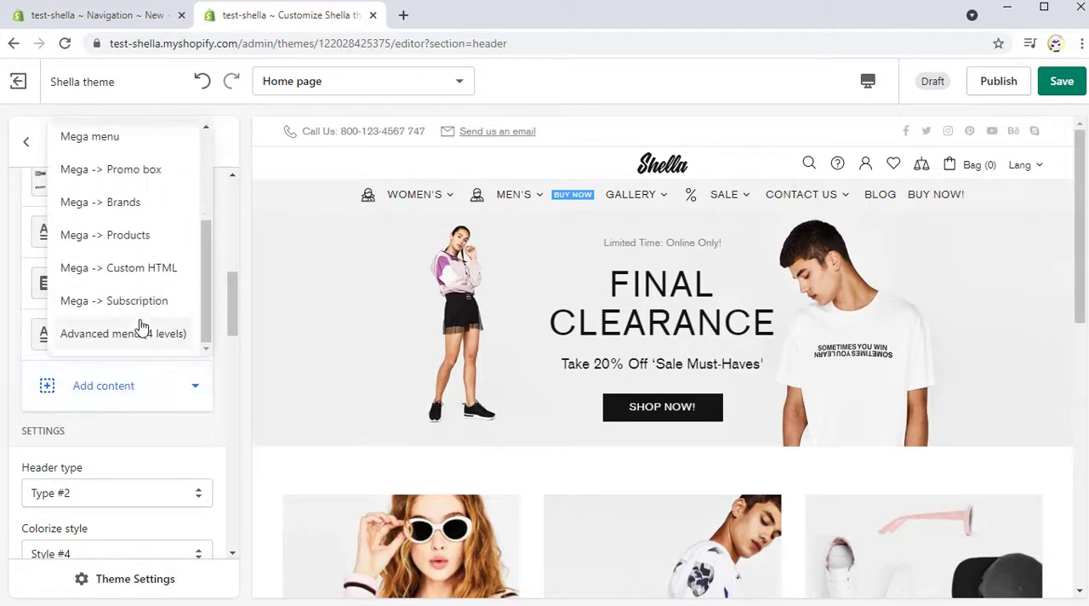
left_click(124, 333)
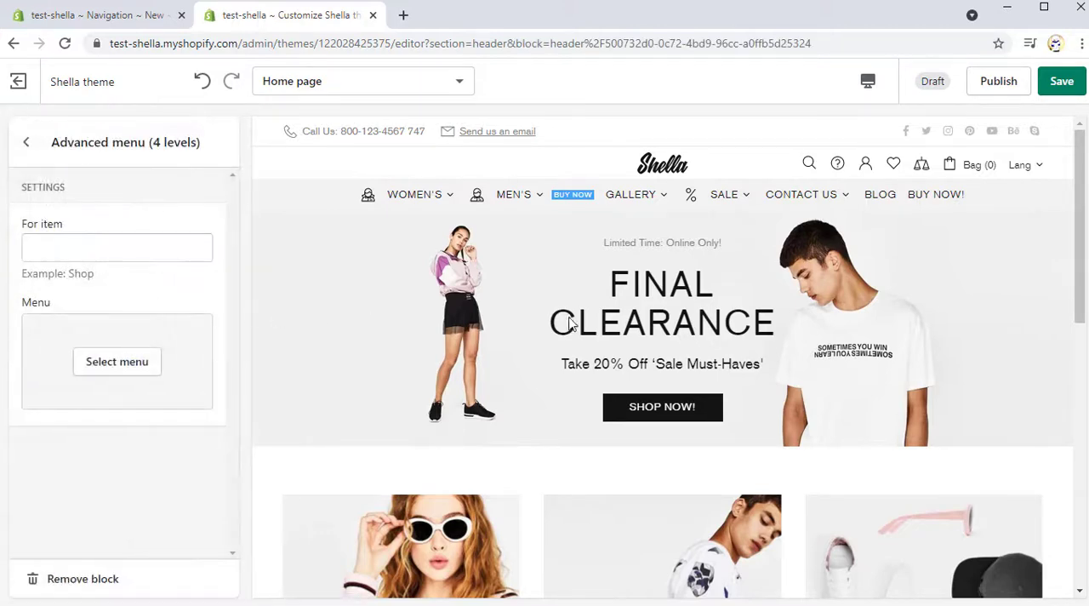
mouse_move(652, 204)
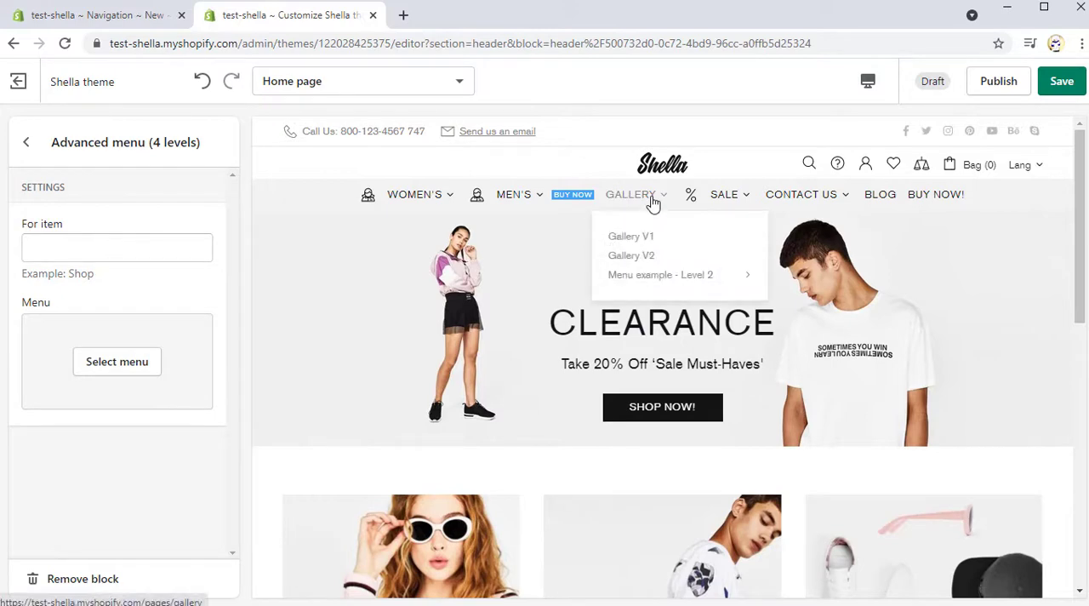
mouse_move(652, 278)
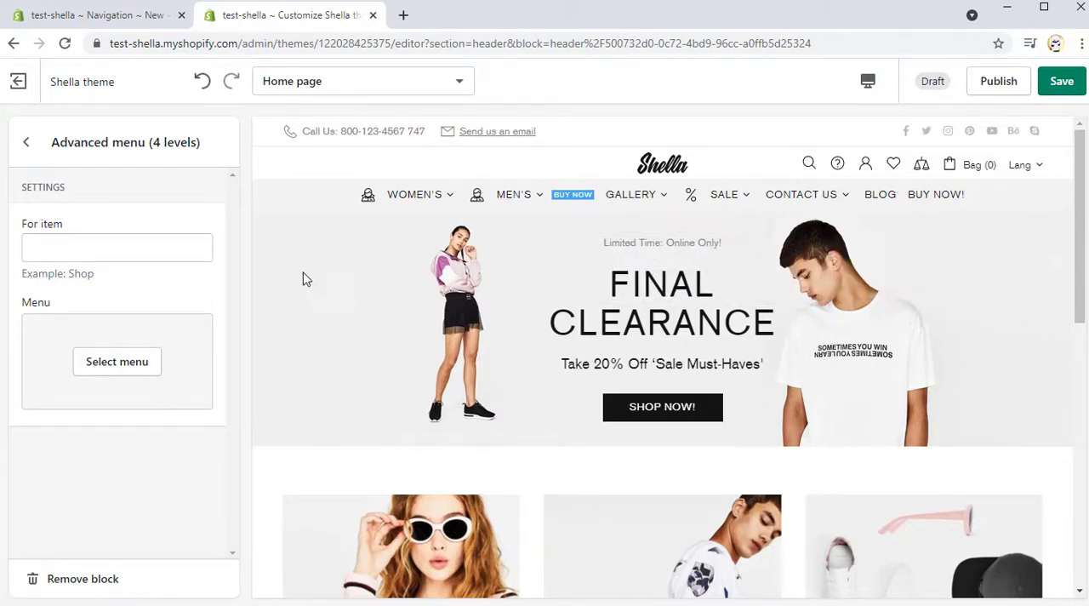
left_click(85, 245)
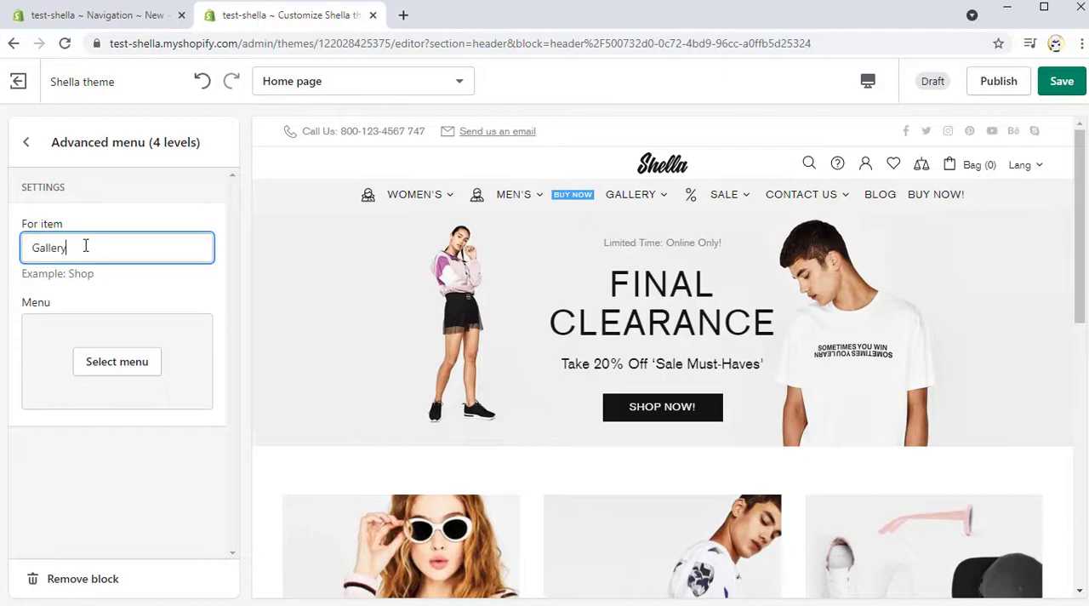
Step: Switch to the store's Navigation page, open the Gallery menu and expand its nested items "Menu example - Level 2" and "Level 3"
left_click(81, 24)
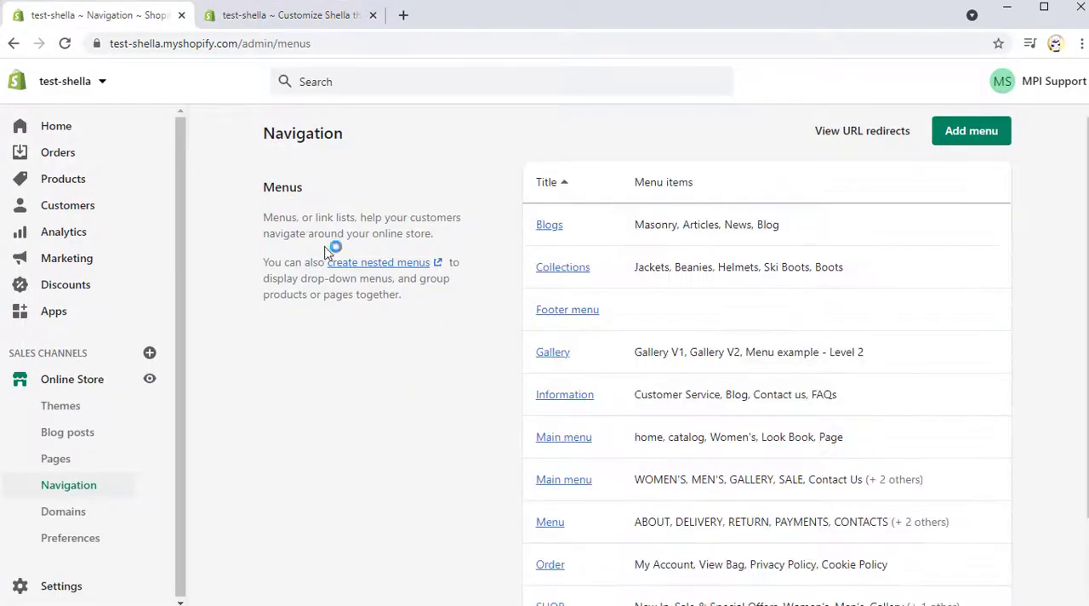
left_click(555, 355)
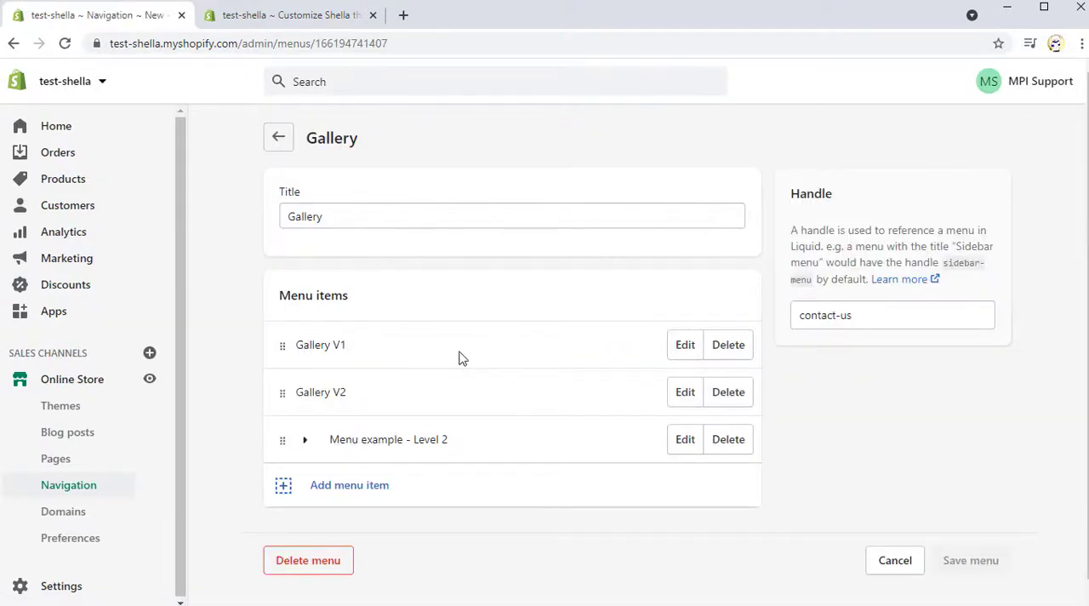
left_click(305, 440)
scroll(228, 417, "down", 1)
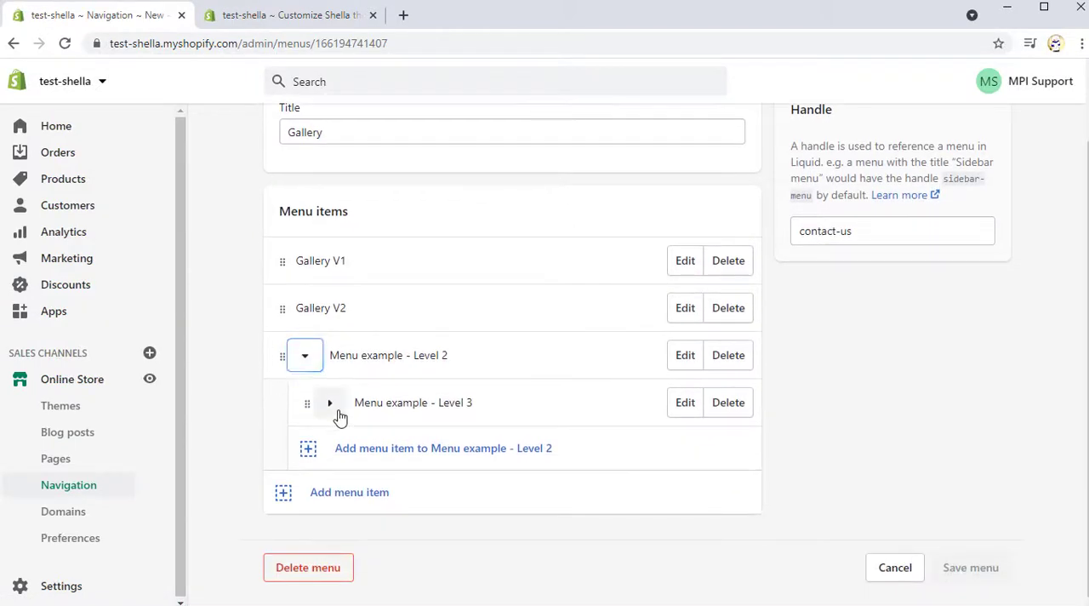
left_click(331, 403)
scroll(255, 409, "down", 1)
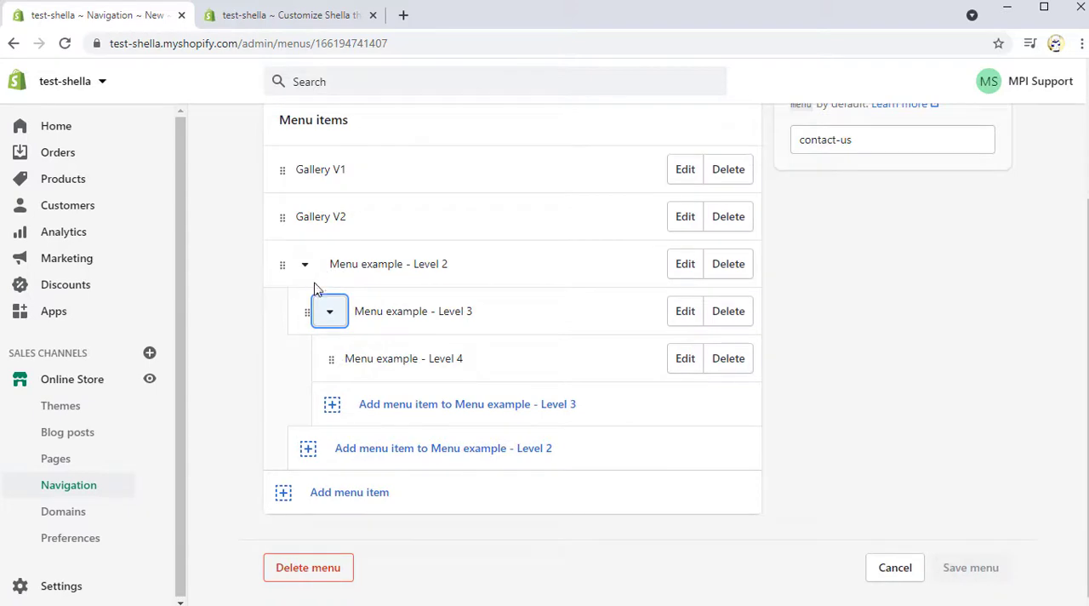
Step: Switch back to the theme editor, assign the "Gallery" menu to the Gallery block and check its nested levels in the header preview
left_click(269, 16)
left_click(132, 363)
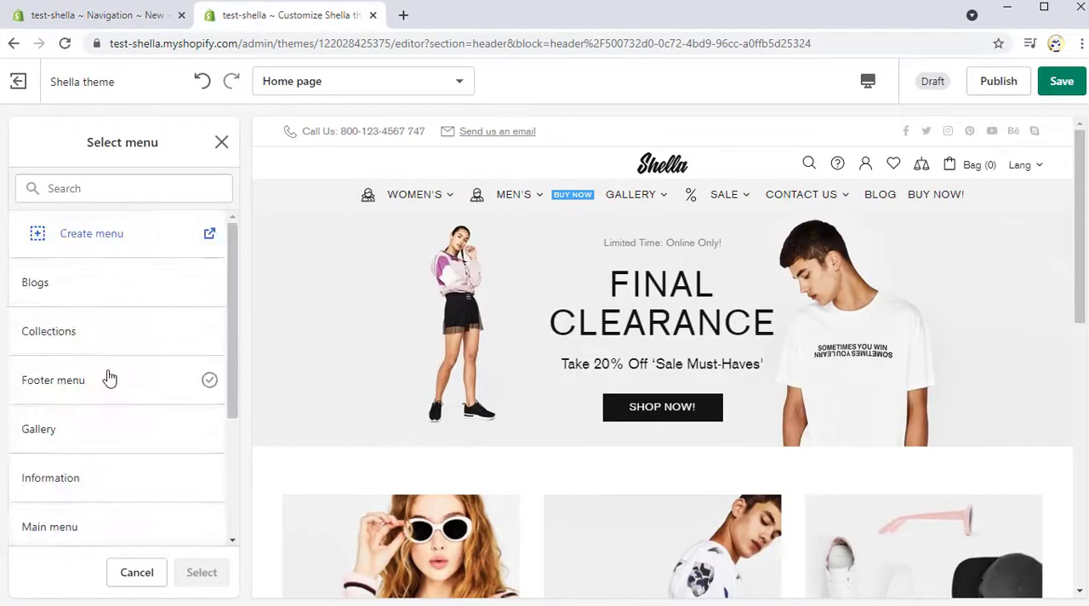
left_click(99, 430)
left_click(201, 572)
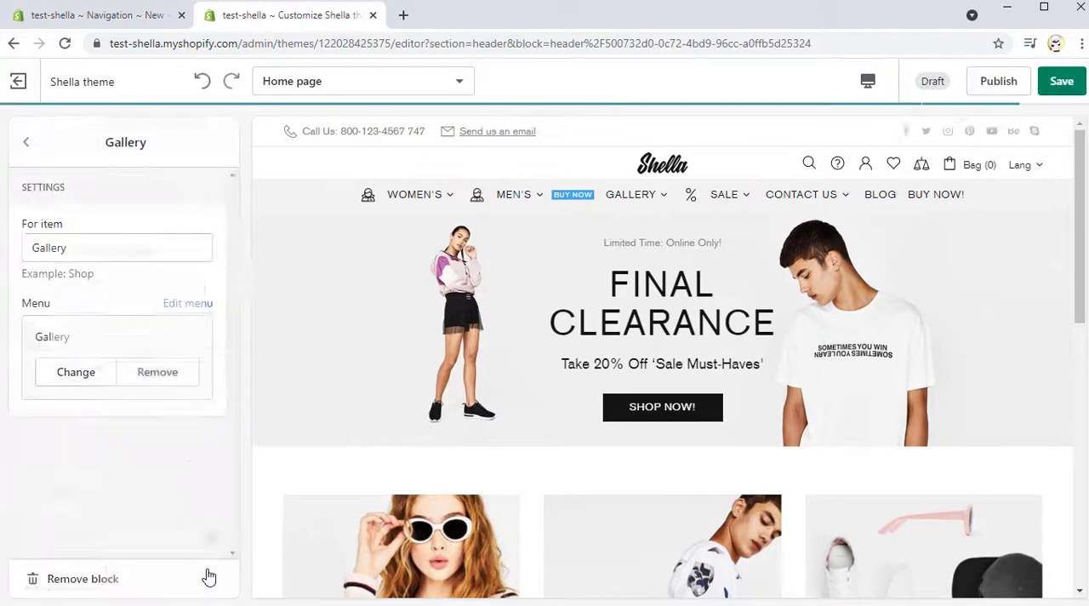
left_click(26, 143)
mouse_move(628, 204)
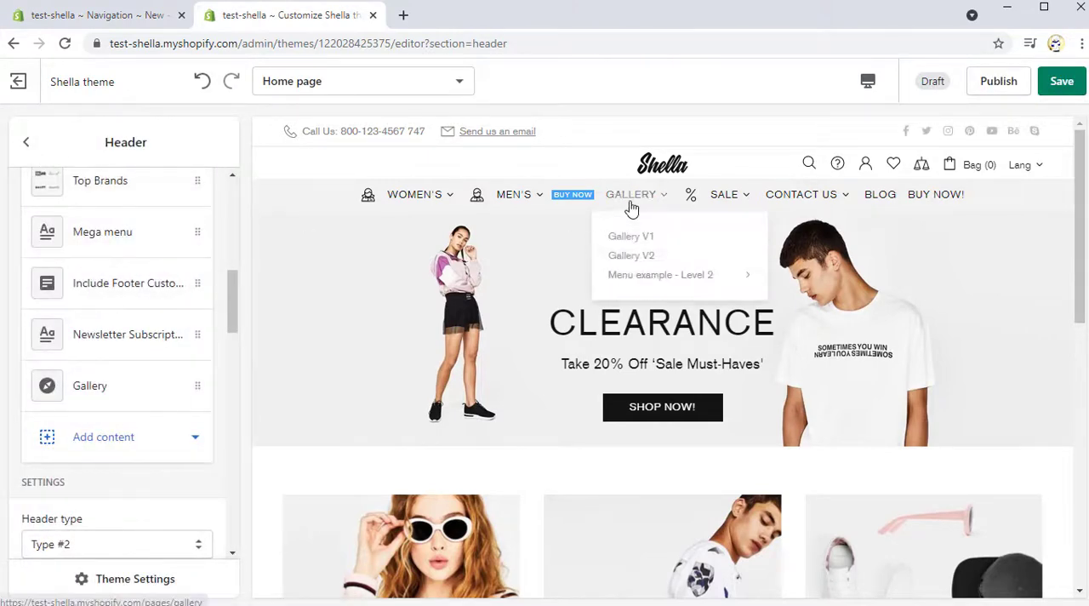
mouse_move(644, 281)
mouse_move(880, 284)
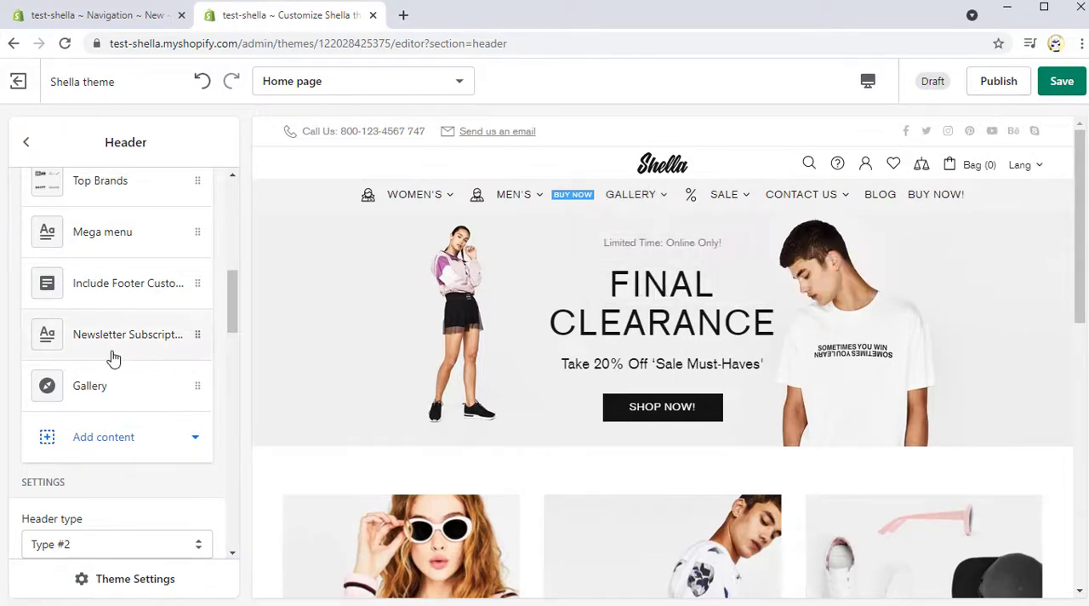
Step: Review the finished header block list and examine the Women's, Men's, Gallery, Sale and Contact us dropdown menus in the store preview
scroll(110, 357, "up", 5)
scroll(117, 358, "up", 1)
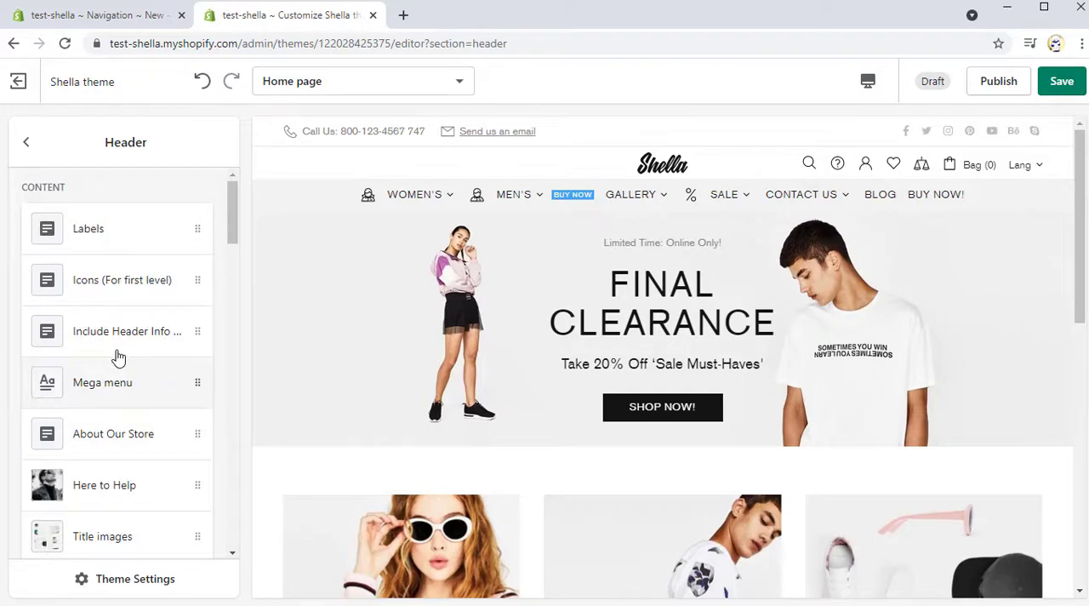
mouse_move(452, 199)
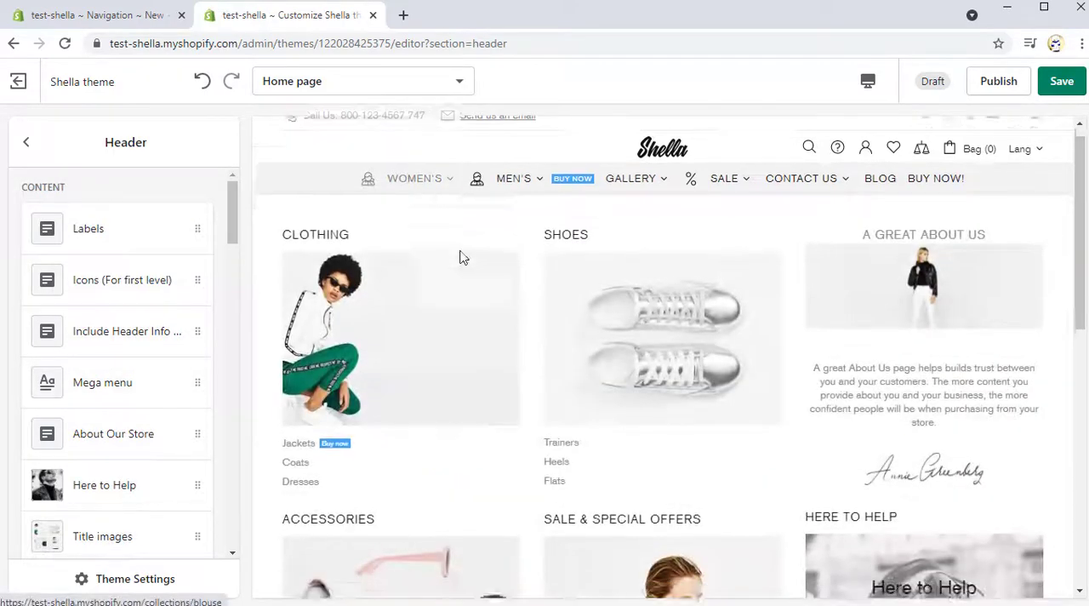
scroll(460, 258, "down", 5)
scroll(460, 258, "up", 1)
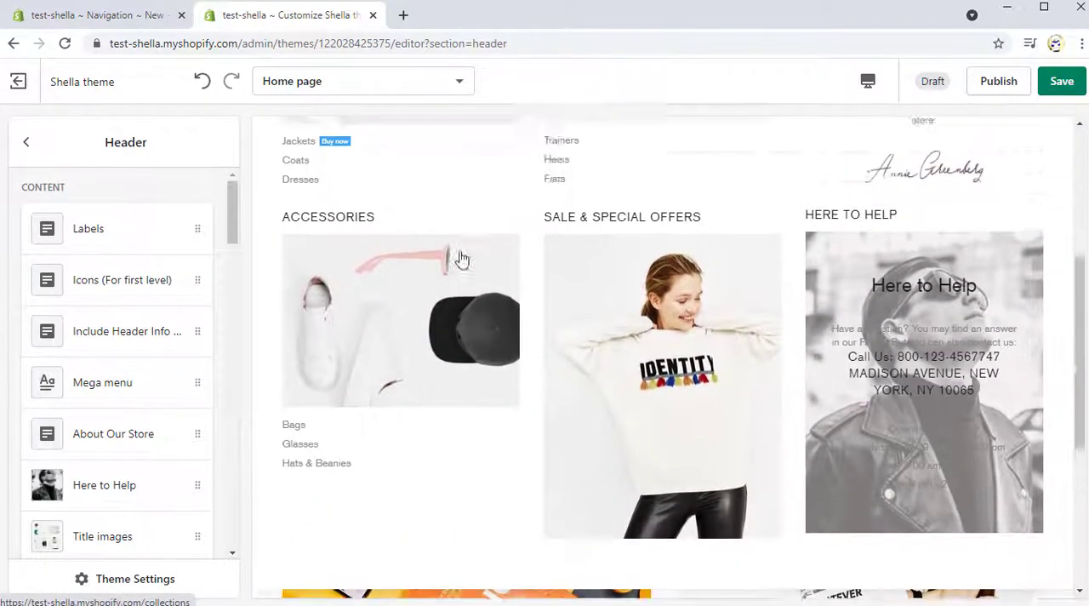
scroll(460, 258, "up", 5)
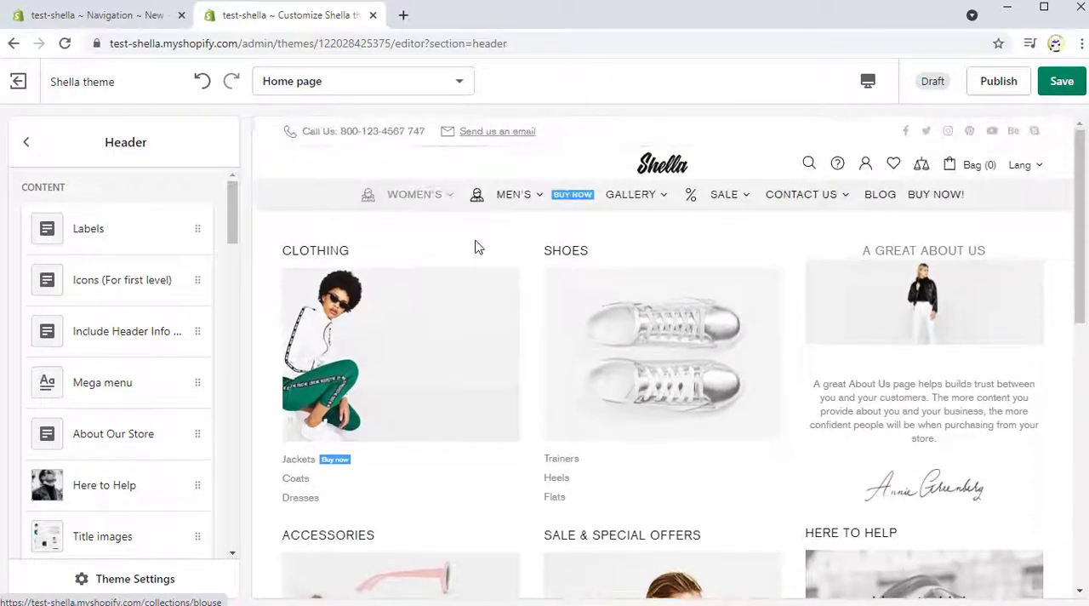
mouse_move(513, 204)
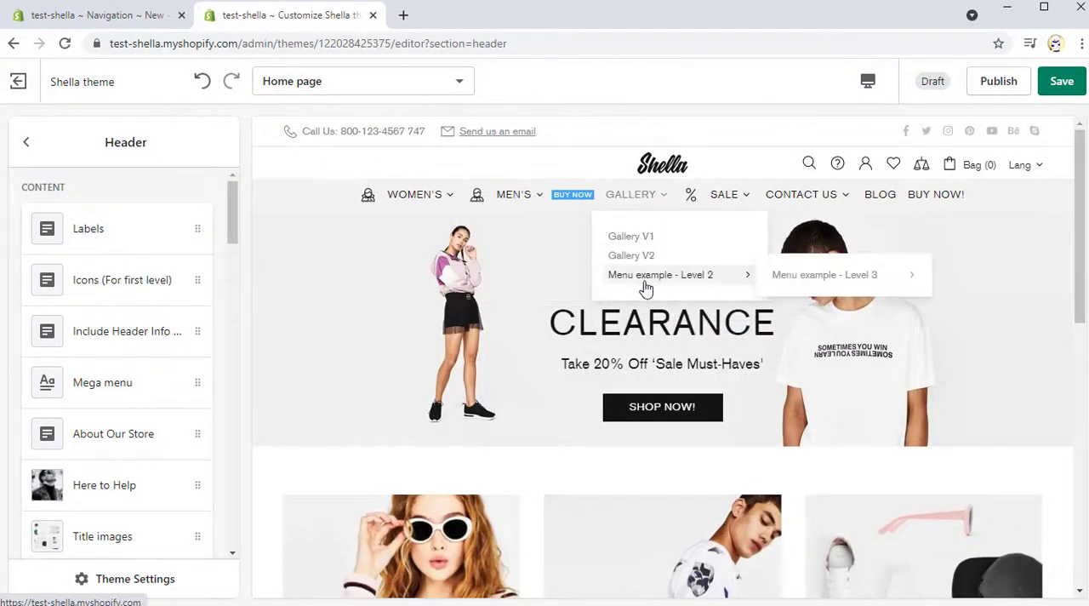
mouse_move(816, 281)
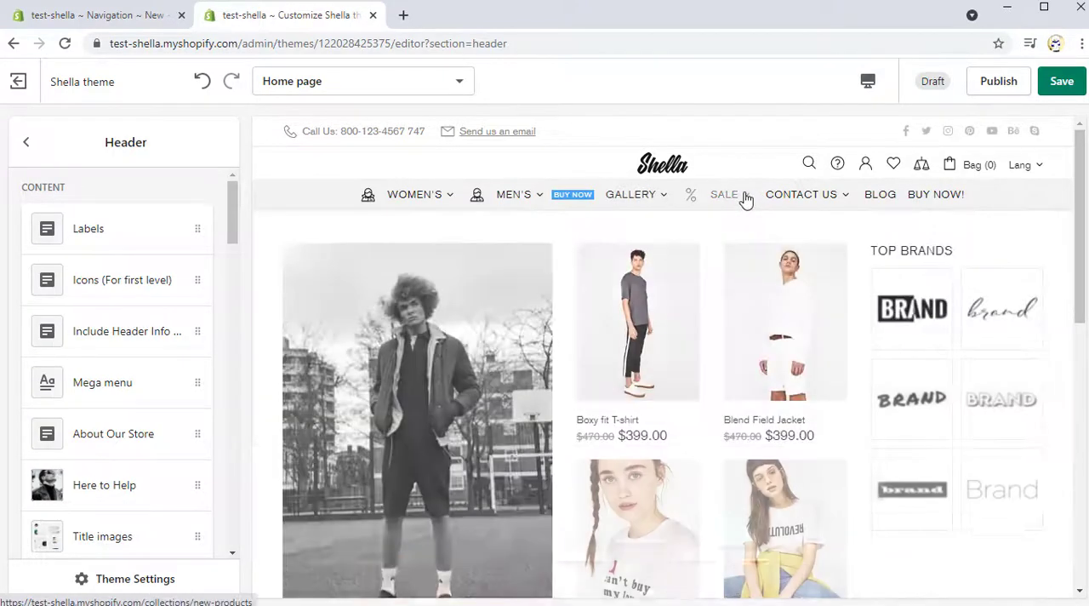
scroll(746, 246, "down", 3)
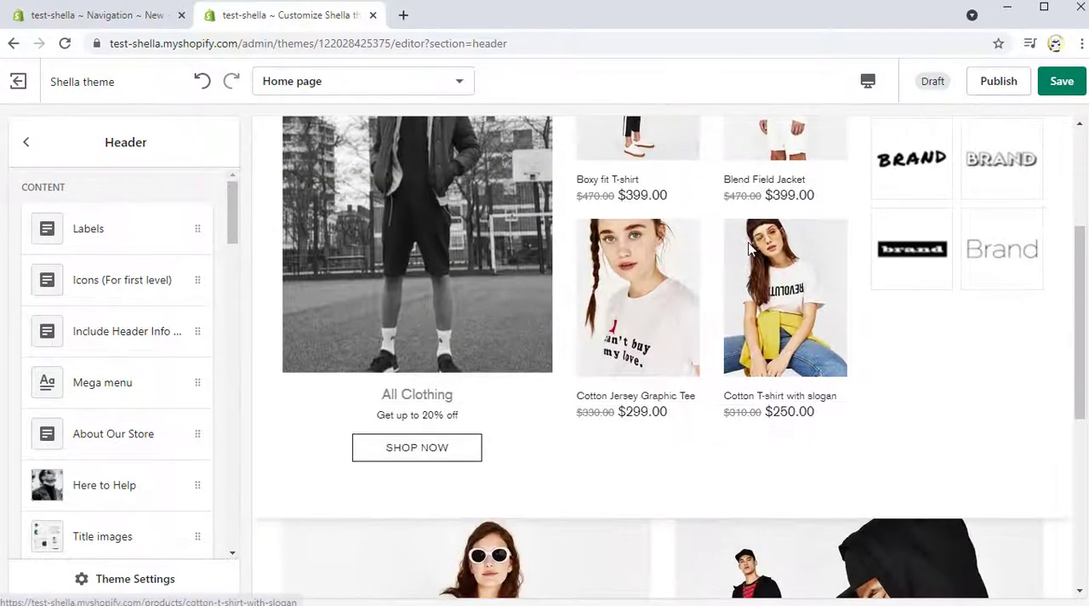
scroll(749, 247, "up", 3)
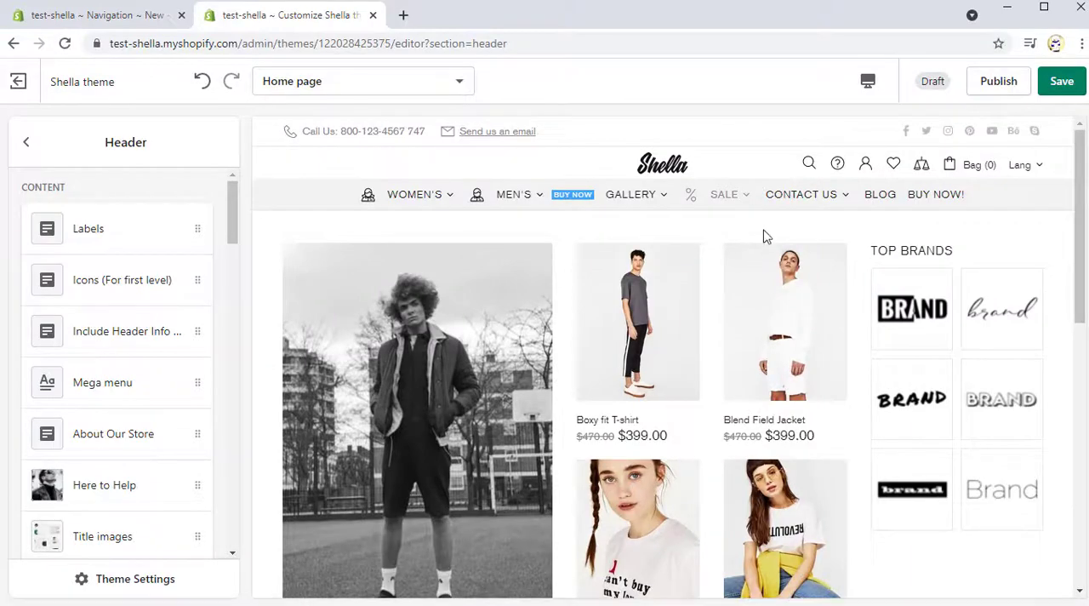
mouse_move(810, 205)
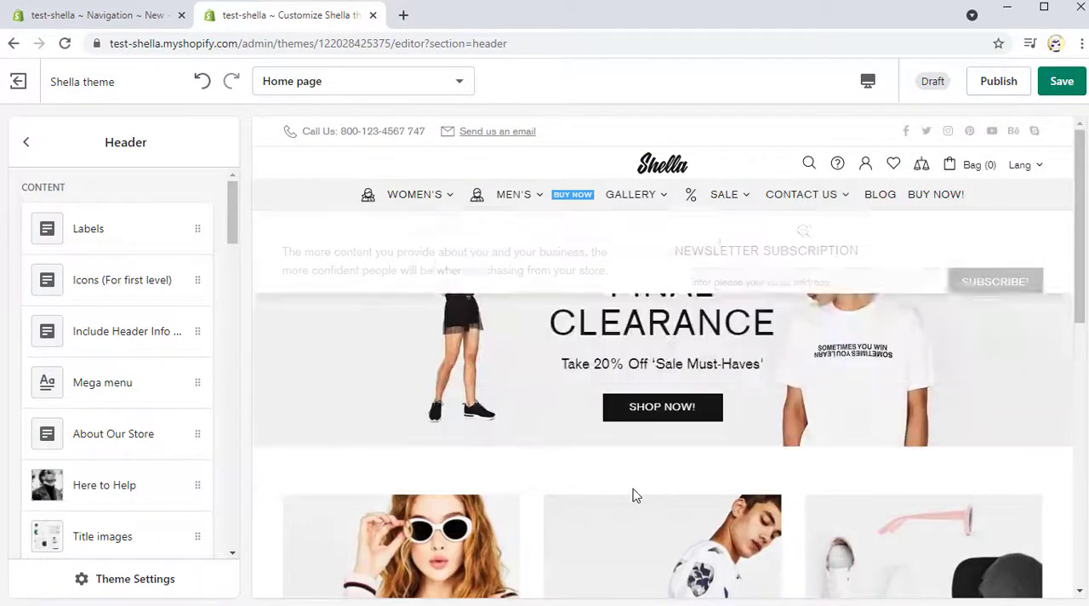